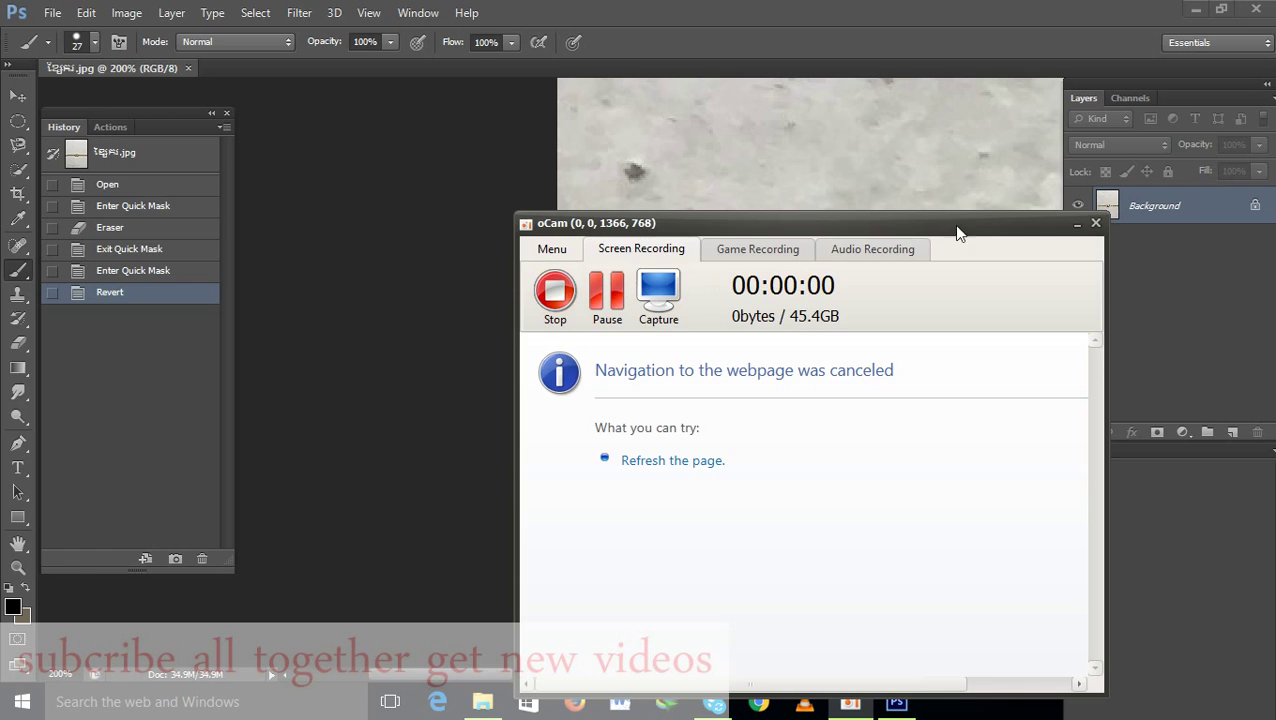
Zoom in on the large end ring and shrink the brush to 18 px
{"action": "left_click", "coordinate": [1075, 226]}
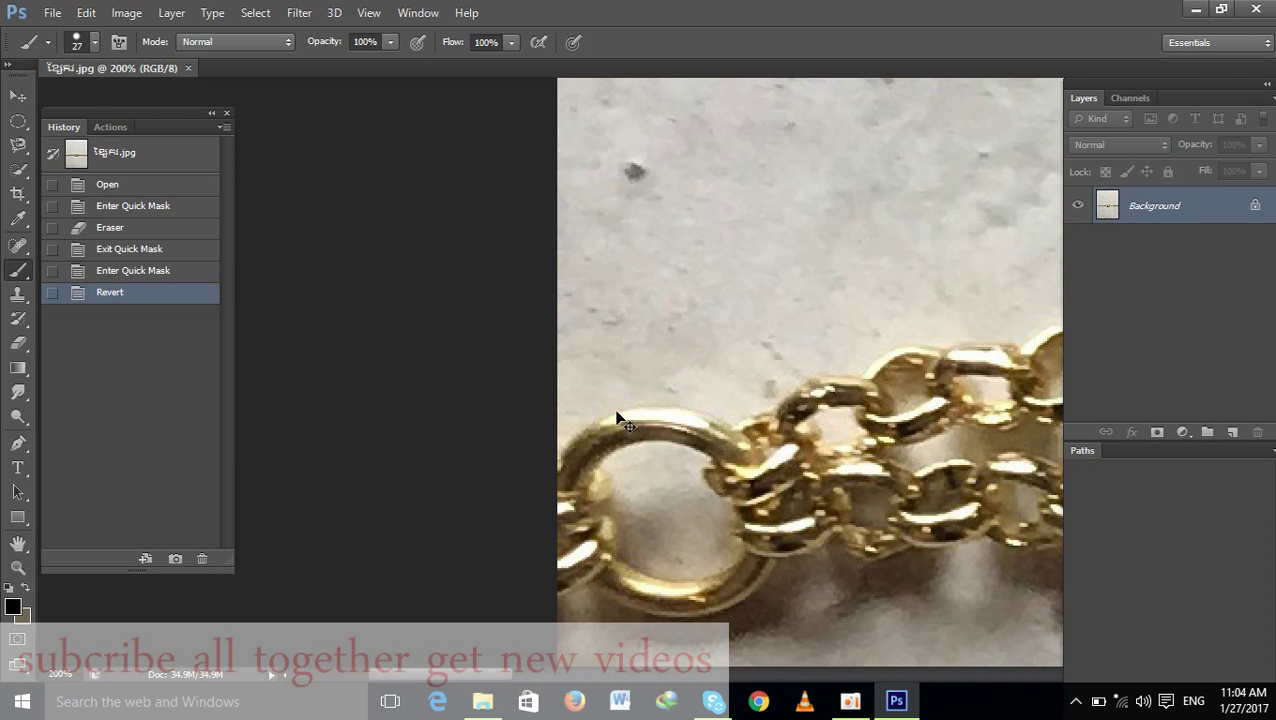
{"action": "scroll", "coordinate": [617, 418], "scroll_direction": "up", "scroll_amount": 1}
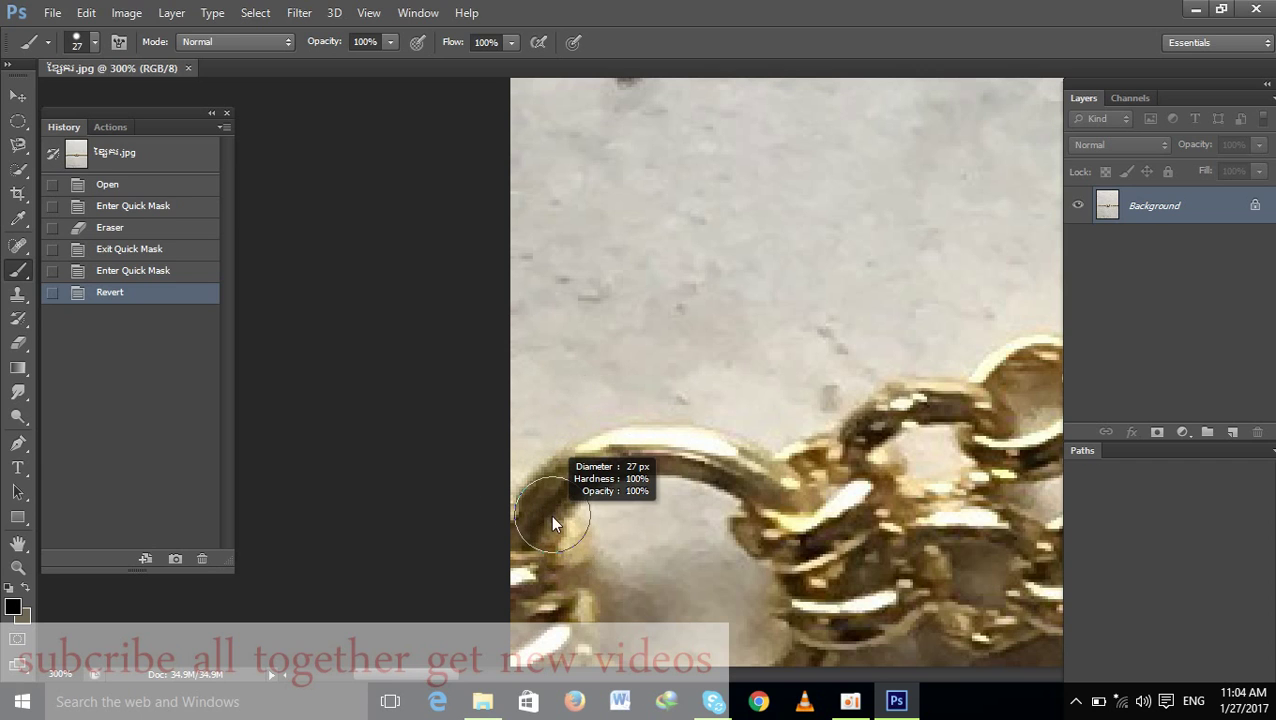
{"action": "left_click_drag", "start_coordinate": [553, 516], "coordinate": [539, 516]}
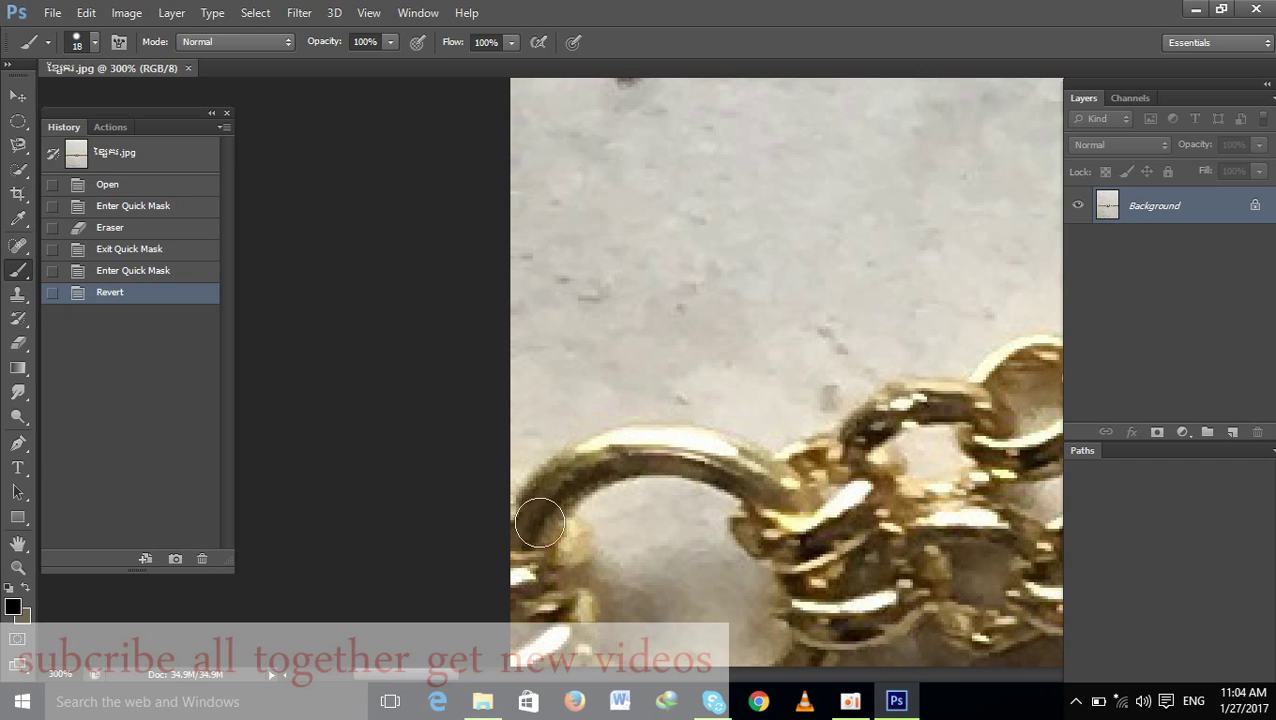
{"action": "mouse_move", "coordinate": [535, 570]}
{"action": "left_mouse_down"}
{"action": "mouse_move", "coordinate": [567, 376]}
{"action": "mouse_move", "coordinate": [593, 332]}
{"action": "left_mouse_up"}
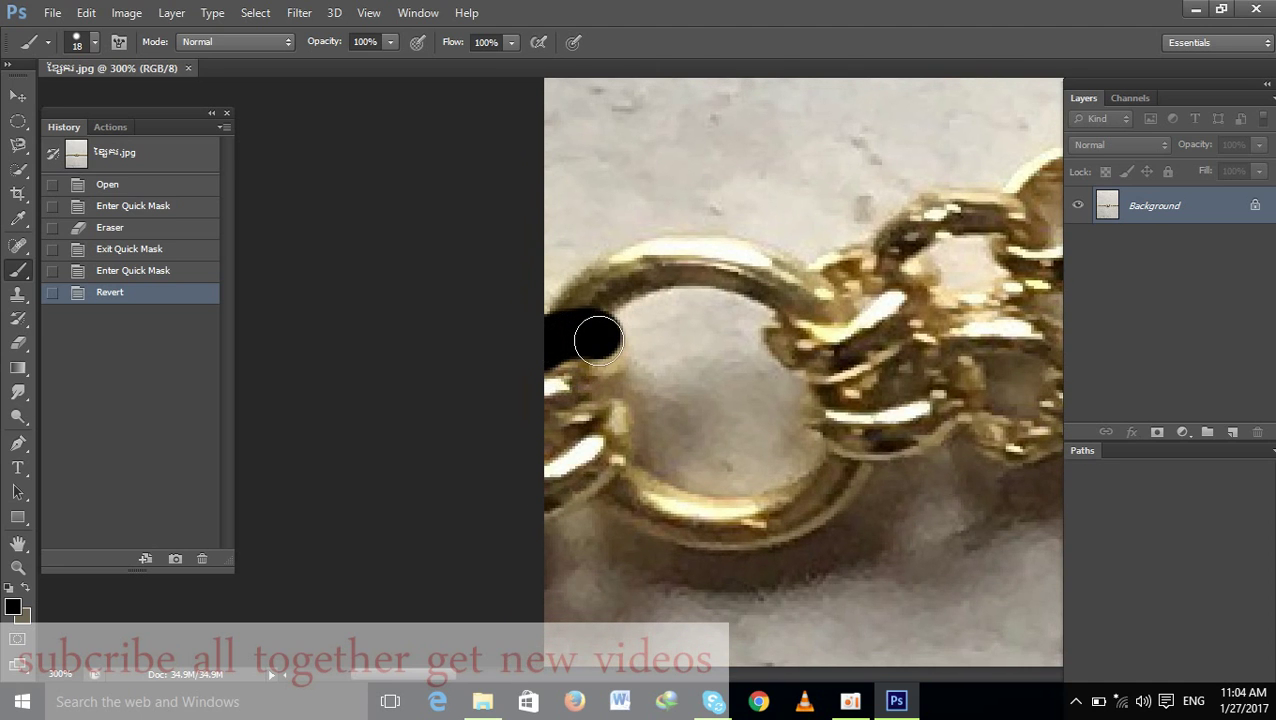
{"action": "left_click_drag", "start_coordinate": [597, 340], "coordinate": [577, 405]}
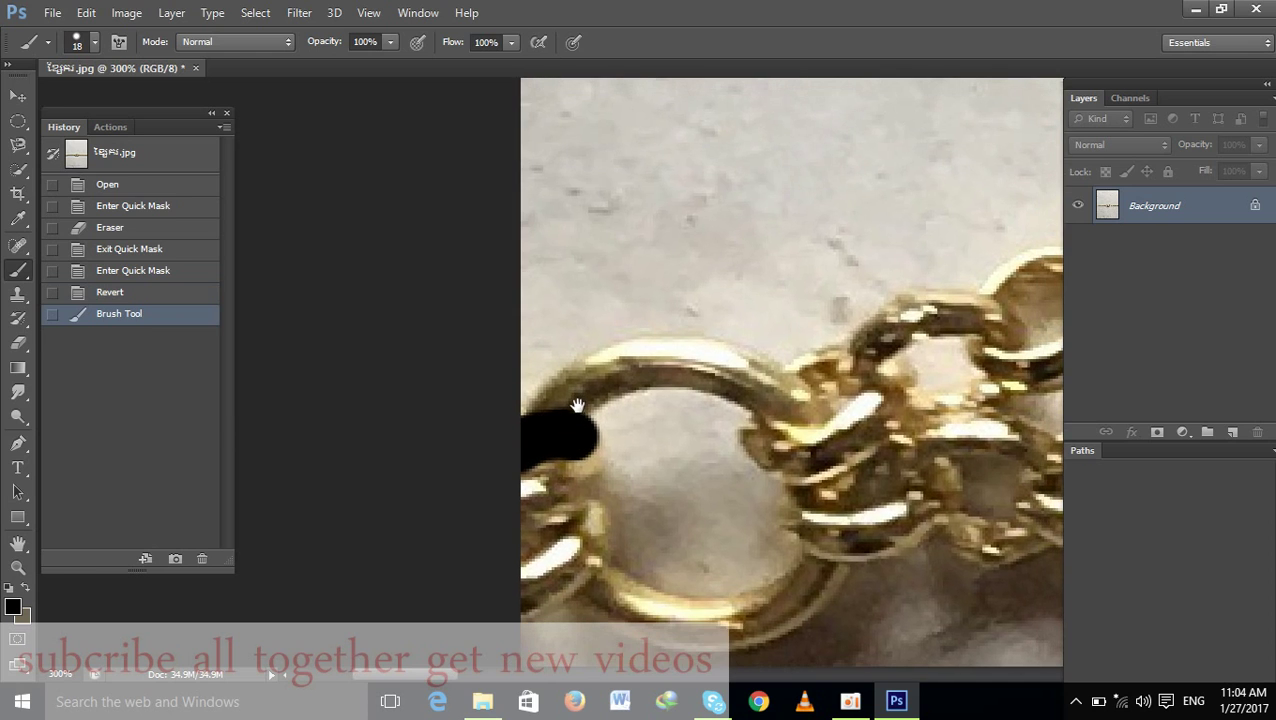
Undo the stray black brush stroke and switch to Quick Mask mode
{"action": "key", "text": "ctrl+z"}
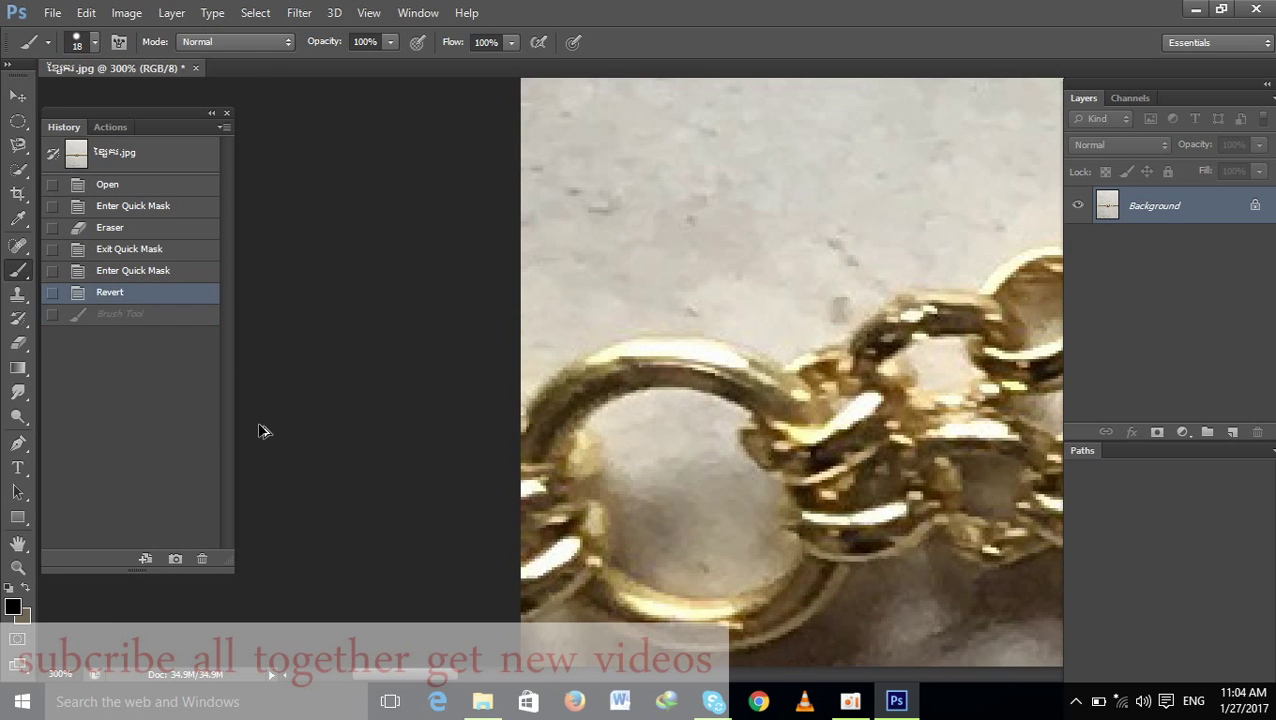
{"action": "left_click", "coordinate": [16, 640]}
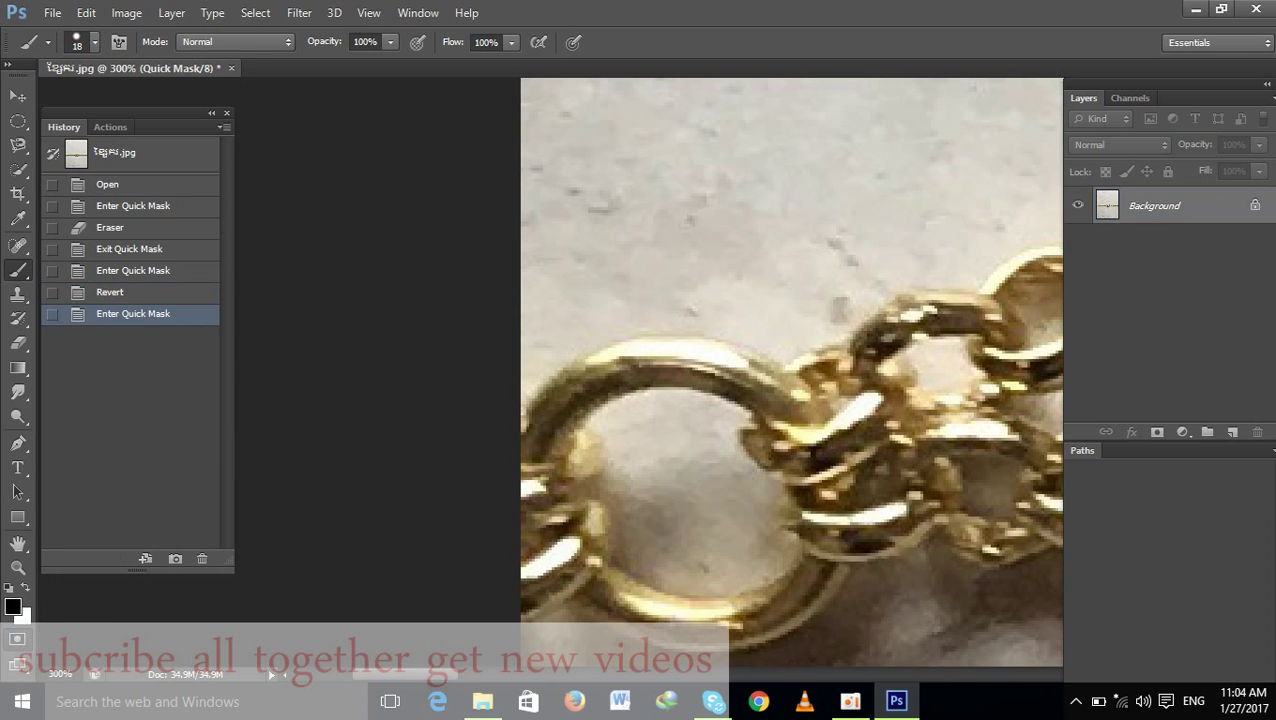
Paint Quick Mask around the large end ring and onto the first chain link
{"action": "left_click_drag", "start_coordinate": [539, 450], "coordinate": [735, 365]}
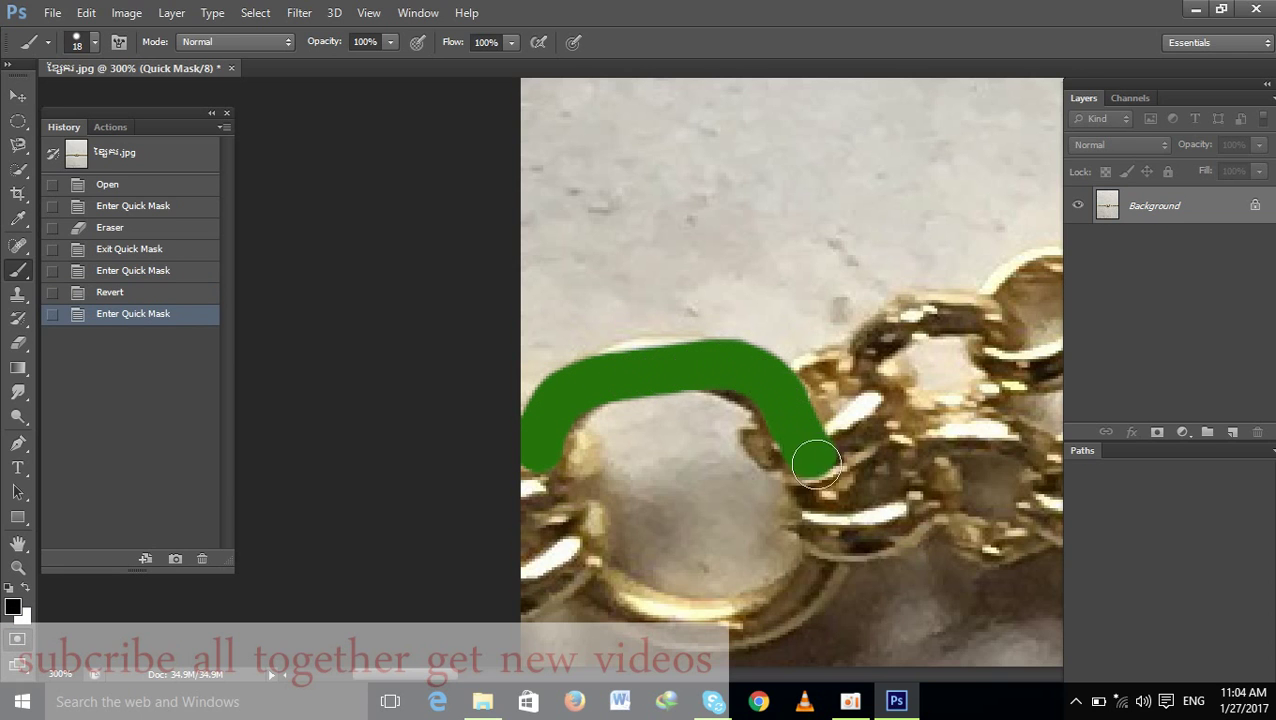
{"action": "mouse_move", "coordinate": [735, 365]}
{"action": "left_mouse_down"}
{"action": "mouse_move", "coordinate": [822, 552]}
{"action": "mouse_move", "coordinate": [775, 595]}
{"action": "mouse_move", "coordinate": [692, 607]}
{"action": "mouse_move", "coordinate": [601, 584]}
{"action": "mouse_move", "coordinate": [537, 481]}
{"action": "mouse_move", "coordinate": [540, 445]}
{"action": "left_mouse_up"}
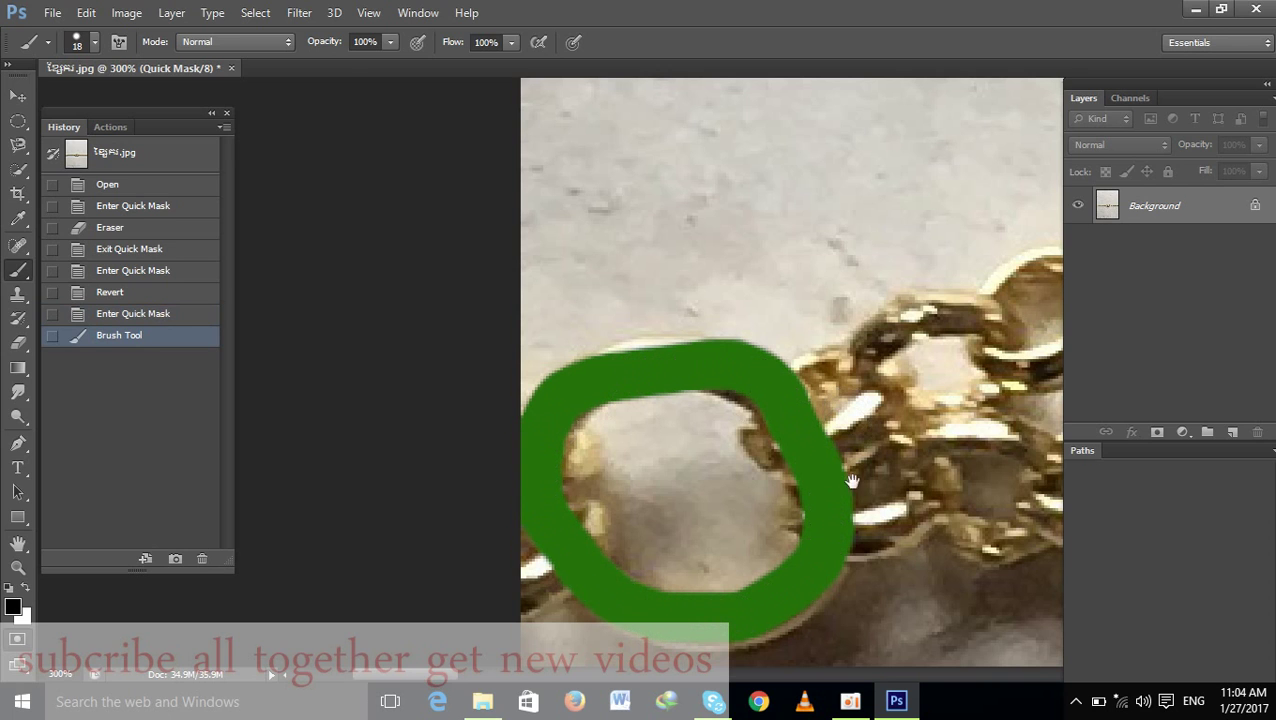
{"action": "left_click_drag", "start_coordinate": [851, 481], "coordinate": [694, 399]}
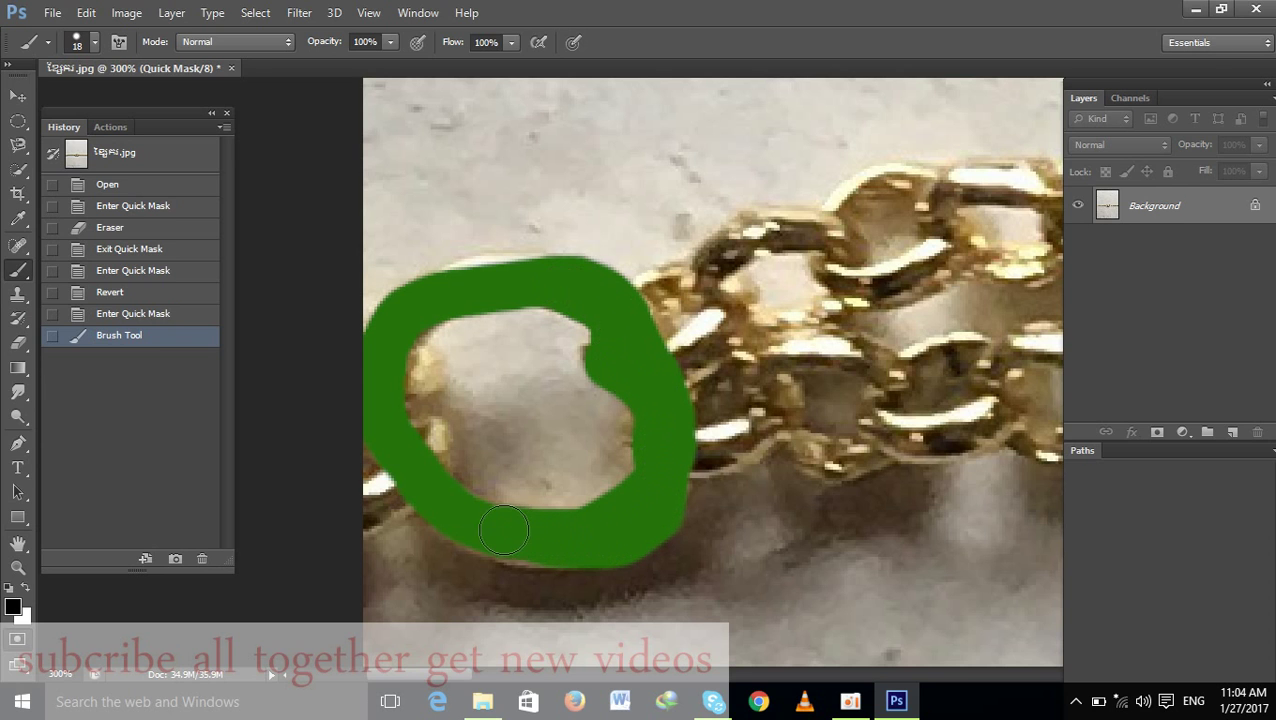
{"action": "left_click", "coordinate": [503, 530]}
{"action": "scroll", "coordinate": [561, 513], "scroll_direction": "right", "scroll_amount": 2}
{"action": "scroll", "coordinate": [561, 513], "scroll_direction": "up", "scroll_amount": 3}
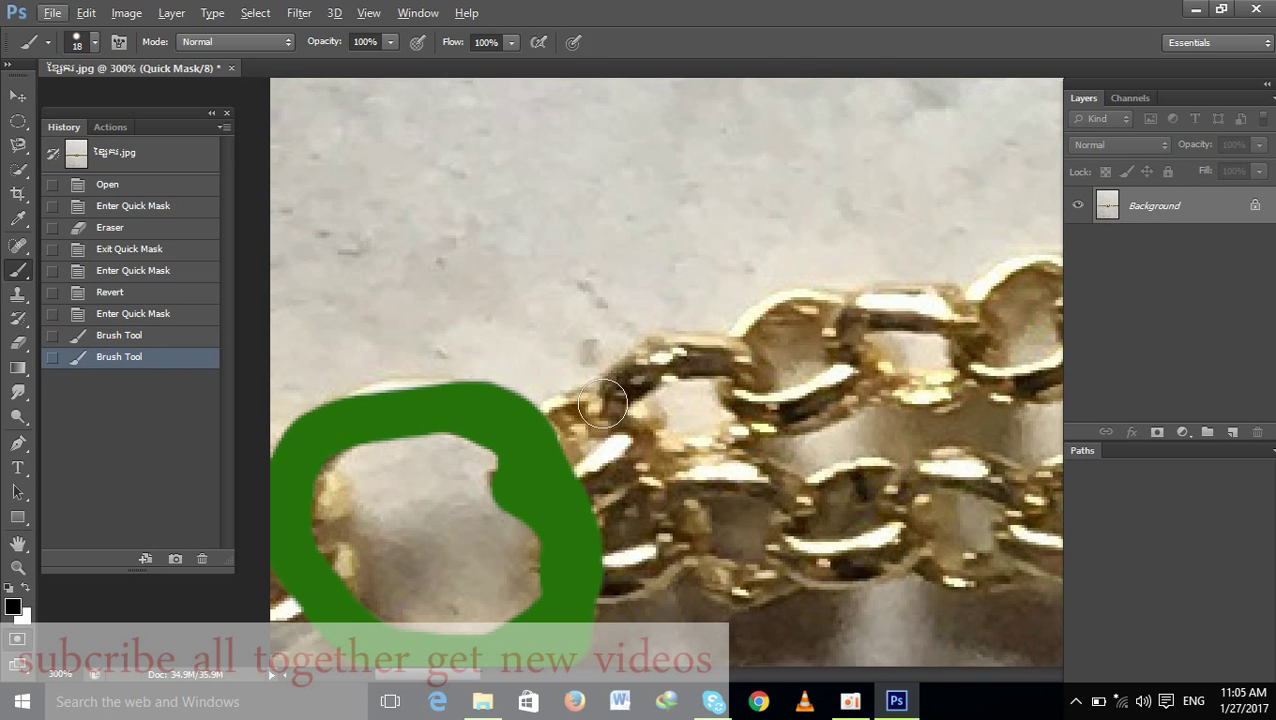
{"action": "left_click_drag", "start_coordinate": [602, 404], "coordinate": [503, 383]}
{"action": "left_click_drag", "start_coordinate": [409, 425], "coordinate": [460, 445]}
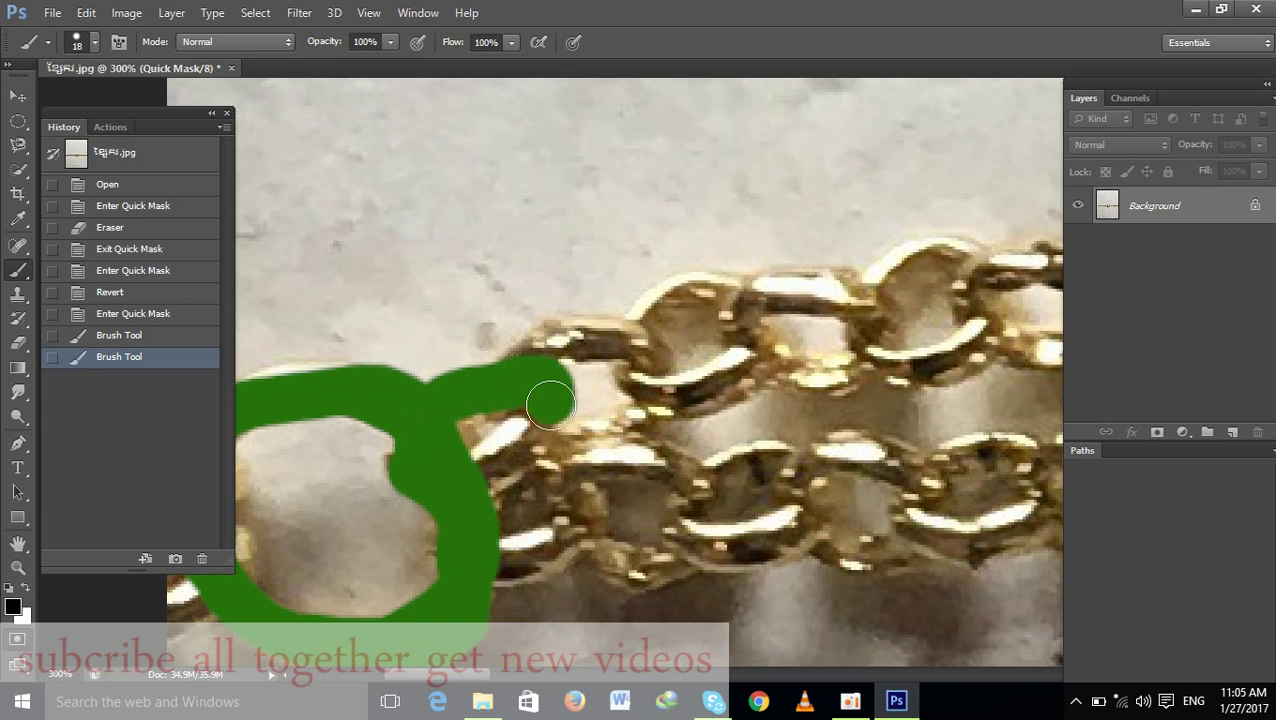
Mask the next several links of the upper chain strand
{"action": "left_click_drag", "start_coordinate": [515, 355], "coordinate": [530, 417]}
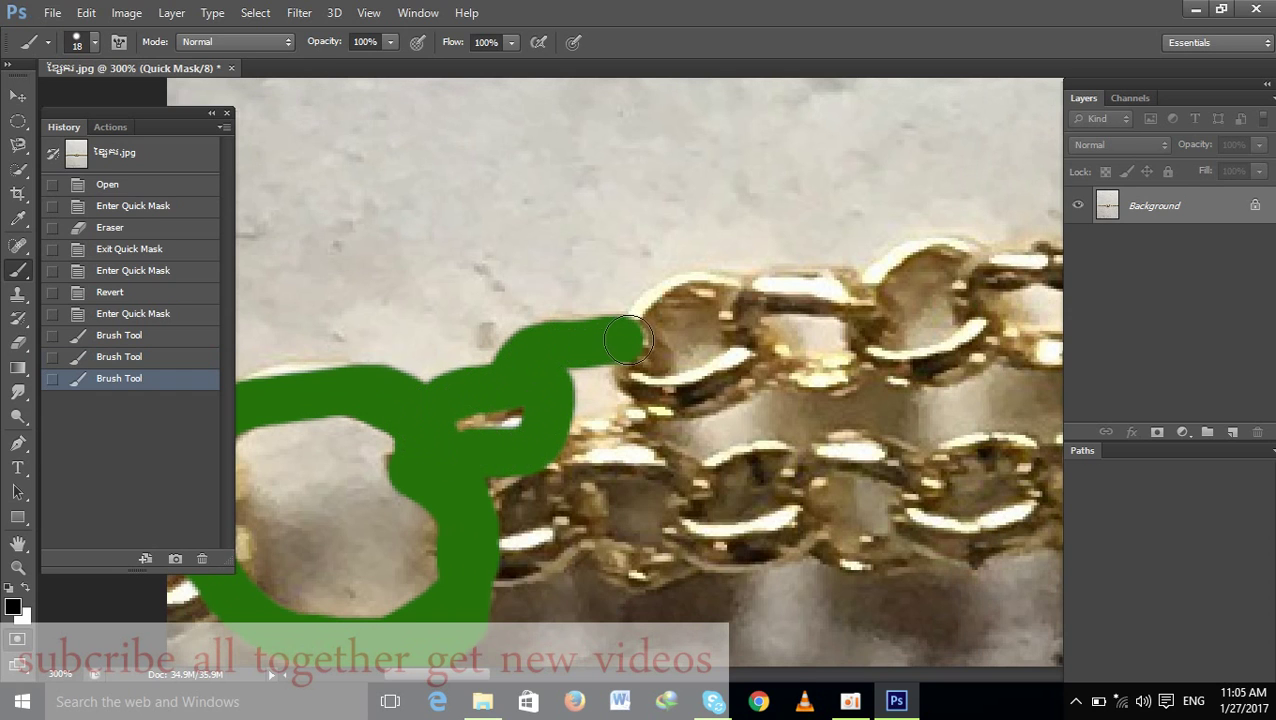
{"action": "mouse_move", "coordinate": [678, 403]}
{"action": "left_mouse_down"}
{"action": "mouse_move", "coordinate": [516, 428]}
{"action": "mouse_move", "coordinate": [518, 501]}
{"action": "mouse_move", "coordinate": [604, 489]}
{"action": "mouse_move", "coordinate": [593, 470]}
{"action": "mouse_move", "coordinate": [545, 498]}
{"action": "left_mouse_up"}
{"action": "mouse_move", "coordinate": [650, 456]}
{"action": "left_mouse_down"}
{"action": "mouse_move", "coordinate": [541, 464]}
{"action": "mouse_move", "coordinate": [604, 399]}
{"action": "mouse_move", "coordinate": [664, 441]}
{"action": "mouse_move", "coordinate": [555, 485]}
{"action": "mouse_move", "coordinate": [494, 472]}
{"action": "left_mouse_up"}
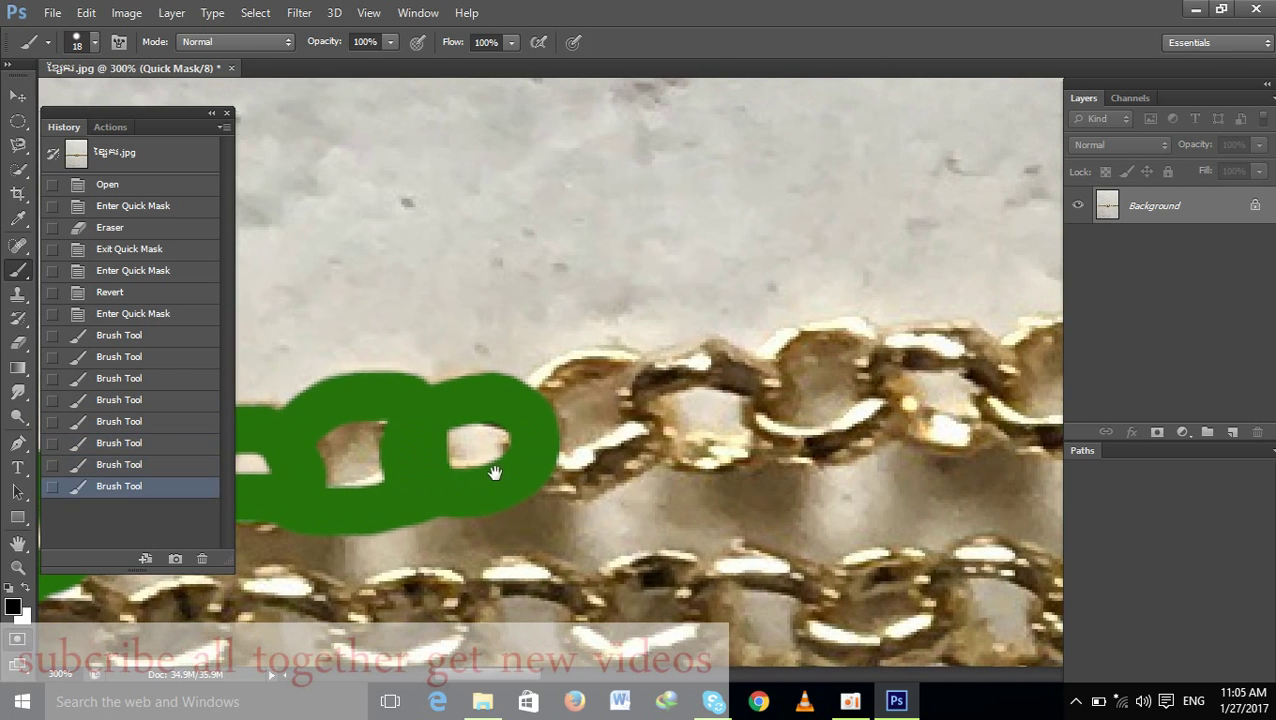
{"action": "mouse_move", "coordinate": [520, 431]}
{"action": "left_mouse_down"}
{"action": "mouse_move", "coordinate": [592, 370]}
{"action": "mouse_move", "coordinate": [649, 433]}
{"action": "mouse_move", "coordinate": [535, 470]}
{"action": "mouse_move", "coordinate": [540, 490]}
{"action": "left_mouse_up"}
{"action": "mouse_move", "coordinate": [572, 424]}
{"action": "left_mouse_down"}
{"action": "mouse_move", "coordinate": [435, 444]}
{"action": "mouse_move", "coordinate": [598, 379]}
{"action": "mouse_move", "coordinate": [627, 450]}
{"action": "mouse_move", "coordinate": [508, 457]}
{"action": "left_mouse_up"}
{"action": "mouse_move", "coordinate": [601, 403]}
{"action": "left_mouse_down"}
{"action": "mouse_move", "coordinate": [515, 421]}
{"action": "mouse_move", "coordinate": [627, 373]}
{"action": "mouse_move", "coordinate": [664, 447]}
{"action": "mouse_move", "coordinate": [547, 481]}
{"action": "mouse_move", "coordinate": [474, 461]}
{"action": "left_mouse_up"}
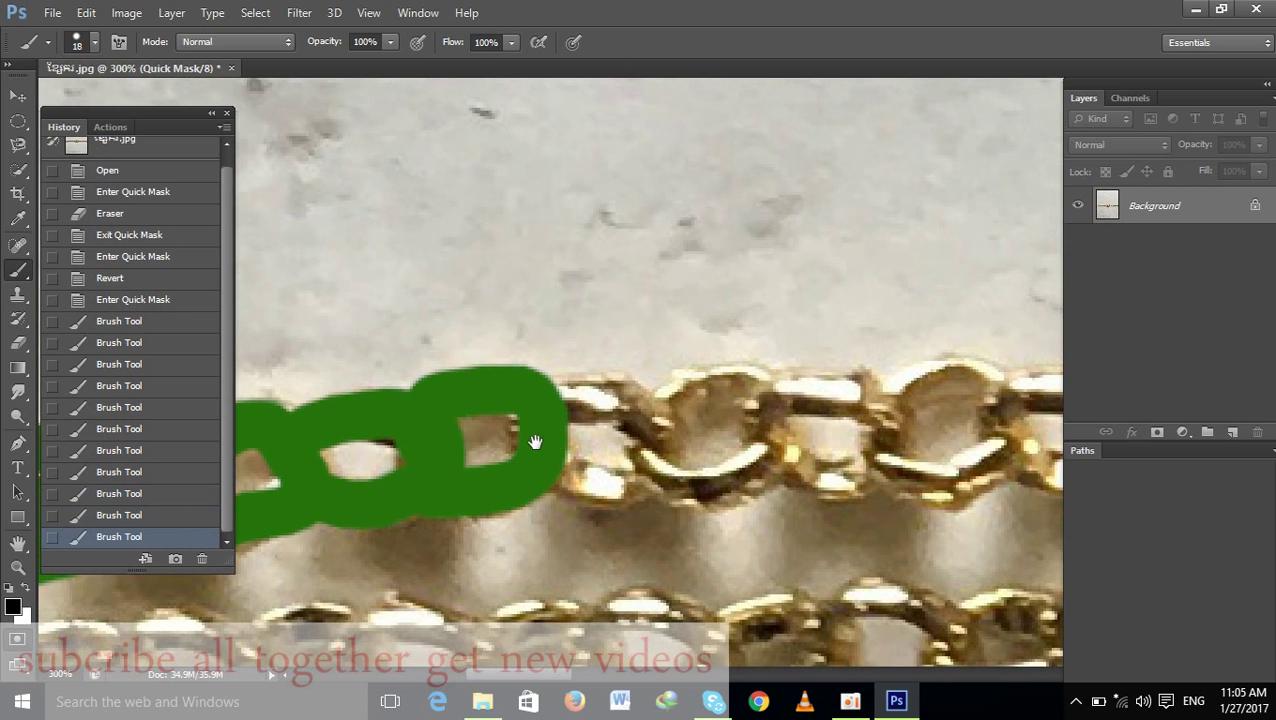
{"action": "mouse_move", "coordinate": [546, 410]}
{"action": "left_mouse_down"}
{"action": "mouse_move", "coordinate": [652, 419]}
{"action": "mouse_move", "coordinate": [561, 470]}
{"action": "mouse_move", "coordinate": [500, 445]}
{"action": "left_mouse_up"}
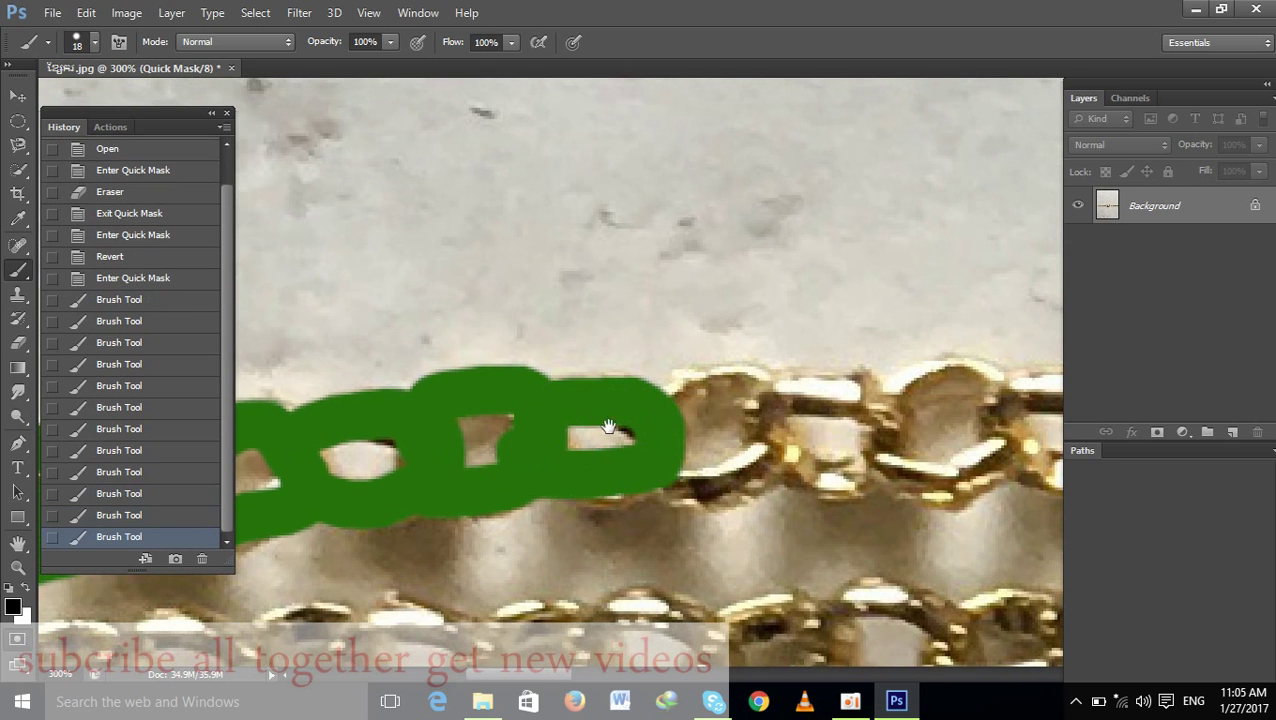
Continue masking links further along the upper strand, ending with a 14 px brush
{"action": "mouse_move", "coordinate": [690, 422]}
{"action": "left_mouse_down"}
{"action": "mouse_move", "coordinate": [593, 432]}
{"action": "mouse_move", "coordinate": [595, 402]}
{"action": "mouse_move", "coordinate": [661, 421]}
{"action": "mouse_move", "coordinate": [558, 484]}
{"action": "mouse_move", "coordinate": [520, 475]}
{"action": "left_mouse_up"}
{"action": "mouse_move", "coordinate": [635, 428]}
{"action": "left_mouse_down"}
{"action": "mouse_move", "coordinate": [505, 430]}
{"action": "mouse_move", "coordinate": [618, 413]}
{"action": "mouse_move", "coordinate": [641, 470]}
{"action": "mouse_move", "coordinate": [486, 447]}
{"action": "mouse_move", "coordinate": [591, 402]}
{"action": "mouse_move", "coordinate": [692, 441]}
{"action": "mouse_move", "coordinate": [538, 510]}
{"action": "left_mouse_up"}
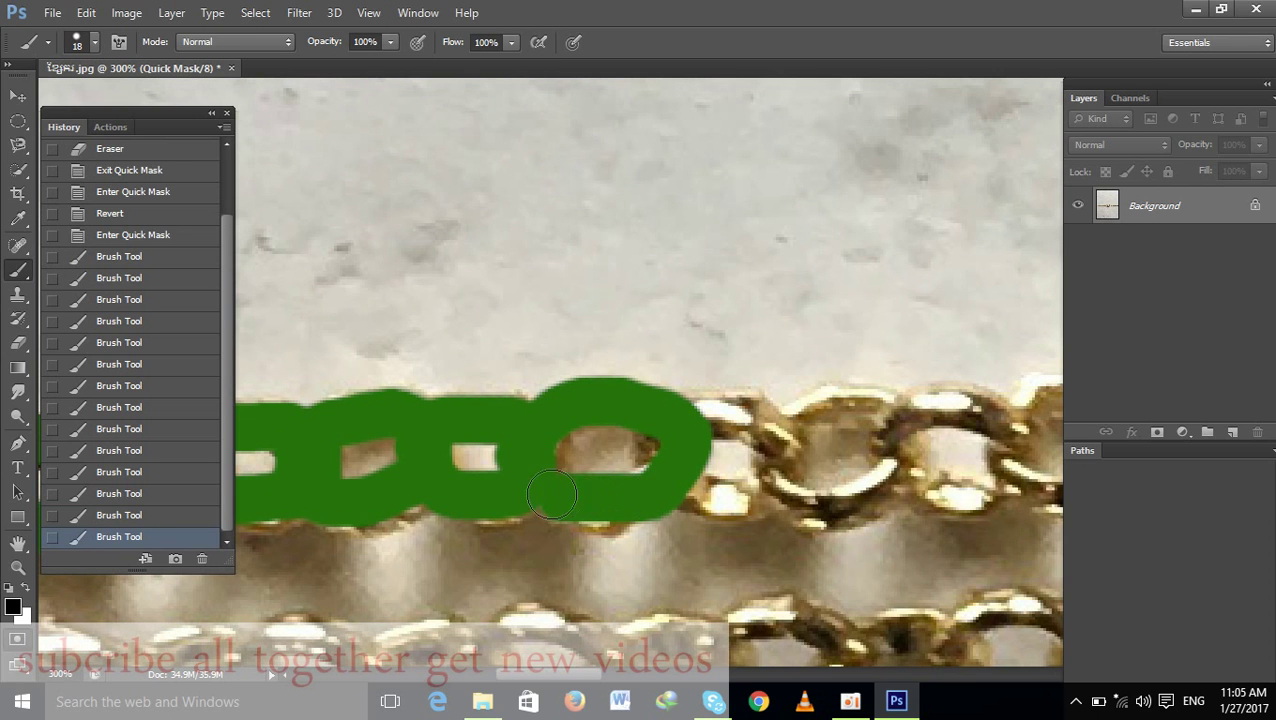
{"action": "mouse_move", "coordinate": [658, 461]}
{"action": "left_mouse_down"}
{"action": "mouse_move", "coordinate": [443, 461]}
{"action": "mouse_move", "coordinate": [507, 433]}
{"action": "mouse_move", "coordinate": [570, 484]}
{"action": "mouse_move", "coordinate": [478, 501]}
{"action": "left_mouse_up"}
{"action": "mouse_move", "coordinate": [503, 456]}
{"action": "left_mouse_down"}
{"action": "mouse_move", "coordinate": [493, 472]}
{"action": "mouse_move", "coordinate": [401, 462]}
{"action": "mouse_move", "coordinate": [462, 513]}
{"action": "mouse_move", "coordinate": [302, 525]}
{"action": "left_mouse_up"}
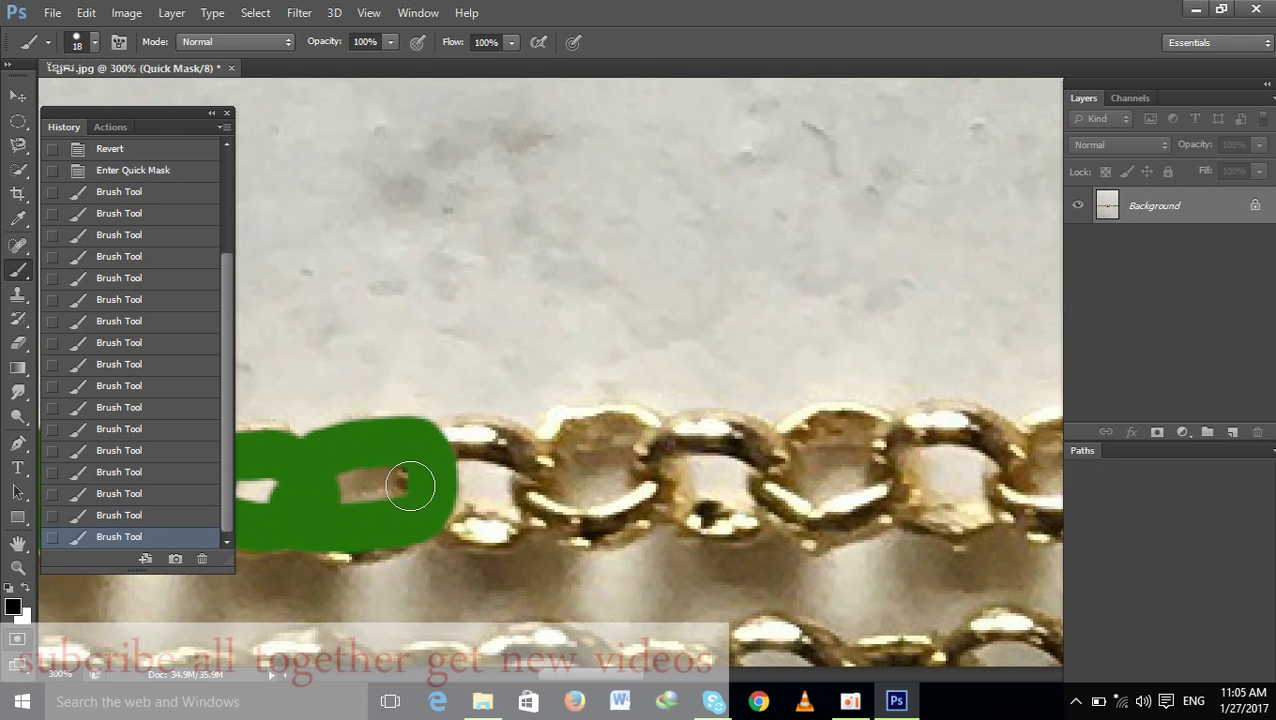
{"action": "mouse_move", "coordinate": [407, 484]}
{"action": "left_mouse_down"}
{"action": "mouse_move", "coordinate": [547, 507]}
{"action": "mouse_move", "coordinate": [313, 514]}
{"action": "left_mouse_up"}
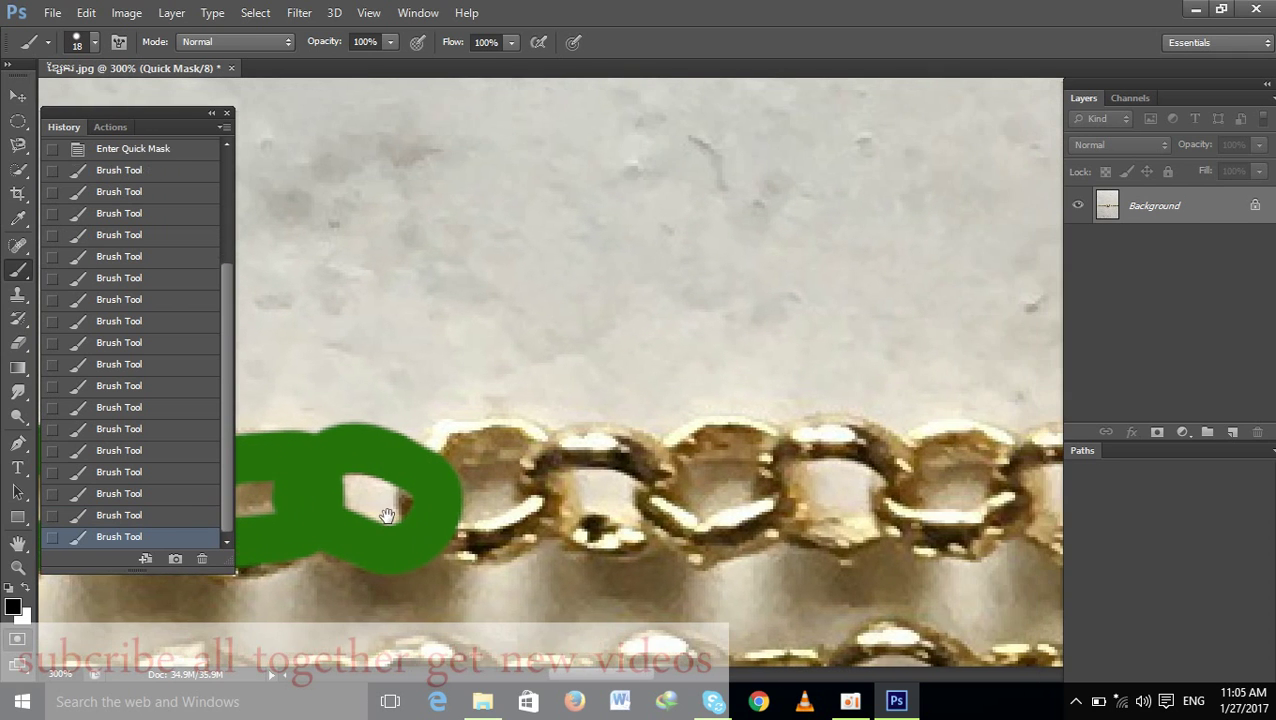
{"action": "mouse_move", "coordinate": [430, 495]}
{"action": "left_mouse_down"}
{"action": "mouse_move", "coordinate": [518, 432]}
{"action": "mouse_move", "coordinate": [548, 530]}
{"action": "mouse_move", "coordinate": [435, 555]}
{"action": "left_mouse_up"}
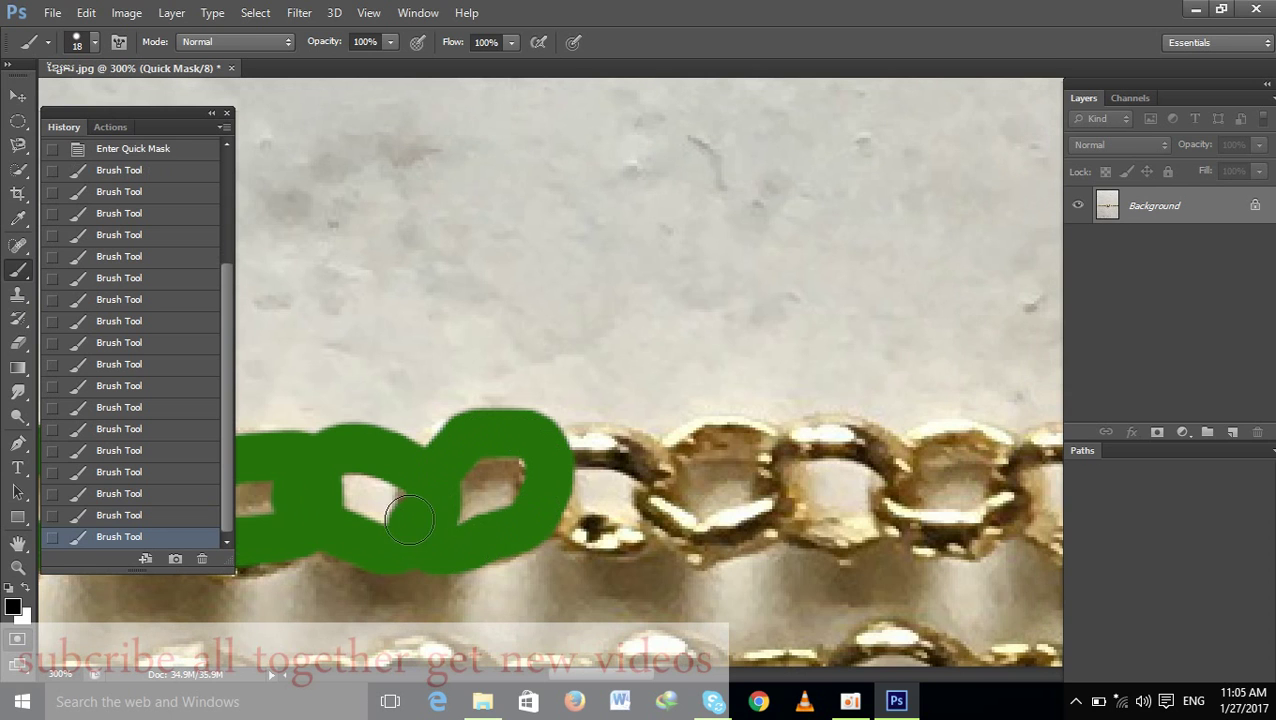
{"action": "mouse_move", "coordinate": [578, 505]}
{"action": "left_mouse_down"}
{"action": "mouse_move", "coordinate": [348, 515]}
{"action": "mouse_move", "coordinate": [498, 450]}
{"action": "mouse_move", "coordinate": [538, 513]}
{"action": "mouse_move", "coordinate": [456, 538]}
{"action": "mouse_move", "coordinate": [405, 515]}
{"action": "left_mouse_up"}
{"action": "mouse_move", "coordinate": [520, 484]}
{"action": "left_mouse_down"}
{"action": "mouse_move", "coordinate": [415, 498]}
{"action": "mouse_move", "coordinate": [490, 461]}
{"action": "mouse_move", "coordinate": [550, 504]}
{"action": "mouse_move", "coordinate": [456, 538]}
{"action": "mouse_move", "coordinate": [420, 495]}
{"action": "left_mouse_up"}
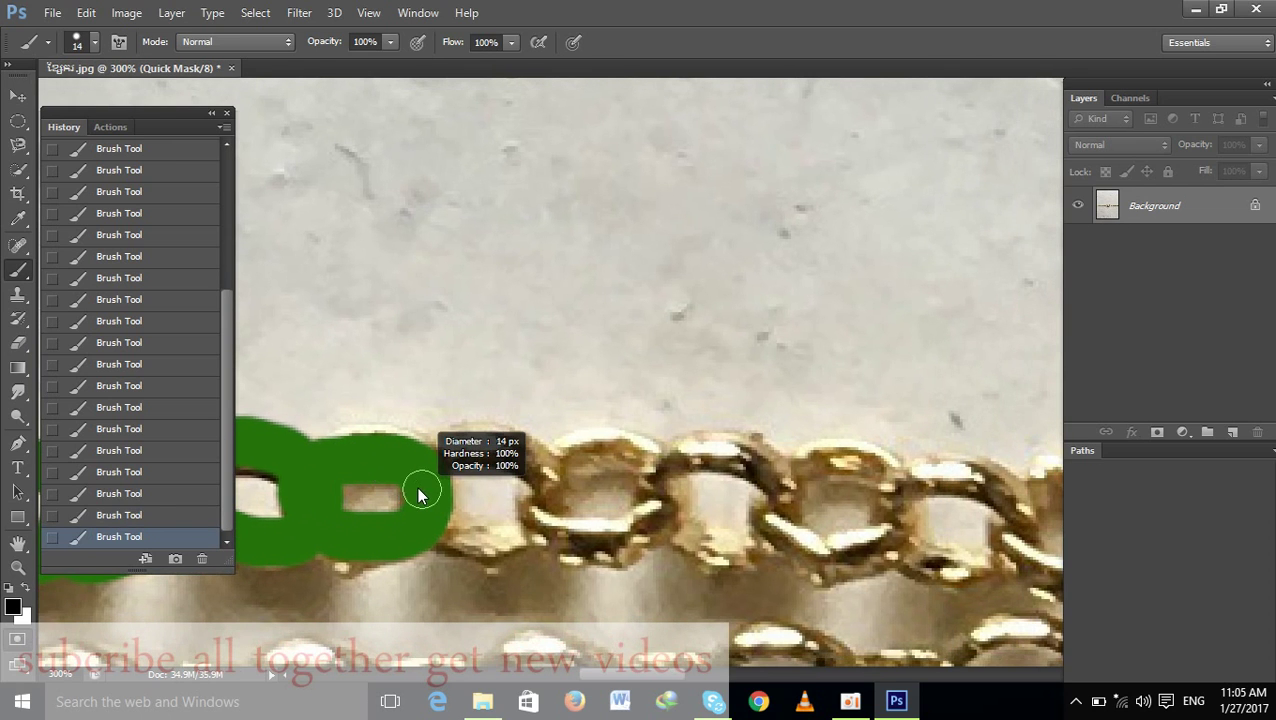
Mask the next chain links with a 14–15 px brush, up to the link entering the bead-side ring
{"action": "mouse_move", "coordinate": [421, 484]}
{"action": "left_mouse_down"}
{"action": "mouse_move", "coordinate": [470, 447]}
{"action": "mouse_move", "coordinate": [555, 470]}
{"action": "mouse_move", "coordinate": [518, 533]}
{"action": "mouse_move", "coordinate": [421, 495]}
{"action": "left_mouse_up"}
{"action": "mouse_move", "coordinate": [566, 478]}
{"action": "left_mouse_down"}
{"action": "mouse_move", "coordinate": [441, 484]}
{"action": "mouse_move", "coordinate": [495, 453]}
{"action": "mouse_move", "coordinate": [560, 490]}
{"action": "mouse_move", "coordinate": [485, 558]}
{"action": "mouse_move", "coordinate": [430, 515]}
{"action": "mouse_move", "coordinate": [498, 456]}
{"action": "mouse_move", "coordinate": [595, 501]}
{"action": "mouse_move", "coordinate": [524, 564]}
{"action": "mouse_move", "coordinate": [451, 523]}
{"action": "left_mouse_up"}
{"action": "mouse_move", "coordinate": [573, 513]}
{"action": "left_mouse_down"}
{"action": "mouse_move", "coordinate": [475, 511]}
{"action": "mouse_move", "coordinate": [575, 462]}
{"action": "mouse_move", "coordinate": [612, 520]}
{"action": "mouse_move", "coordinate": [497, 547]}
{"action": "left_mouse_up"}
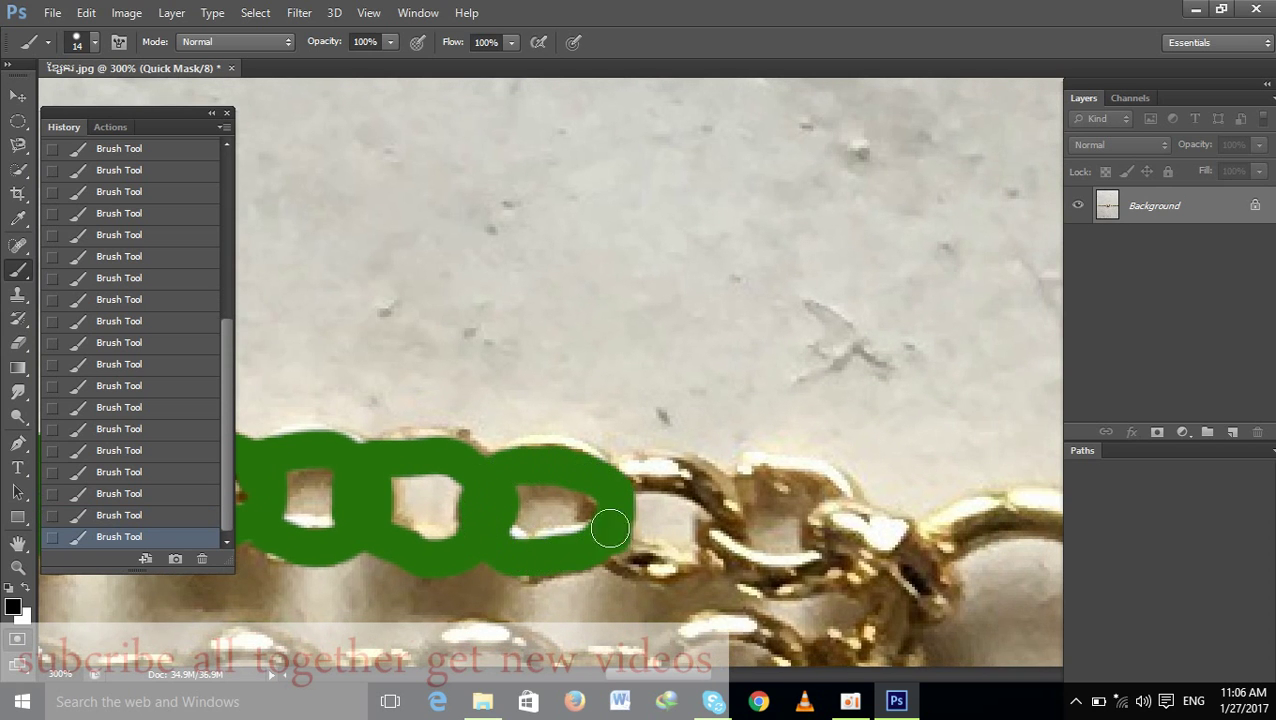
{"action": "mouse_move", "coordinate": [610, 528]}
{"action": "left_mouse_down"}
{"action": "mouse_move", "coordinate": [672, 470]}
{"action": "mouse_move", "coordinate": [726, 507]}
{"action": "mouse_move", "coordinate": [689, 570]}
{"action": "mouse_move", "coordinate": [625, 548]}
{"action": "mouse_move", "coordinate": [472, 456]}
{"action": "left_mouse_up"}
{"action": "mouse_move", "coordinate": [537, 480]}
{"action": "left_mouse_down"}
{"action": "mouse_move", "coordinate": [607, 419]}
{"action": "mouse_move", "coordinate": [676, 460]}
{"action": "mouse_move", "coordinate": [638, 515]}
{"action": "mouse_move", "coordinate": [546, 490]}
{"action": "mouse_move", "coordinate": [495, 440]}
{"action": "mouse_move", "coordinate": [573, 466]}
{"action": "left_mouse_up"}
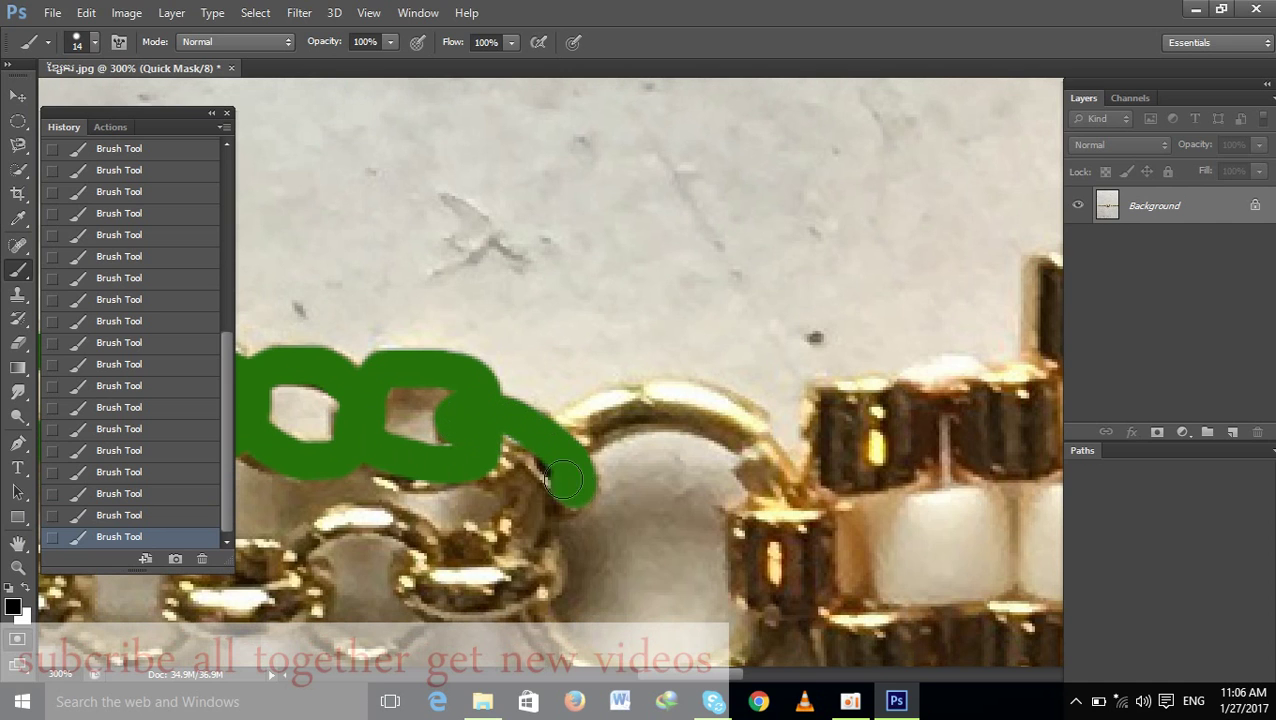
{"action": "left_click_drag", "start_coordinate": [572, 440], "coordinate": [505, 435]}
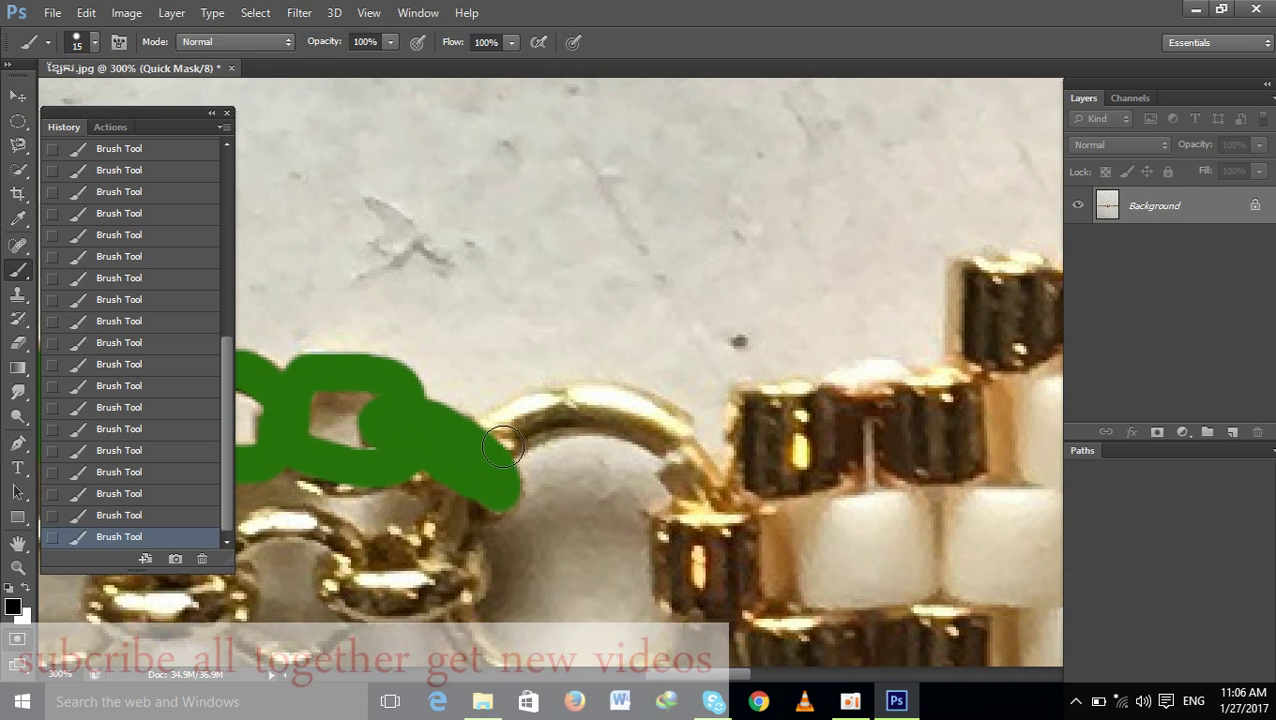
{"action": "mouse_move", "coordinate": [510, 428]}
{"action": "left_mouse_down"}
{"action": "mouse_move", "coordinate": [600, 400]}
{"action": "mouse_move", "coordinate": [678, 430]}
{"action": "mouse_move", "coordinate": [718, 495]}
{"action": "mouse_move", "coordinate": [851, 483]}
{"action": "left_mouse_up"}
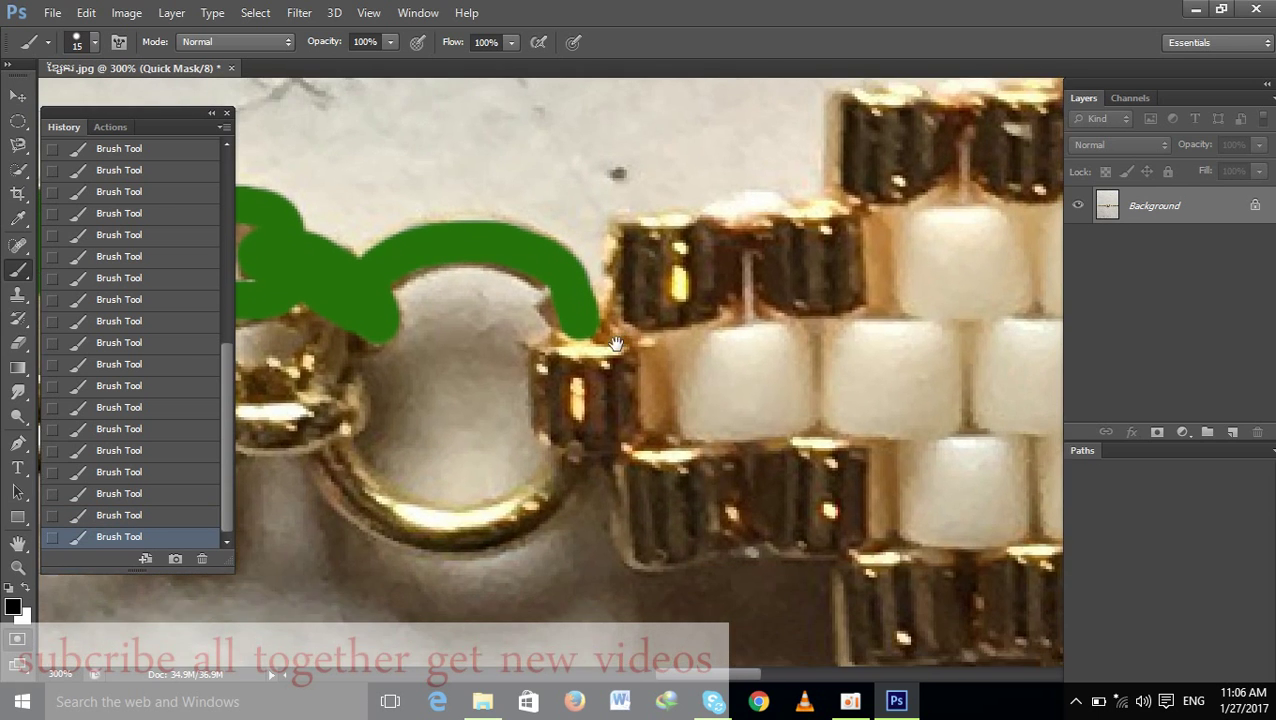
Mask all around the ring beside the beads, top and bottom
{"action": "mouse_move", "coordinate": [709, 368]}
{"action": "left_mouse_down"}
{"action": "mouse_move", "coordinate": [675, 384]}
{"action": "mouse_move", "coordinate": [669, 490]}
{"action": "mouse_move", "coordinate": [729, 535]}
{"action": "mouse_move", "coordinate": [810, 553]}
{"action": "mouse_move", "coordinate": [884, 525]}
{"action": "left_mouse_up"}
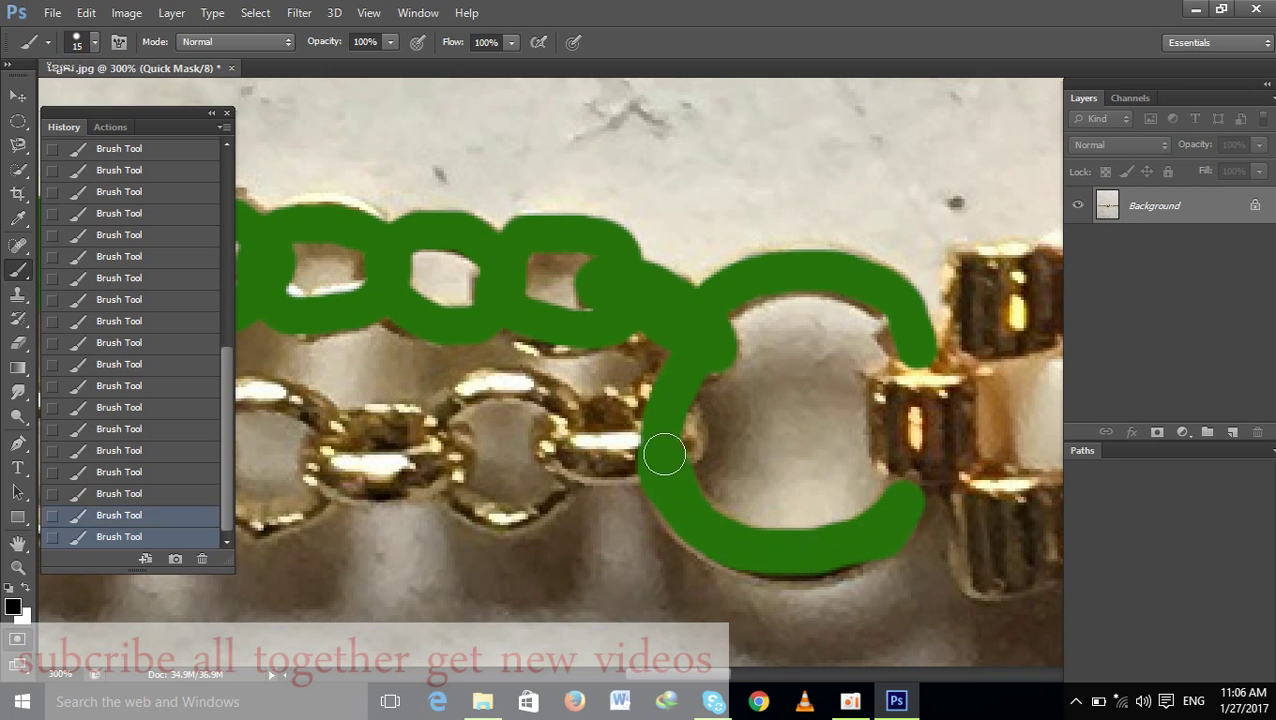
{"action": "left_click_drag", "start_coordinate": [666, 447], "coordinate": [889, 498]}
{"action": "mouse_move", "coordinate": [659, 457]}
{"action": "left_mouse_down"}
{"action": "mouse_move", "coordinate": [725, 405]}
{"action": "mouse_move", "coordinate": [812, 465]}
{"action": "mouse_move", "coordinate": [808, 519]}
{"action": "left_mouse_up"}
{"action": "mouse_move", "coordinate": [742, 560]}
{"action": "left_mouse_down"}
{"action": "mouse_move", "coordinate": [664, 497]}
{"action": "mouse_move", "coordinate": [810, 437]}
{"action": "left_mouse_up"}
Mask the first link of the lower chain strand
{"action": "mouse_move", "coordinate": [718, 430]}
{"action": "left_mouse_down"}
{"action": "mouse_move", "coordinate": [832, 413]}
{"action": "mouse_move", "coordinate": [746, 456]}
{"action": "mouse_move", "coordinate": [690, 392]}
{"action": "mouse_move", "coordinate": [598, 425]}
{"action": "mouse_move", "coordinate": [598, 492]}
{"action": "mouse_move", "coordinate": [690, 501]}
{"action": "left_mouse_up"}
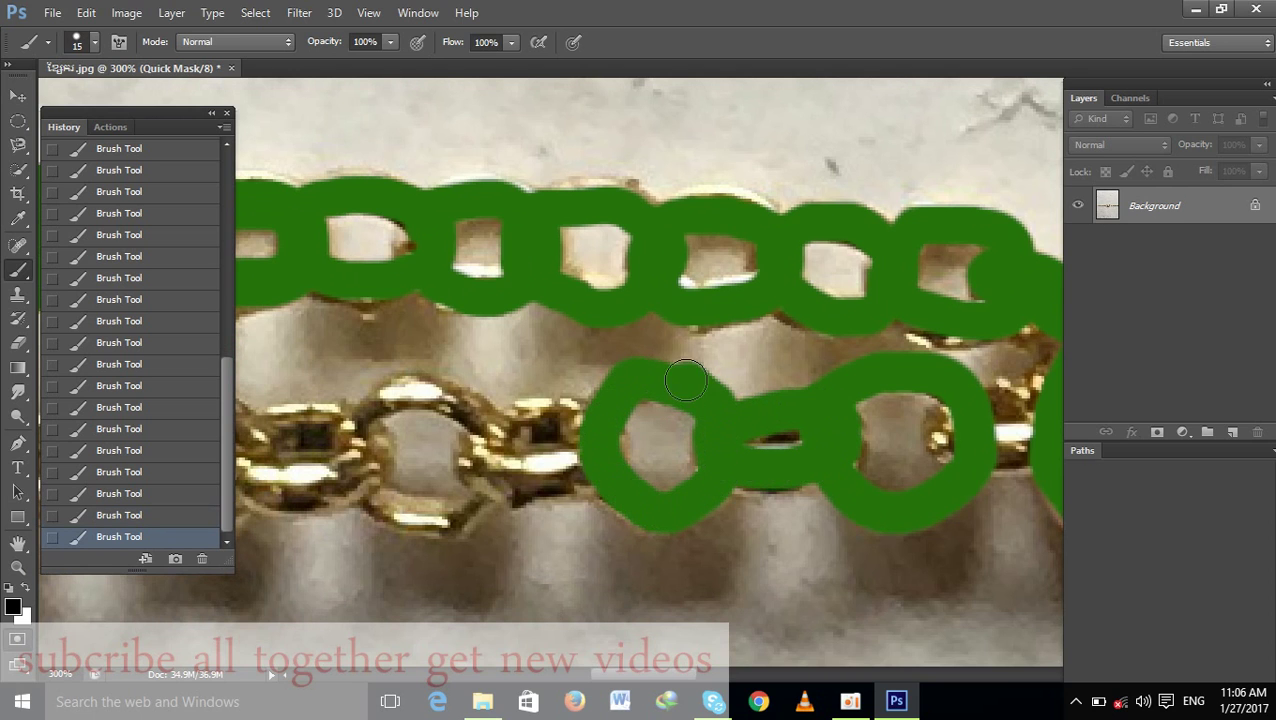
{"action": "mouse_move", "coordinate": [686, 380]}
{"action": "left_mouse_down"}
{"action": "mouse_move", "coordinate": [640, 372]}
{"action": "mouse_move", "coordinate": [598, 423]}
{"action": "left_mouse_up"}
{"action": "mouse_move", "coordinate": [480, 428]}
{"action": "left_mouse_down"}
{"action": "mouse_move", "coordinate": [490, 455]}
{"action": "mouse_move", "coordinate": [530, 475]}
{"action": "mouse_move", "coordinate": [584, 452]}
{"action": "mouse_move", "coordinate": [684, 462]}
{"action": "mouse_move", "coordinate": [564, 407]}
{"action": "mouse_move", "coordinate": [515, 461]}
{"action": "mouse_move", "coordinate": [550, 527]}
{"action": "mouse_move", "coordinate": [821, 528]}
{"action": "left_mouse_up"}
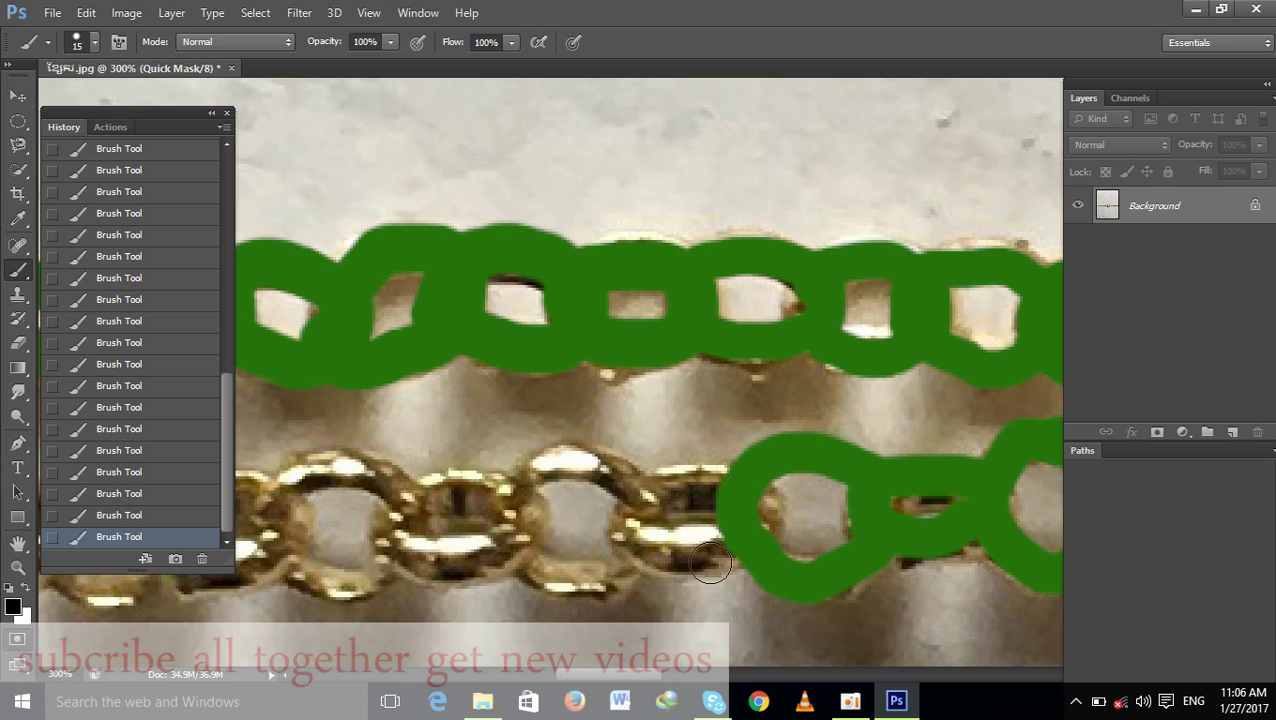
Mask the next lower-strand links and the lower-left chain ring
{"action": "left_click_drag", "start_coordinate": [725, 478], "coordinate": [700, 560]}
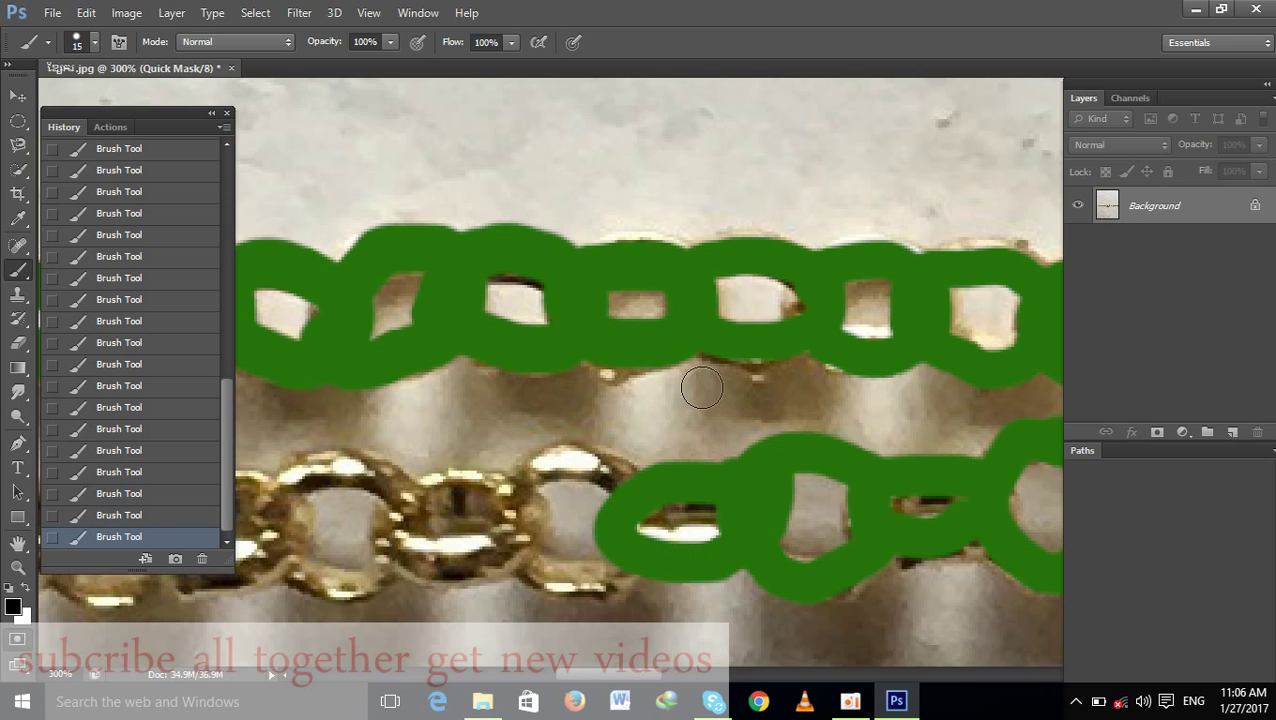
{"action": "mouse_move", "coordinate": [628, 481]}
{"action": "left_mouse_down"}
{"action": "mouse_move", "coordinate": [618, 553]}
{"action": "mouse_move", "coordinate": [833, 475]}
{"action": "left_mouse_up"}
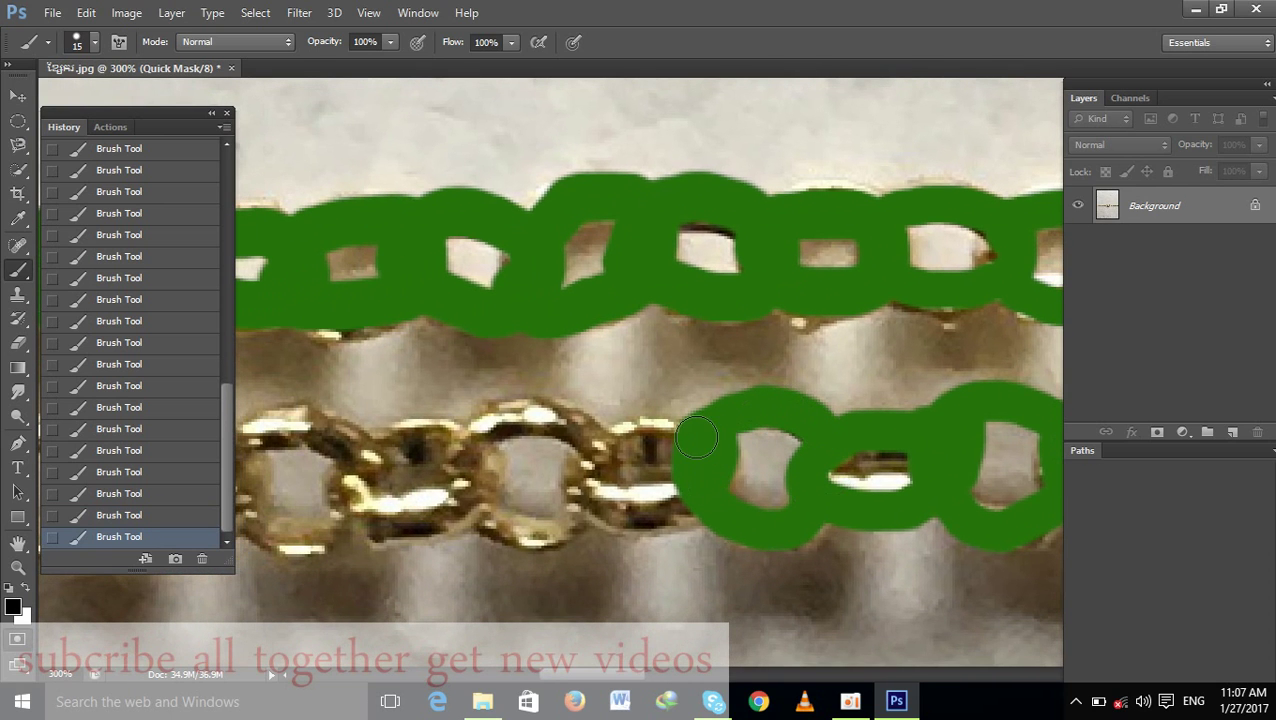
{"action": "mouse_move", "coordinate": [697, 437]}
{"action": "left_mouse_down"}
{"action": "mouse_move", "coordinate": [676, 465]}
{"action": "mouse_move", "coordinate": [815, 490]}
{"action": "mouse_move", "coordinate": [686, 419]}
{"action": "mouse_move", "coordinate": [615, 450]}
{"action": "mouse_move", "coordinate": [683, 515]}
{"action": "mouse_move", "coordinate": [739, 461]}
{"action": "mouse_move", "coordinate": [909, 463]}
{"action": "left_mouse_up"}
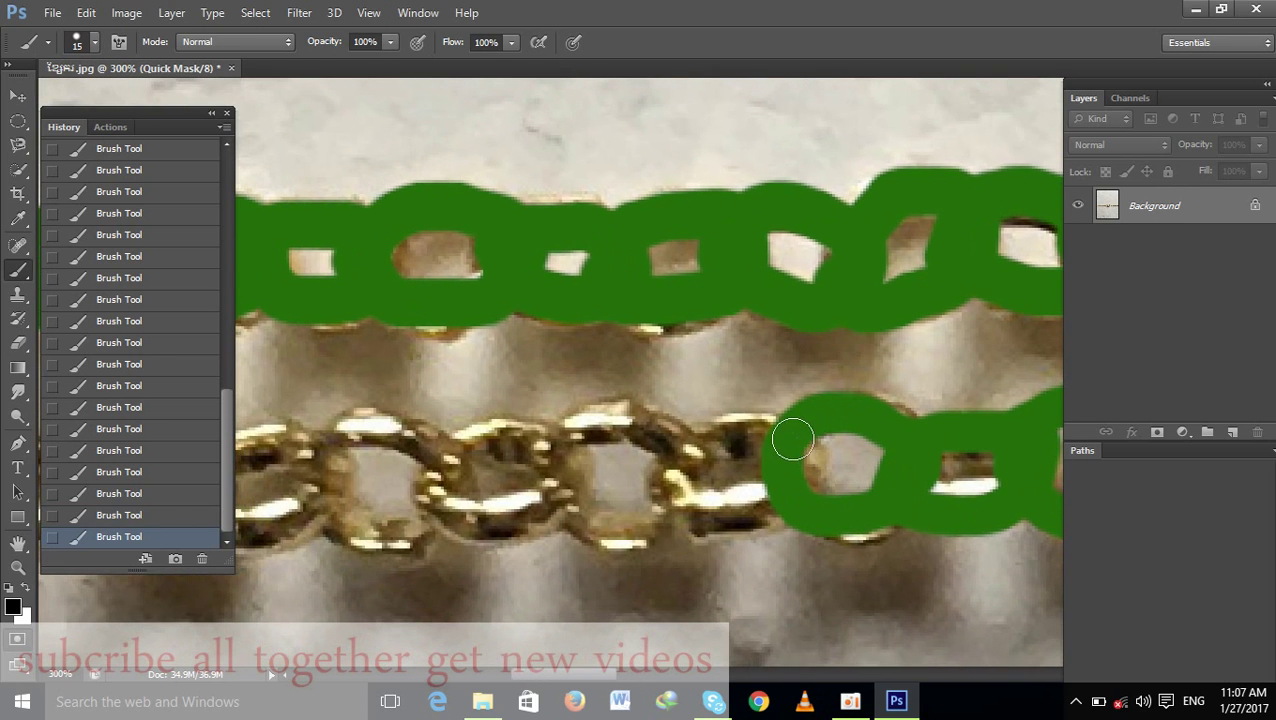
{"action": "mouse_move", "coordinate": [790, 440]}
{"action": "left_mouse_down"}
{"action": "mouse_move", "coordinate": [712, 430]}
{"action": "mouse_move", "coordinate": [669, 507]}
{"action": "mouse_move", "coordinate": [797, 478]}
{"action": "mouse_move", "coordinate": [812, 442]}
{"action": "left_mouse_up"}
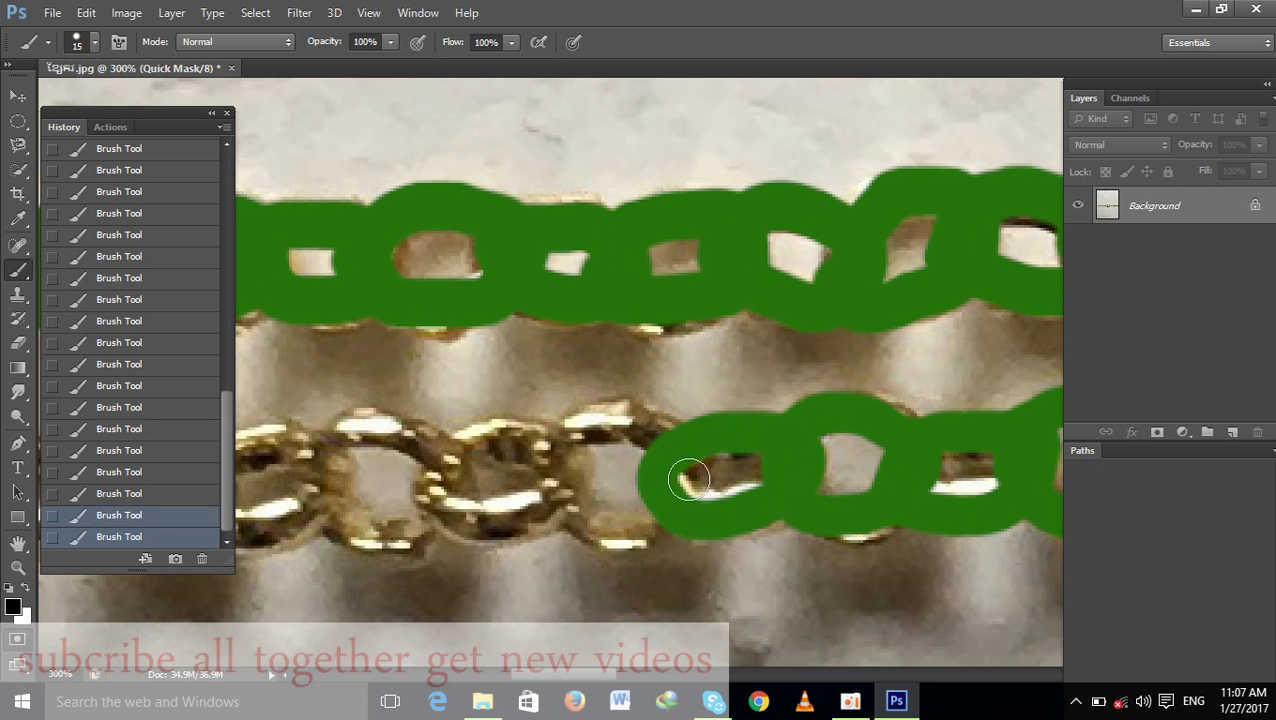
{"action": "mouse_move", "coordinate": [699, 488]}
{"action": "left_mouse_down"}
{"action": "mouse_move", "coordinate": [889, 490]}
{"action": "mouse_move", "coordinate": [792, 419]}
{"action": "mouse_move", "coordinate": [746, 458]}
{"action": "mouse_move", "coordinate": [789, 530]}
{"action": "mouse_move", "coordinate": [878, 497]}
{"action": "mouse_move", "coordinate": [758, 440]}
{"action": "mouse_move", "coordinate": [698, 433]}
{"action": "mouse_move", "coordinate": [627, 478]}
{"action": "mouse_move", "coordinate": [706, 512]}
{"action": "mouse_move", "coordinate": [770, 442]}
{"action": "left_mouse_up"}
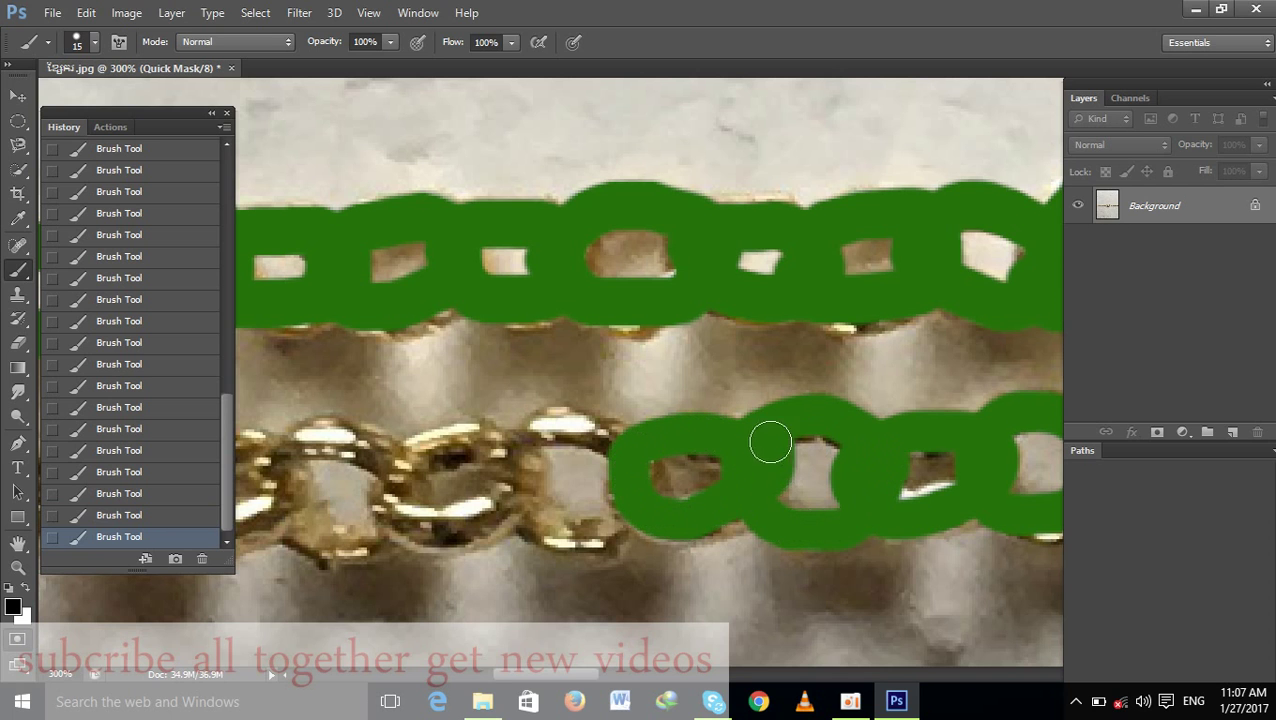
{"action": "mouse_move", "coordinate": [666, 452]}
{"action": "left_mouse_down"}
{"action": "mouse_move", "coordinate": [806, 447]}
{"action": "mouse_move", "coordinate": [735, 421]}
{"action": "mouse_move", "coordinate": [640, 472]}
{"action": "mouse_move", "coordinate": [745, 520]}
{"action": "left_mouse_up"}
{"action": "mouse_move", "coordinate": [696, 432]}
{"action": "left_mouse_down"}
{"action": "mouse_move", "coordinate": [819, 455]}
{"action": "mouse_move", "coordinate": [648, 470]}
{"action": "mouse_move", "coordinate": [665, 560]}
{"action": "mouse_move", "coordinate": [800, 500]}
{"action": "mouse_move", "coordinate": [810, 470]}
{"action": "left_mouse_up"}
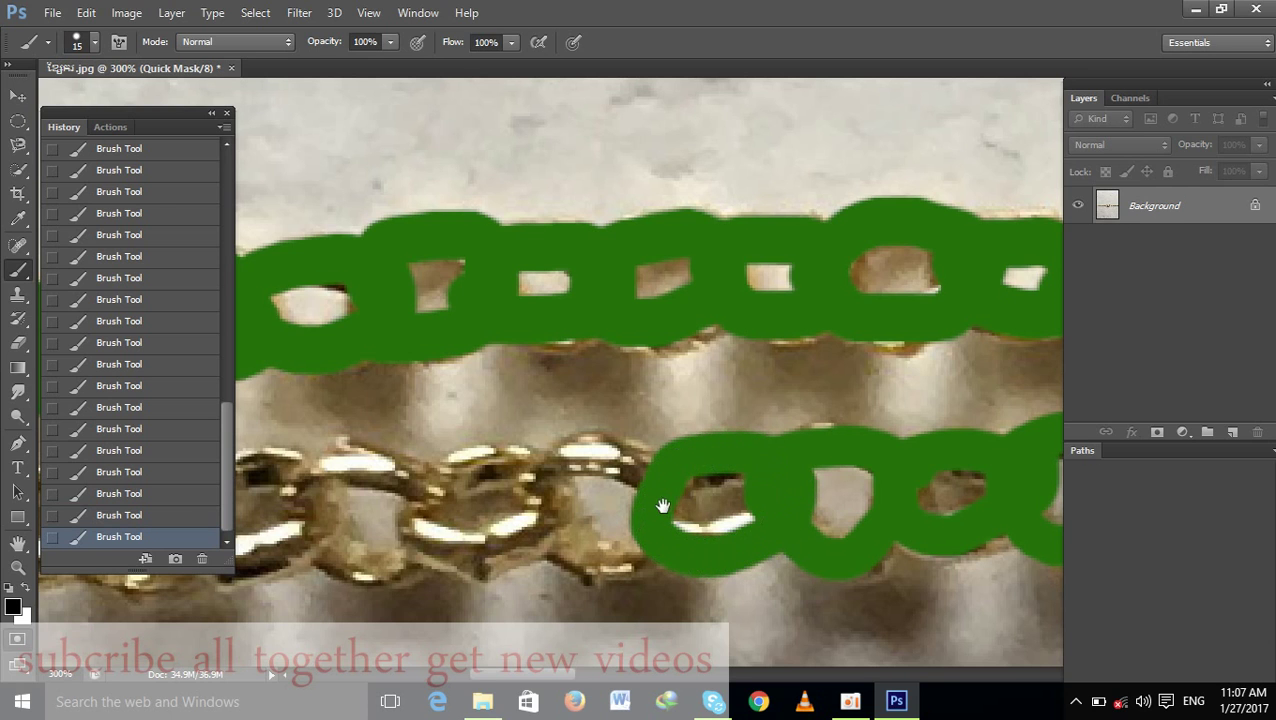
{"action": "mouse_move", "coordinate": [662, 505]}
{"action": "left_mouse_down"}
{"action": "mouse_move", "coordinate": [842, 505]}
{"action": "mouse_move", "coordinate": [775, 450]}
{"action": "mouse_move", "coordinate": [705, 520]}
{"action": "mouse_move", "coordinate": [790, 568]}
{"action": "mouse_move", "coordinate": [876, 478]}
{"action": "left_mouse_up"}
{"action": "mouse_move", "coordinate": [770, 405]}
{"action": "left_mouse_down"}
{"action": "mouse_move", "coordinate": [683, 405]}
{"action": "mouse_move", "coordinate": [649, 464]}
{"action": "mouse_move", "coordinate": [762, 470]}
{"action": "left_mouse_up"}
{"action": "left_click_drag", "start_coordinate": [725, 427], "coordinate": [843, 521]}
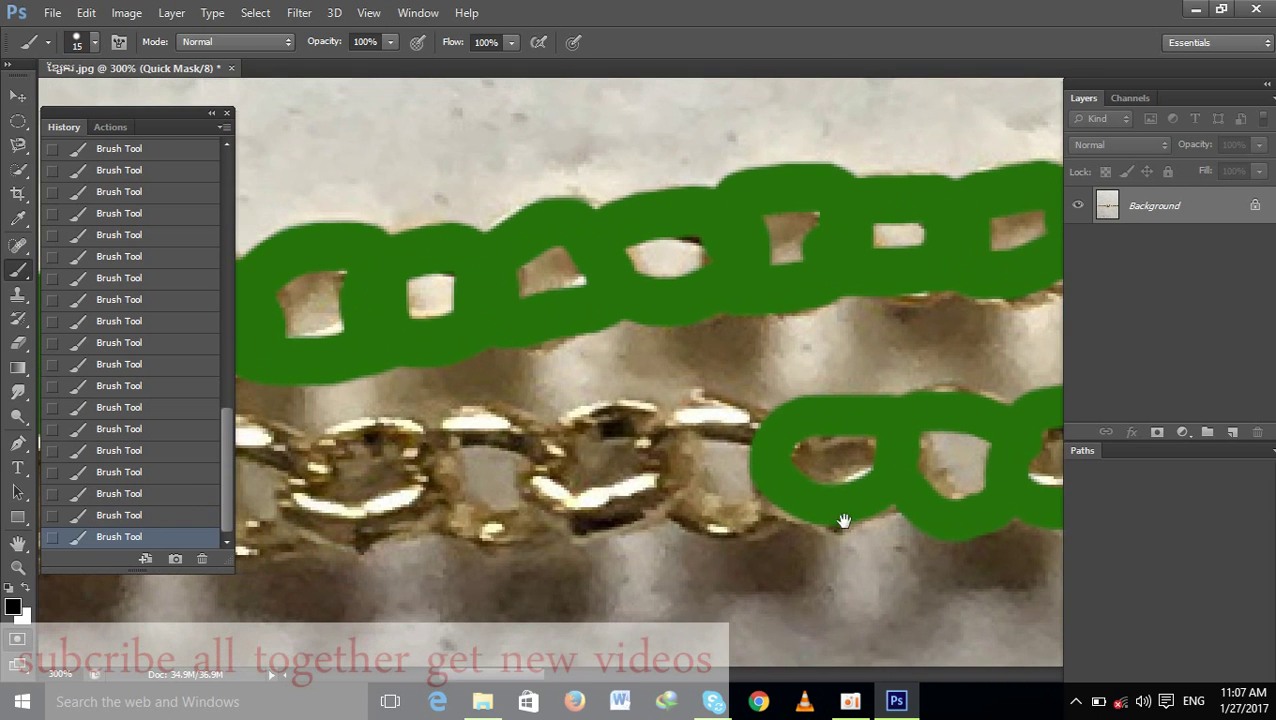
Loop the mask around the remaining rings and gold gaps, joining the lower strand to the upper
{"action": "mouse_move", "coordinate": [801, 441]}
{"action": "left_mouse_down"}
{"action": "mouse_move", "coordinate": [770, 500]}
{"action": "mouse_move", "coordinate": [913, 521]}
{"action": "left_mouse_up"}
{"action": "mouse_move", "coordinate": [822, 436]}
{"action": "left_mouse_down"}
{"action": "mouse_move", "coordinate": [705, 490]}
{"action": "mouse_move", "coordinate": [812, 530]}
{"action": "left_mouse_up"}
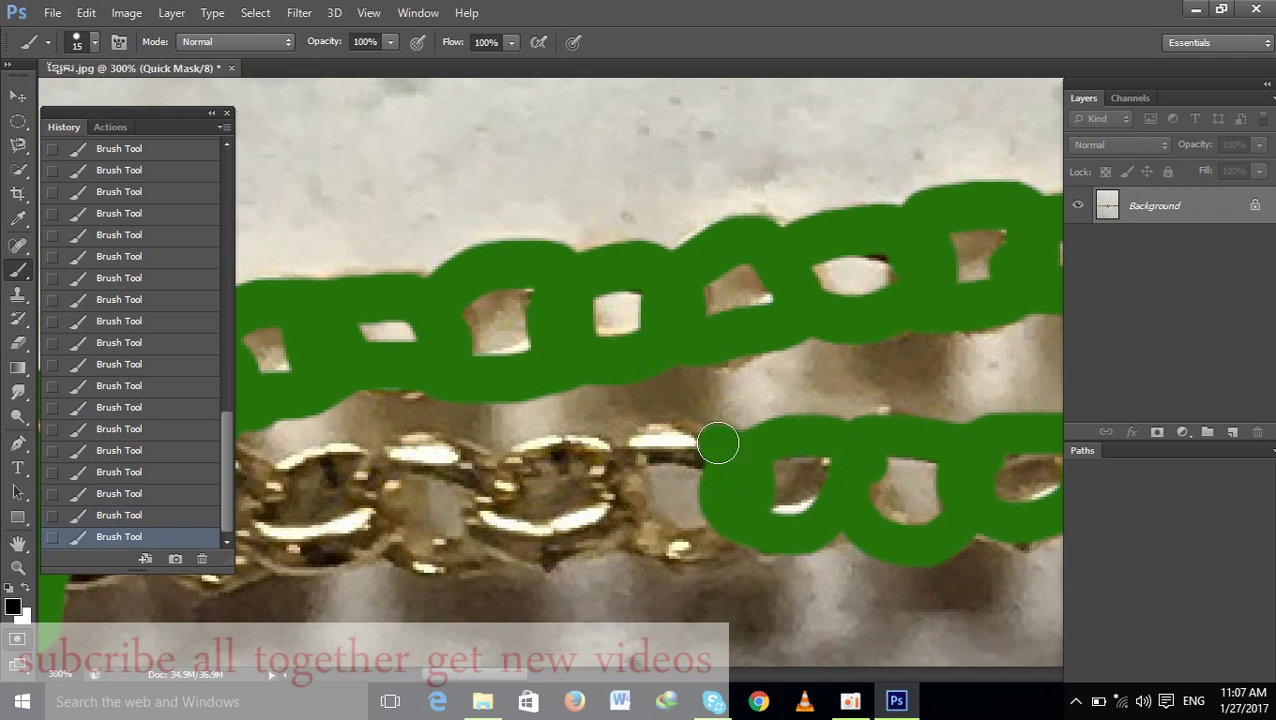
{"action": "mouse_move", "coordinate": [718, 443]}
{"action": "left_mouse_down"}
{"action": "mouse_move", "coordinate": [638, 461]}
{"action": "mouse_move", "coordinate": [692, 559]}
{"action": "left_mouse_up"}
{"action": "left_click_drag", "start_coordinate": [738, 489], "coordinate": [918, 544]}
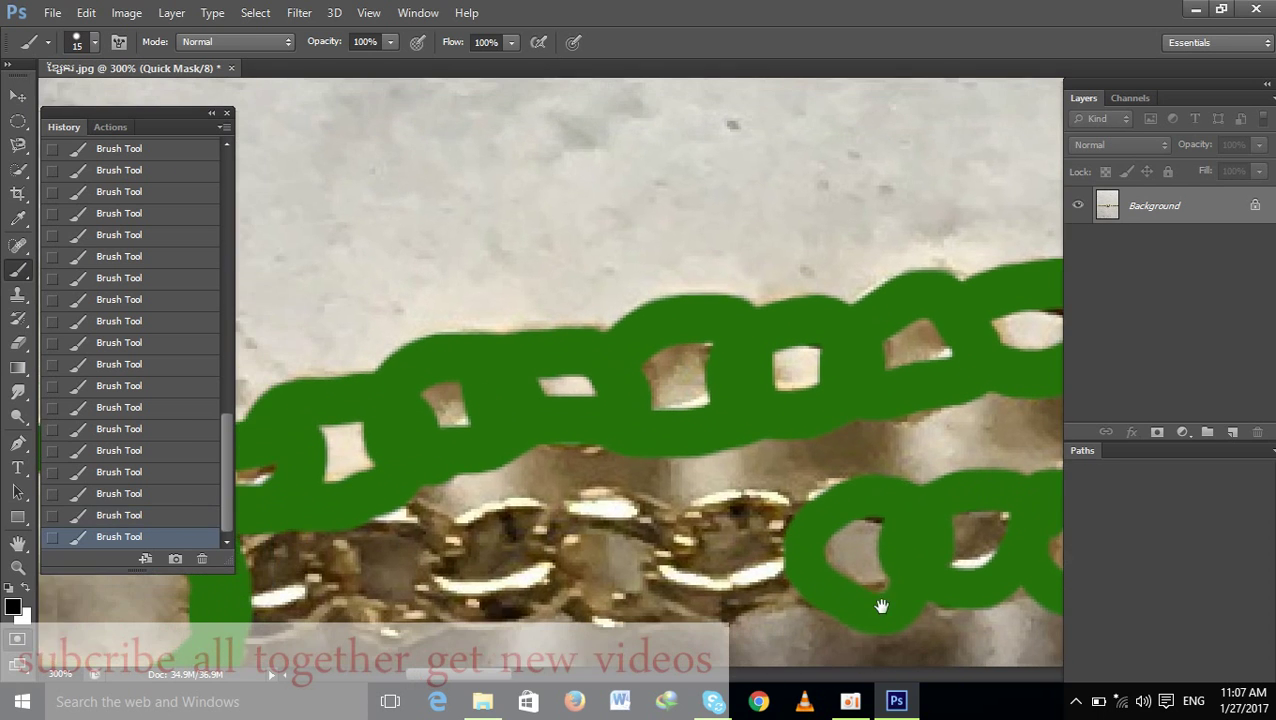
{"action": "mouse_move", "coordinate": [795, 525]}
{"action": "left_mouse_down"}
{"action": "mouse_move", "coordinate": [712, 490]}
{"action": "mouse_move", "coordinate": [677, 559]}
{"action": "mouse_move", "coordinate": [771, 567]}
{"action": "left_mouse_up"}
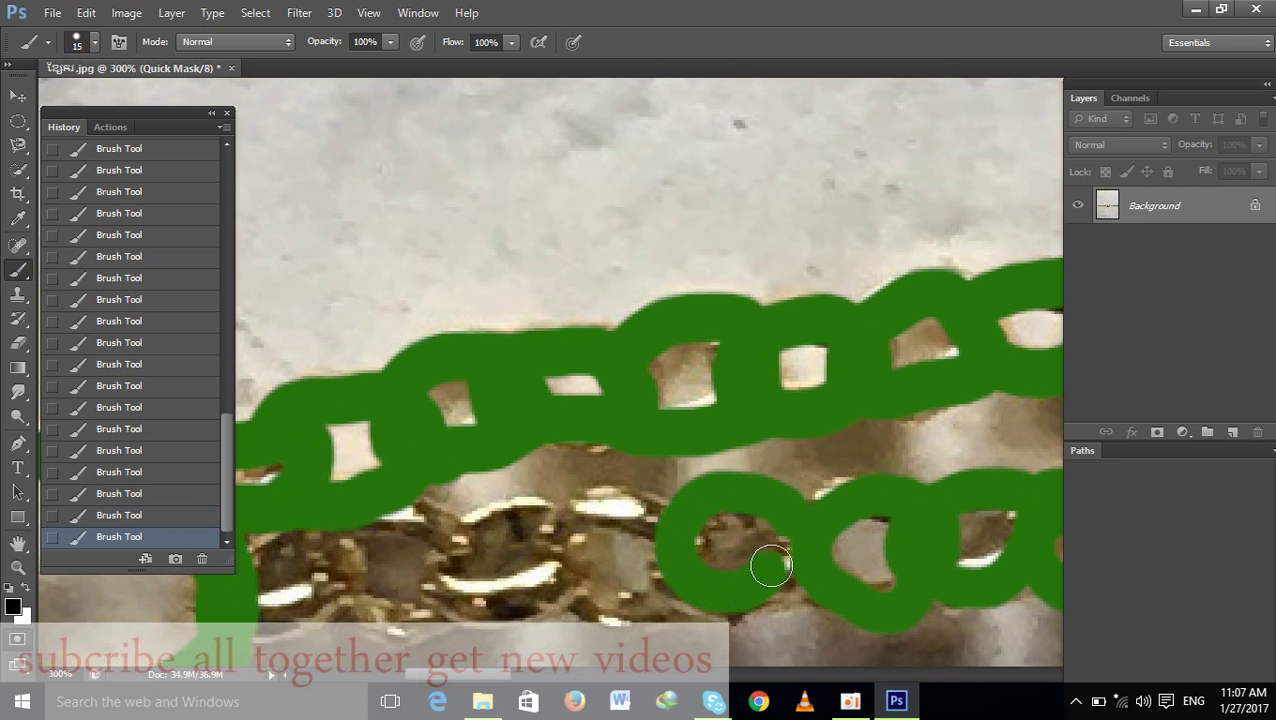
{"action": "mouse_move", "coordinate": [677, 521]}
{"action": "left_mouse_down"}
{"action": "mouse_move", "coordinate": [560, 530]}
{"action": "mouse_move", "coordinate": [575, 615]}
{"action": "mouse_move", "coordinate": [665, 590]}
{"action": "mouse_move", "coordinate": [810, 585]}
{"action": "left_mouse_up"}
{"action": "mouse_move", "coordinate": [756, 553]}
{"action": "left_mouse_down"}
{"action": "mouse_move", "coordinate": [597, 560]}
{"action": "mouse_move", "coordinate": [730, 607]}
{"action": "left_mouse_up"}
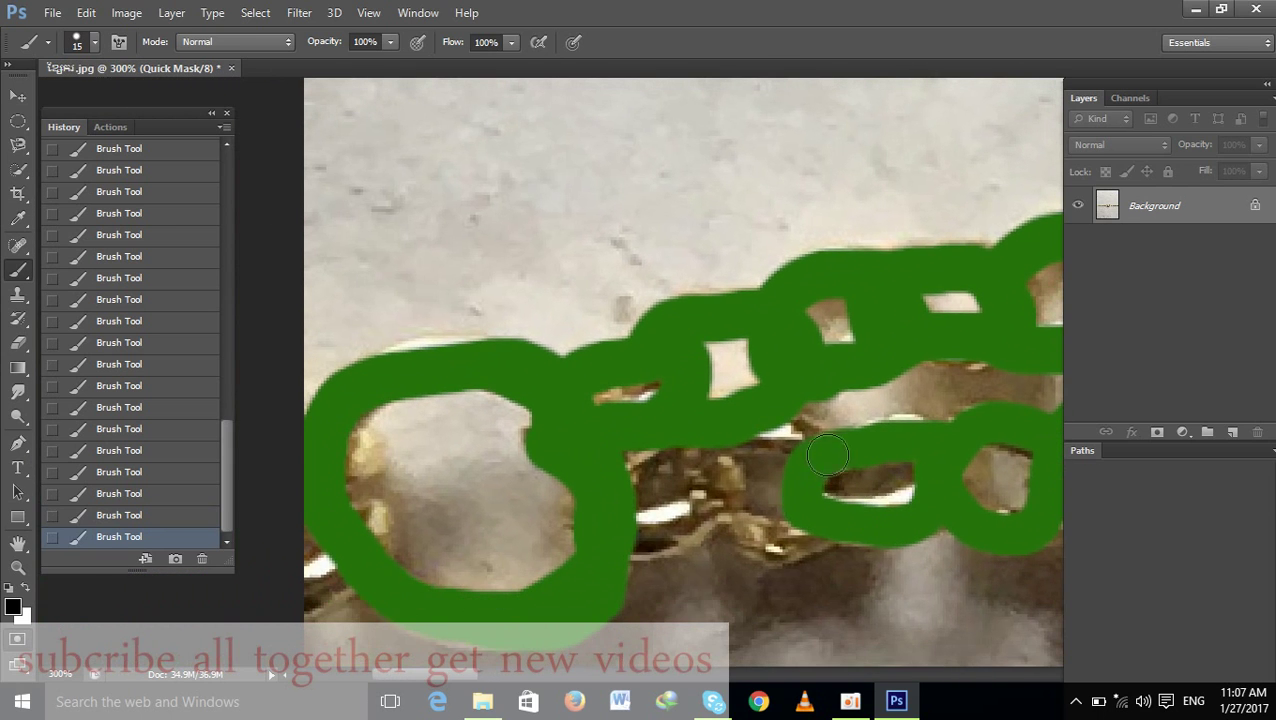
{"action": "mouse_move", "coordinate": [827, 456]}
{"action": "left_mouse_down"}
{"action": "mouse_move", "coordinate": [672, 498]}
{"action": "mouse_move", "coordinate": [810, 541]}
{"action": "left_mouse_up"}
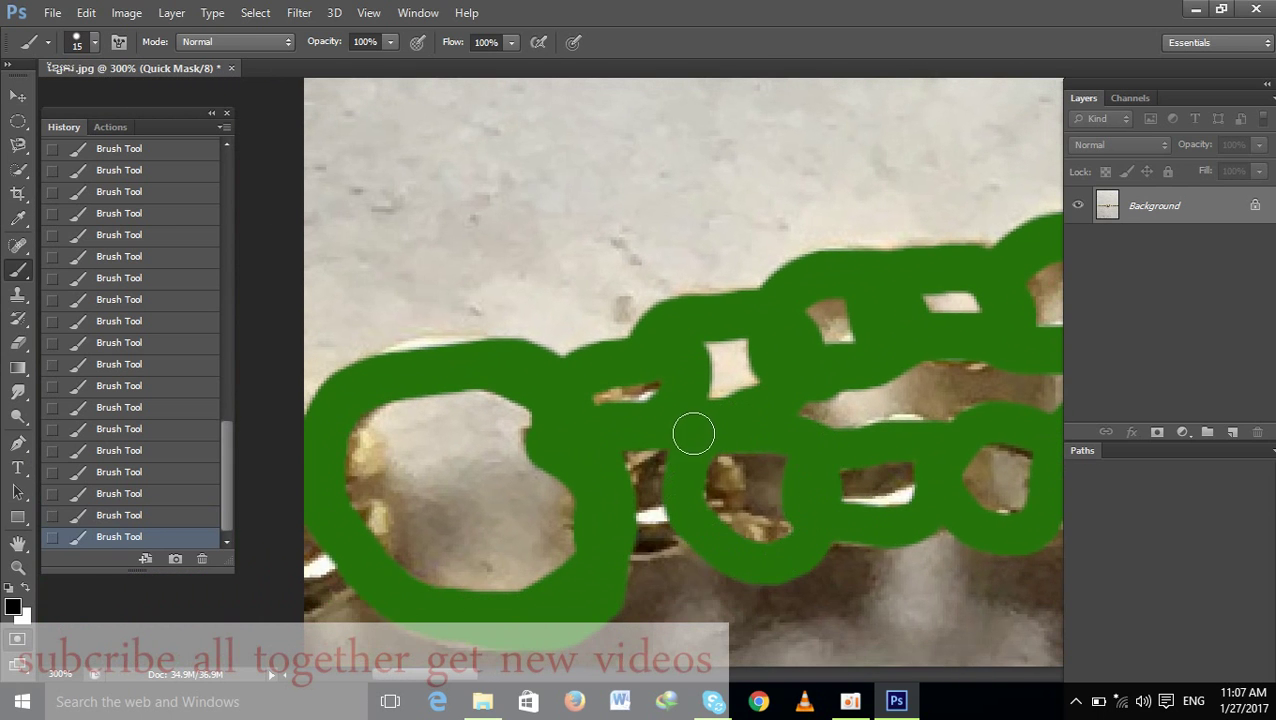
{"action": "left_click_drag", "start_coordinate": [682, 508], "coordinate": [593, 458]}
{"action": "mouse_move", "coordinate": [667, 435]}
{"action": "left_mouse_down"}
{"action": "mouse_move", "coordinate": [501, 421]}
{"action": "mouse_move", "coordinate": [367, 444]}
{"action": "mouse_move", "coordinate": [288, 422]}
{"action": "mouse_move", "coordinate": [741, 422]}
{"action": "mouse_move", "coordinate": [640, 400]}
{"action": "mouse_move", "coordinate": [706, 399]}
{"action": "mouse_move", "coordinate": [587, 405]}
{"action": "mouse_move", "coordinate": [482, 467]}
{"action": "left_mouse_up"}
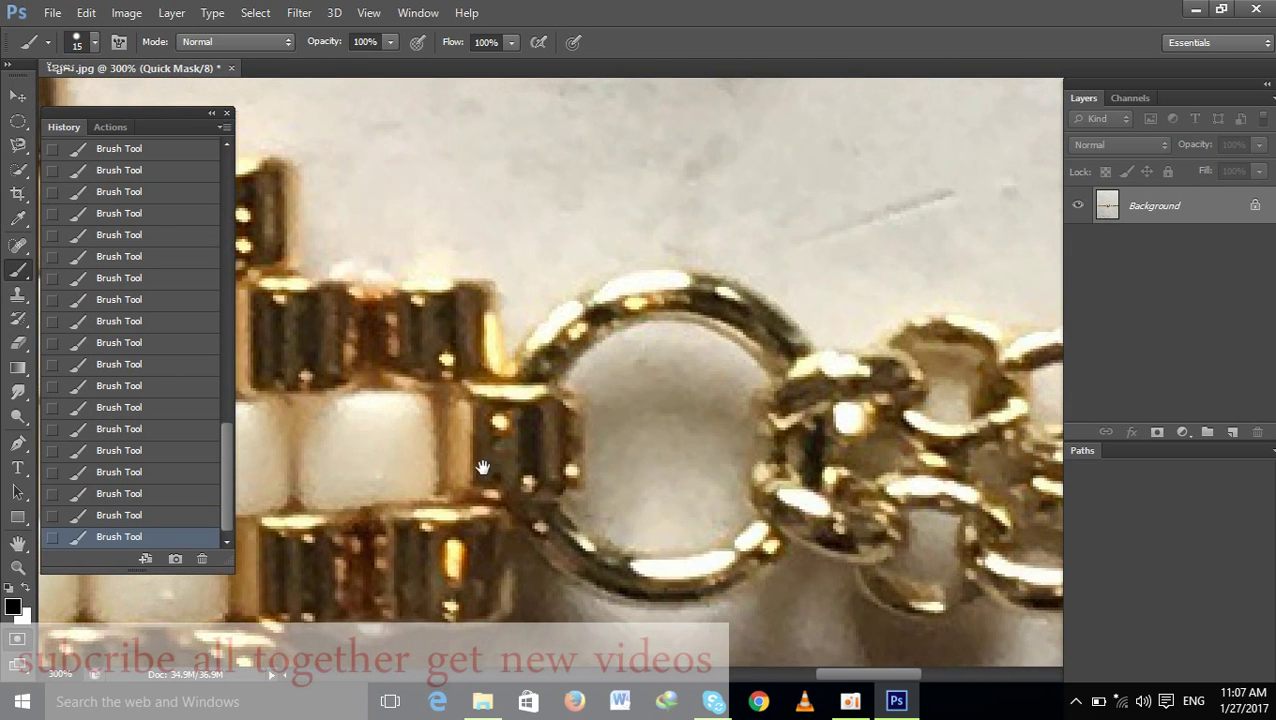
Redo the mask around the large round clasp ring with a 20 px brush, then the third ring
{"action": "left_click_drag", "start_coordinate": [537, 360], "coordinate": [660, 304]}
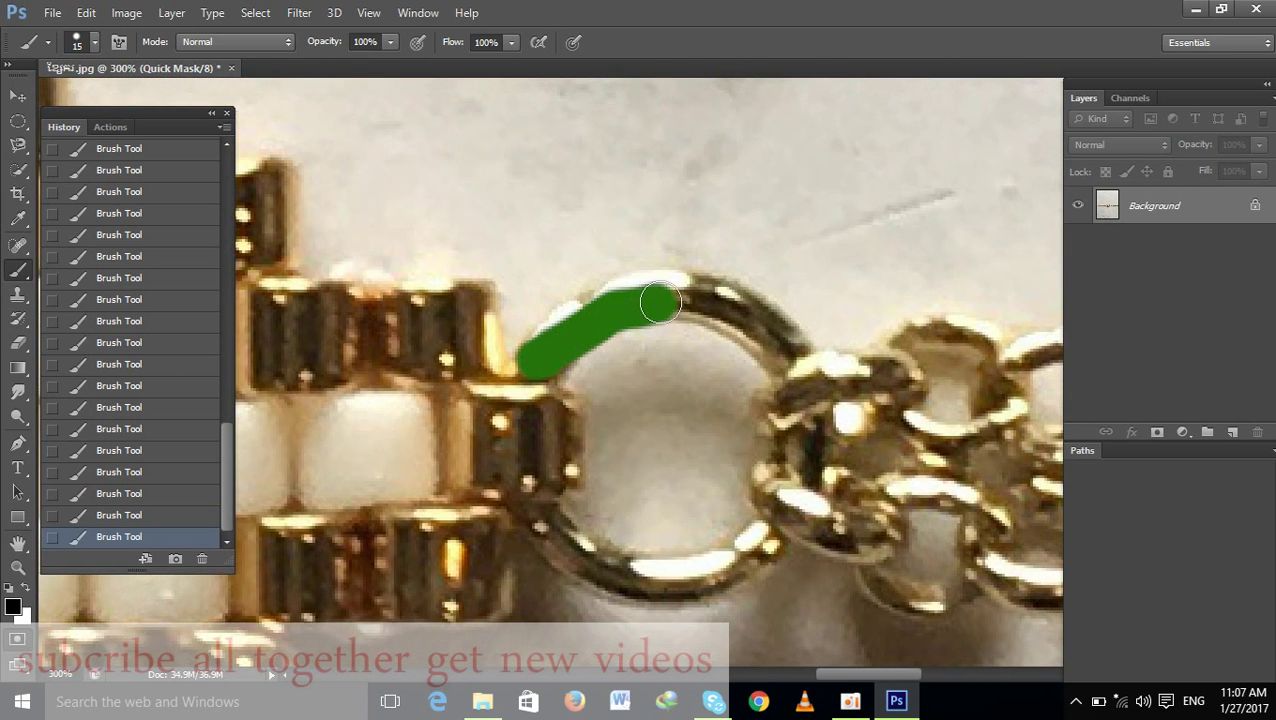
{"action": "key", "text": "ctrl+z"}
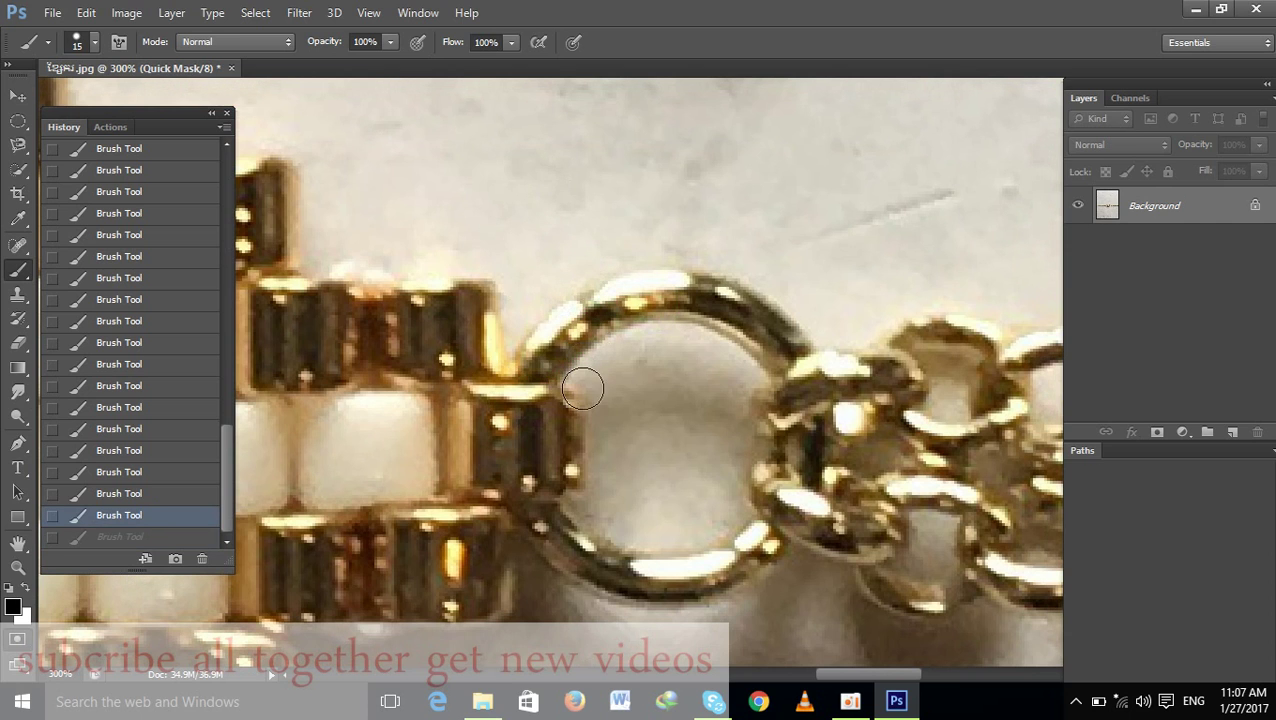
{"action": "right_click", "coordinate": [541, 355], "text": "alt"}
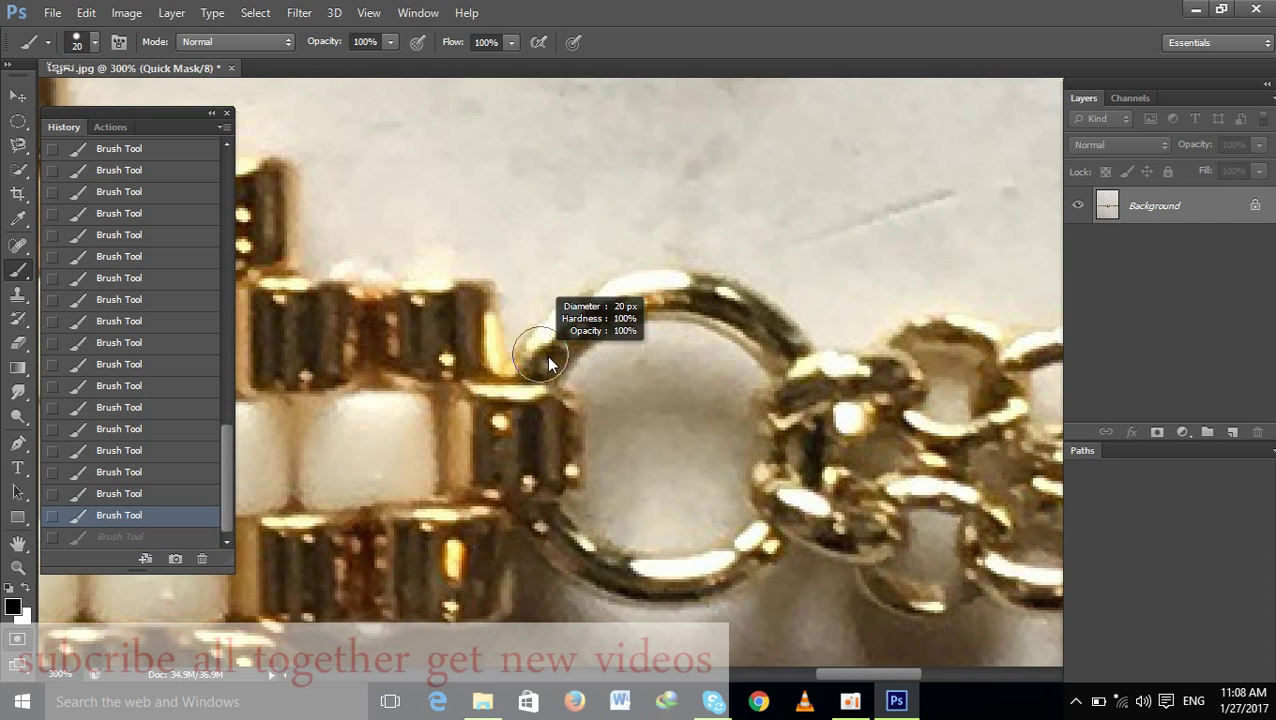
{"action": "mouse_move", "coordinate": [541, 356]}
{"action": "left_mouse_down"}
{"action": "mouse_move", "coordinate": [665, 302]}
{"action": "mouse_move", "coordinate": [732, 308]}
{"action": "mouse_move", "coordinate": [783, 370]}
{"action": "mouse_move", "coordinate": [800, 461]}
{"action": "mouse_move", "coordinate": [768, 540]}
{"action": "mouse_move", "coordinate": [718, 570]}
{"action": "mouse_move", "coordinate": [604, 558]}
{"action": "mouse_move", "coordinate": [527, 484]}
{"action": "mouse_move", "coordinate": [550, 320]}
{"action": "left_mouse_up"}
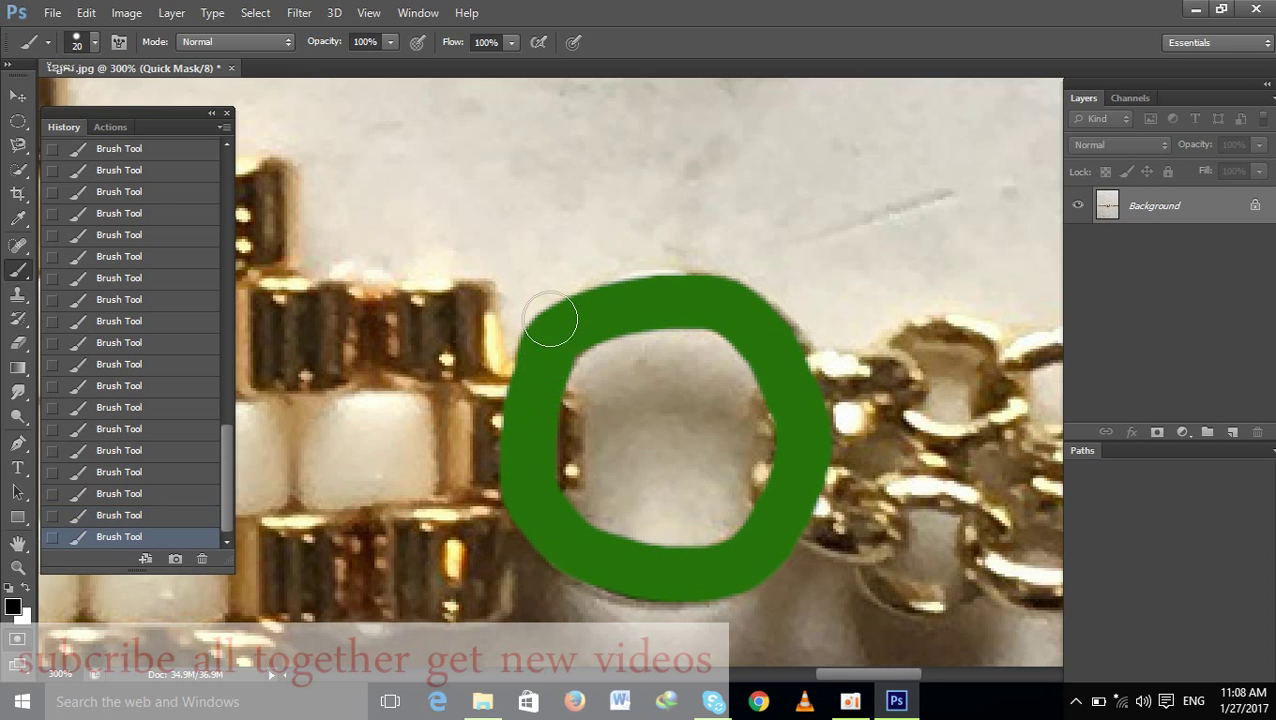
{"action": "mouse_move", "coordinate": [778, 378]}
{"action": "left_mouse_down"}
{"action": "mouse_move", "coordinate": [650, 412]}
{"action": "mouse_move", "coordinate": [698, 356]}
{"action": "mouse_move", "coordinate": [730, 400]}
{"action": "left_mouse_up"}
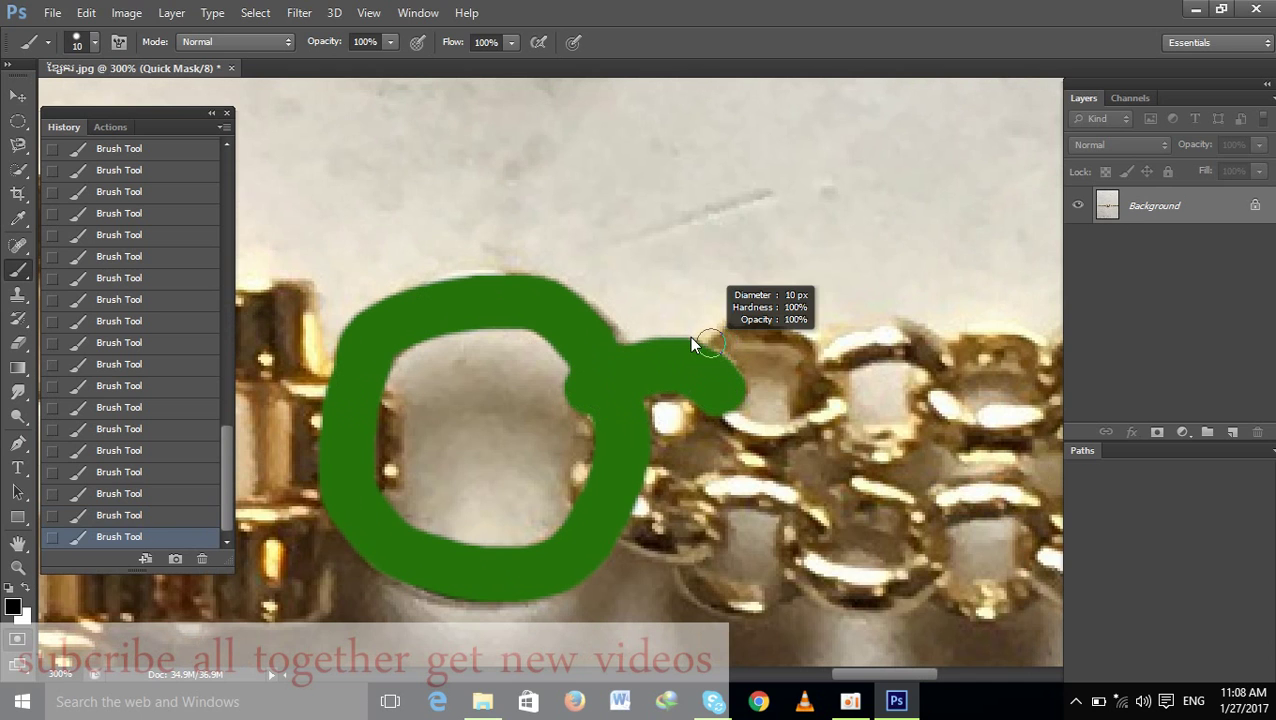
{"action": "mouse_move", "coordinate": [690, 336]}
{"action": "left_mouse_down"}
{"action": "mouse_move", "coordinate": [725, 318]}
{"action": "mouse_move", "coordinate": [781, 327]}
{"action": "mouse_move", "coordinate": [845, 410]}
{"action": "mouse_move", "coordinate": [700, 425]}
{"action": "mouse_move", "coordinate": [695, 409]}
{"action": "left_mouse_up"}
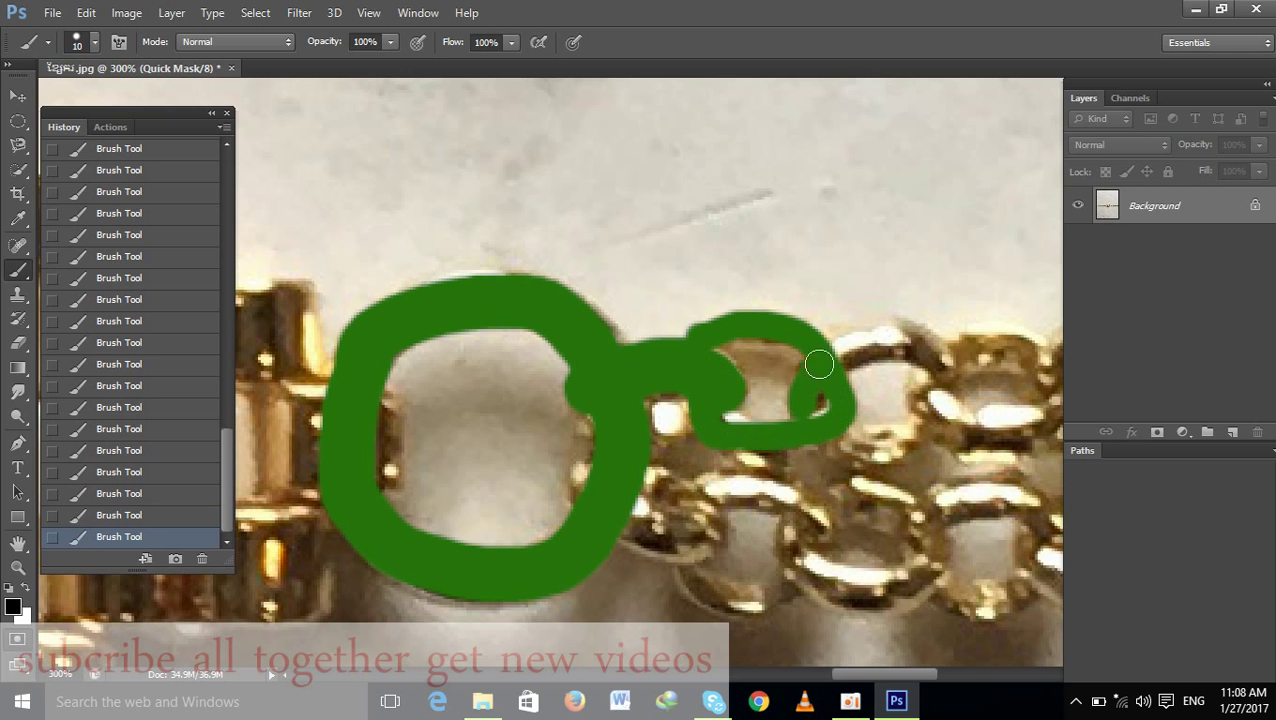
{"action": "mouse_move", "coordinate": [819, 365]}
{"action": "left_mouse_down"}
{"action": "mouse_move", "coordinate": [926, 347]}
{"action": "mouse_move", "coordinate": [955, 420]}
{"action": "mouse_move", "coordinate": [812, 423]}
{"action": "left_mouse_up"}
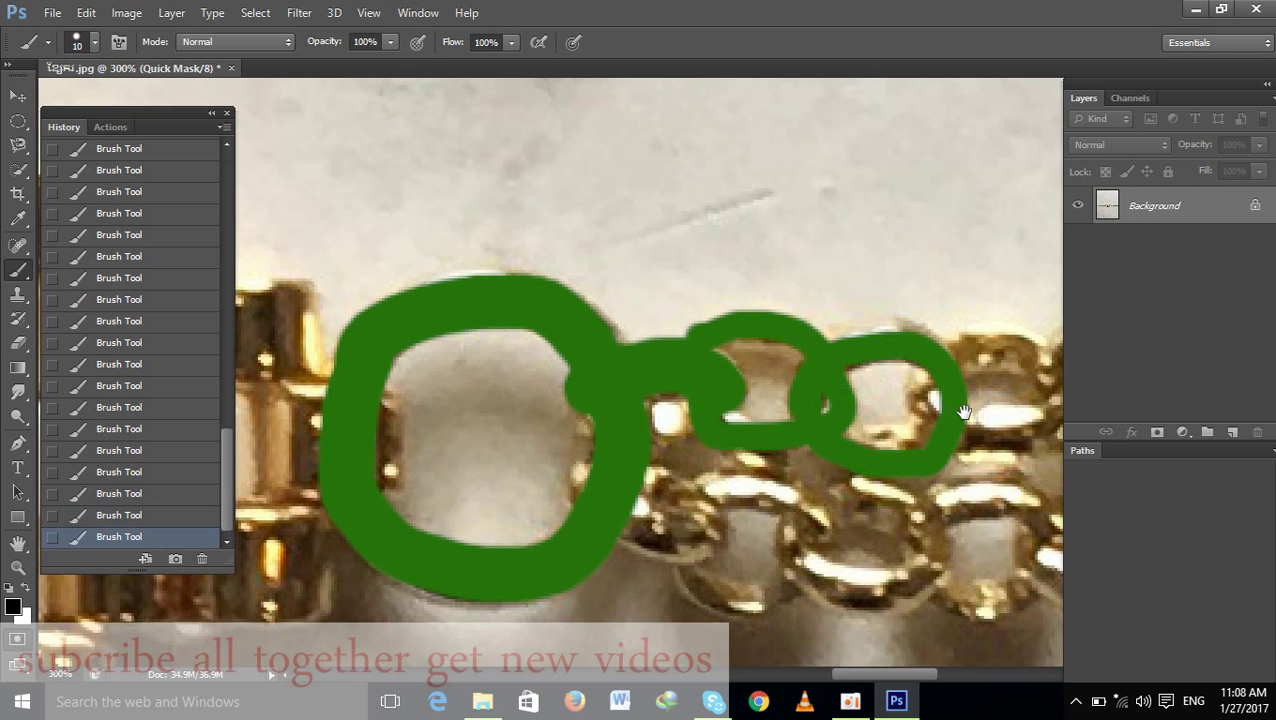
Mask the next upper-row links, undoing strokes painted inside the rings
{"action": "left_click_drag", "start_coordinate": [963, 411], "coordinate": [634, 380]}
{"action": "left_click_drag", "start_coordinate": [601, 326], "coordinate": [700, 314]}
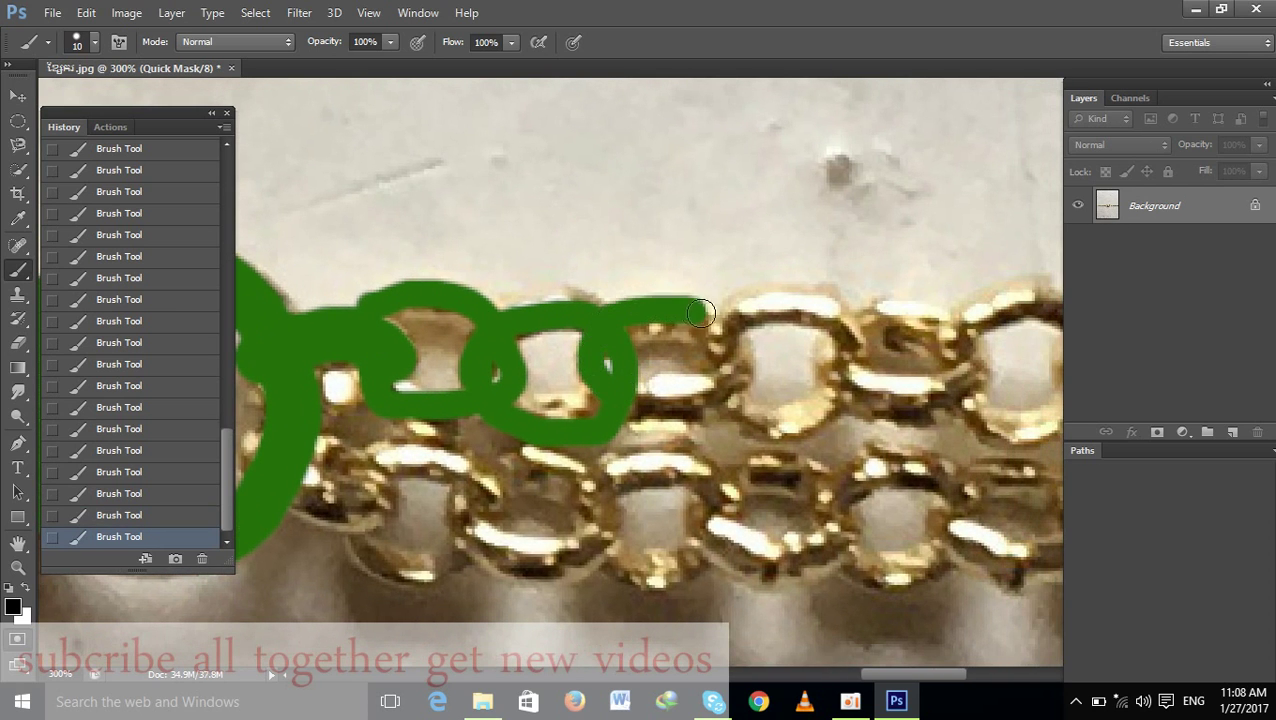
{"action": "left_click_drag", "start_coordinate": [743, 367], "coordinate": [626, 392]}
{"action": "mouse_move", "coordinate": [703, 332]}
{"action": "left_mouse_down"}
{"action": "mouse_move", "coordinate": [565, 410]}
{"action": "mouse_move", "coordinate": [668, 387]}
{"action": "mouse_move", "coordinate": [708, 470]}
{"action": "mouse_move", "coordinate": [604, 489]}
{"action": "left_mouse_up"}
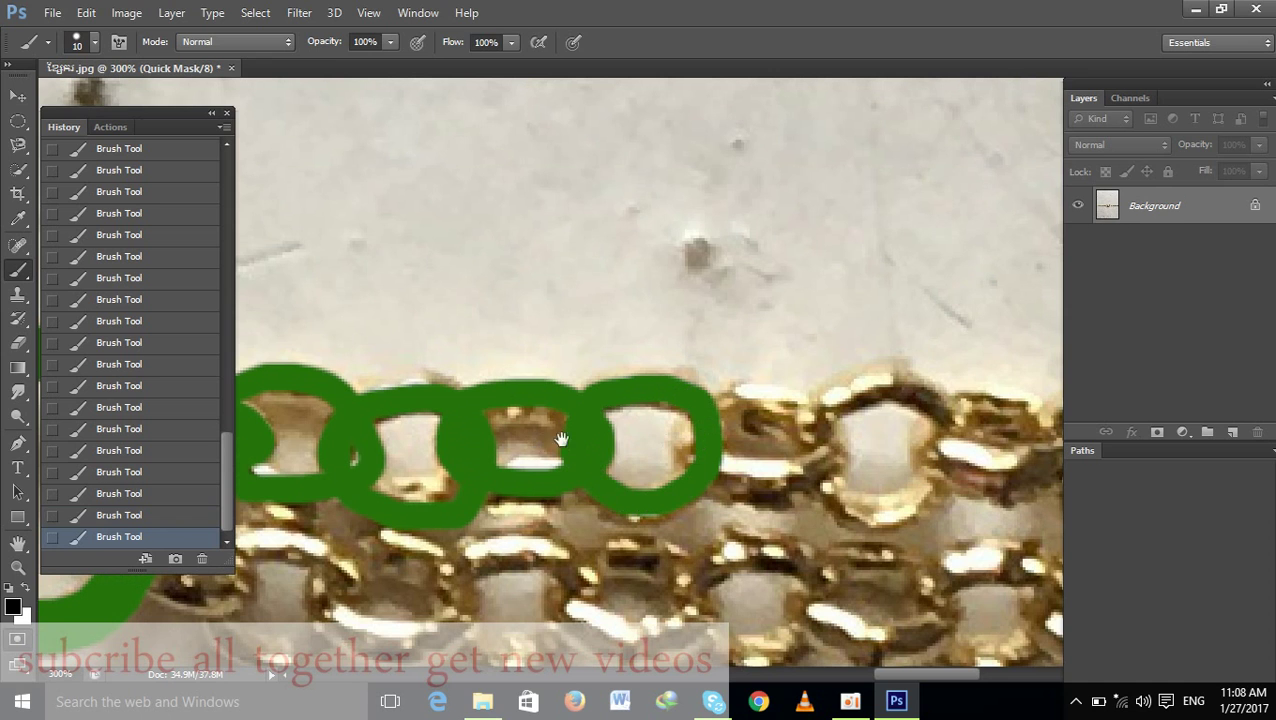
{"action": "left_click_drag", "start_coordinate": [520, 458], "coordinate": [684, 432]}
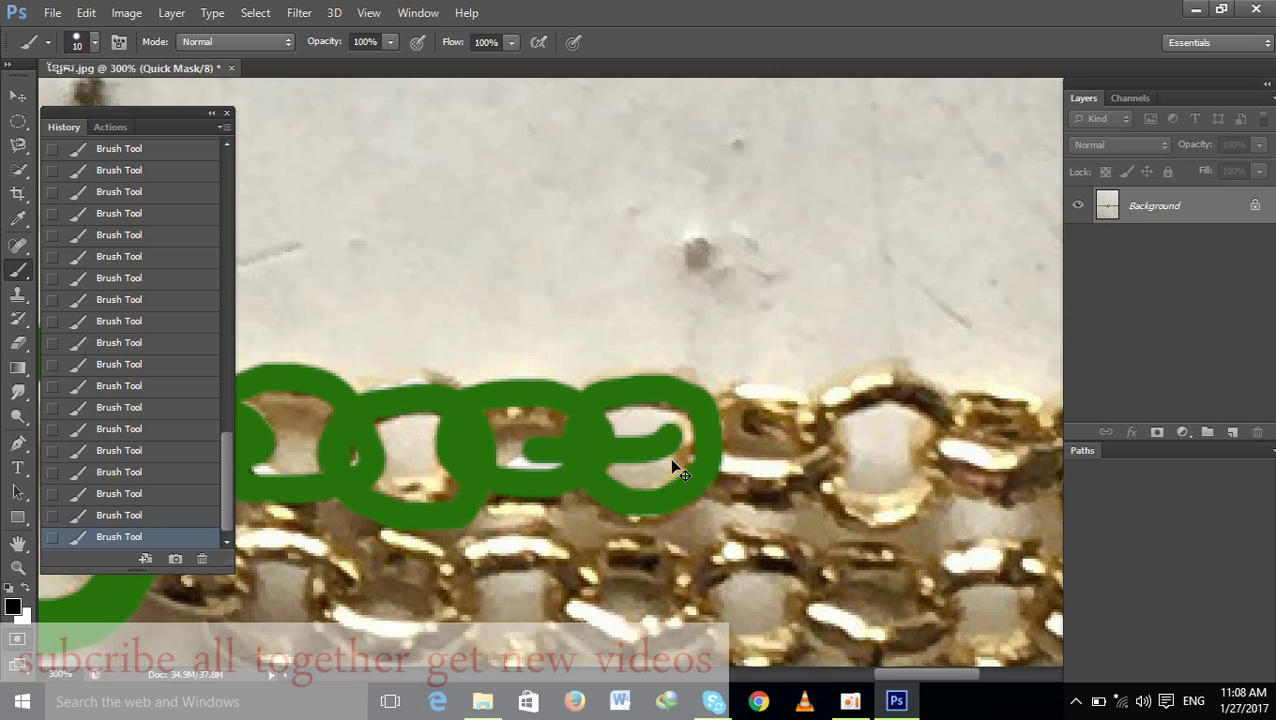
{"action": "key", "text": "ctrl+z"}
{"action": "left_click_drag", "start_coordinate": [672, 456], "coordinate": [603, 480]}
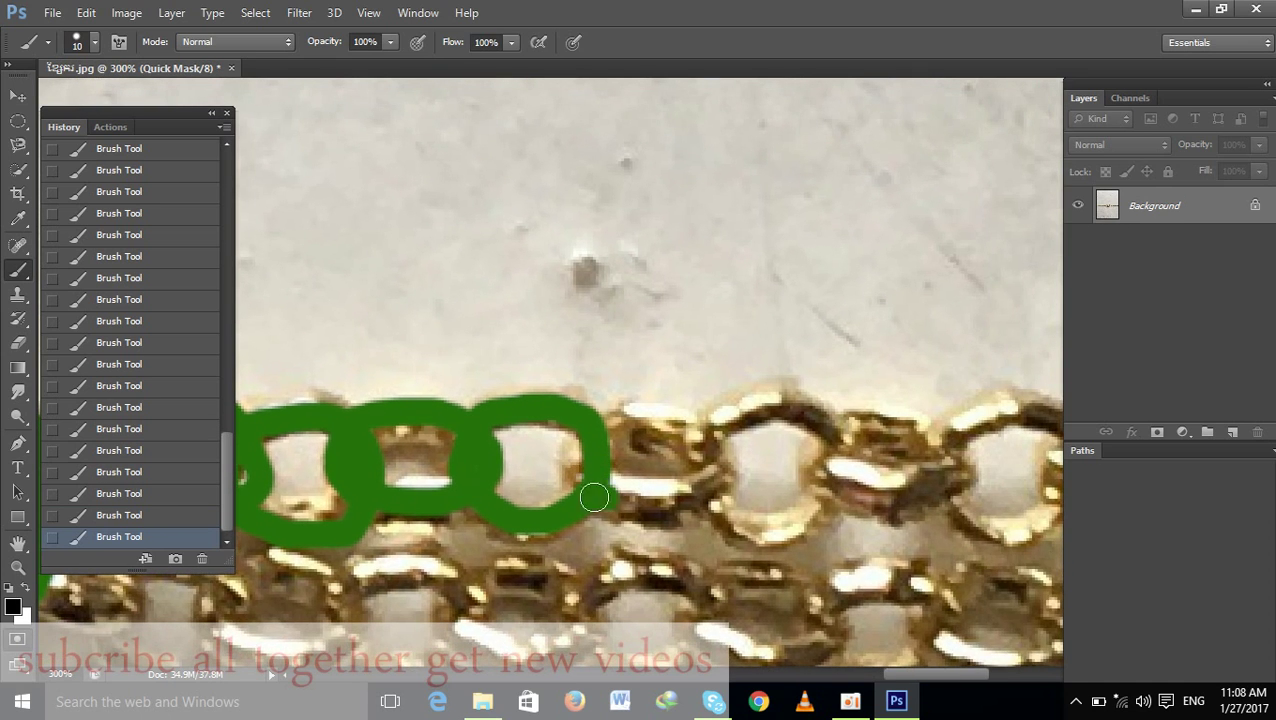
{"action": "left_click_drag", "start_coordinate": [590, 426], "coordinate": [677, 430]}
{"action": "left_click_drag", "start_coordinate": [714, 484], "coordinate": [587, 484]}
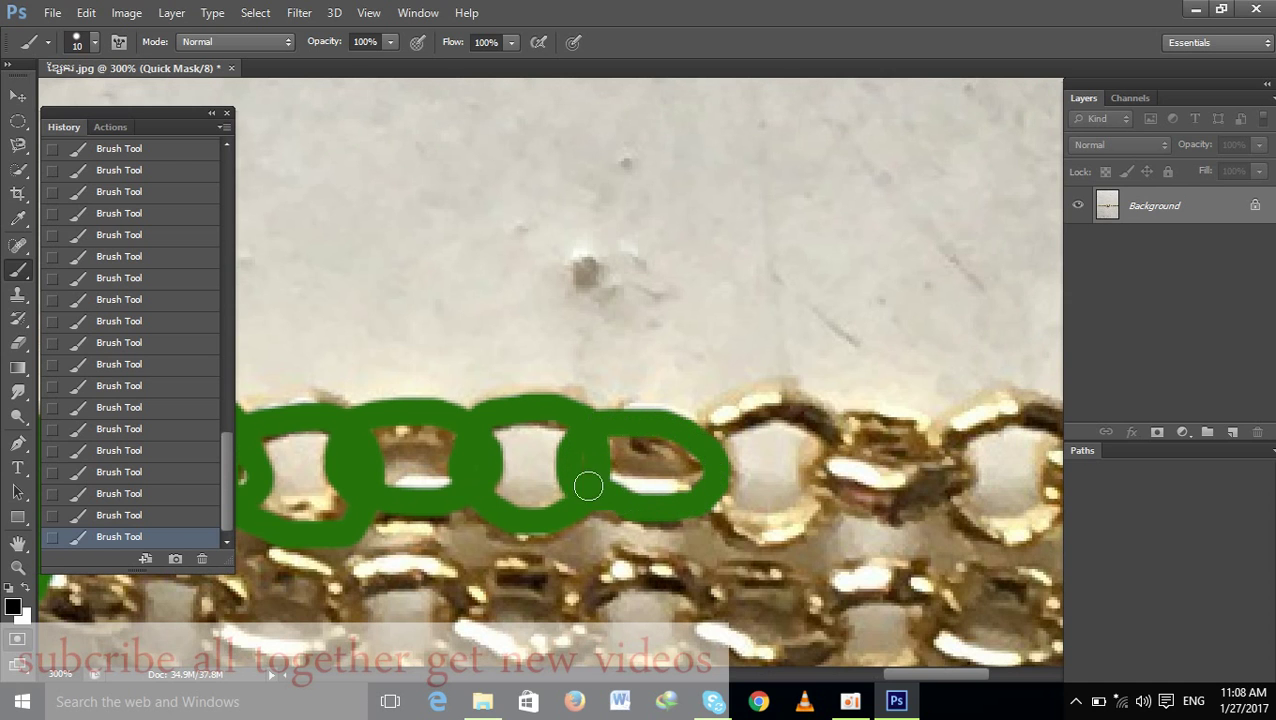
{"action": "mouse_move", "coordinate": [703, 455]}
{"action": "left_mouse_down"}
{"action": "mouse_move", "coordinate": [735, 416]}
{"action": "mouse_move", "coordinate": [830, 418]}
{"action": "mouse_move", "coordinate": [832, 498]}
{"action": "mouse_move", "coordinate": [736, 520]}
{"action": "left_mouse_up"}
Loop the mask around the following rings with a 6 px brush, undoing a stray diagonal stroke
{"action": "left_click_drag", "start_coordinate": [810, 437], "coordinate": [467, 507]}
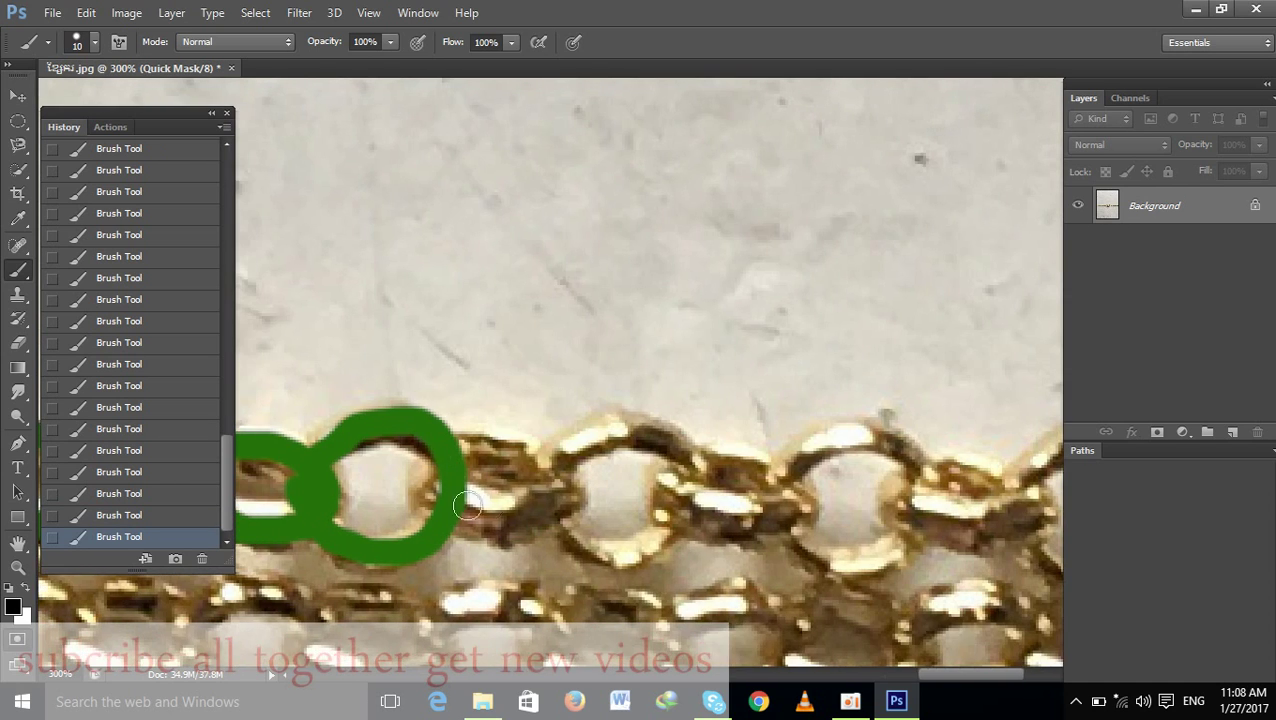
{"action": "left_click_drag", "start_coordinate": [433, 464], "coordinate": [592, 436]}
{"action": "mouse_move", "coordinate": [669, 441]}
{"action": "left_mouse_down"}
{"action": "mouse_move", "coordinate": [689, 515]}
{"action": "mouse_move", "coordinate": [573, 549]}
{"action": "left_mouse_up"}
{"action": "left_click_drag", "start_coordinate": [540, 487], "coordinate": [383, 431]}
{"action": "mouse_move", "coordinate": [520, 440]}
{"action": "left_mouse_down"}
{"action": "mouse_move", "coordinate": [628, 420]}
{"action": "mouse_move", "coordinate": [514, 430]}
{"action": "left_mouse_up"}
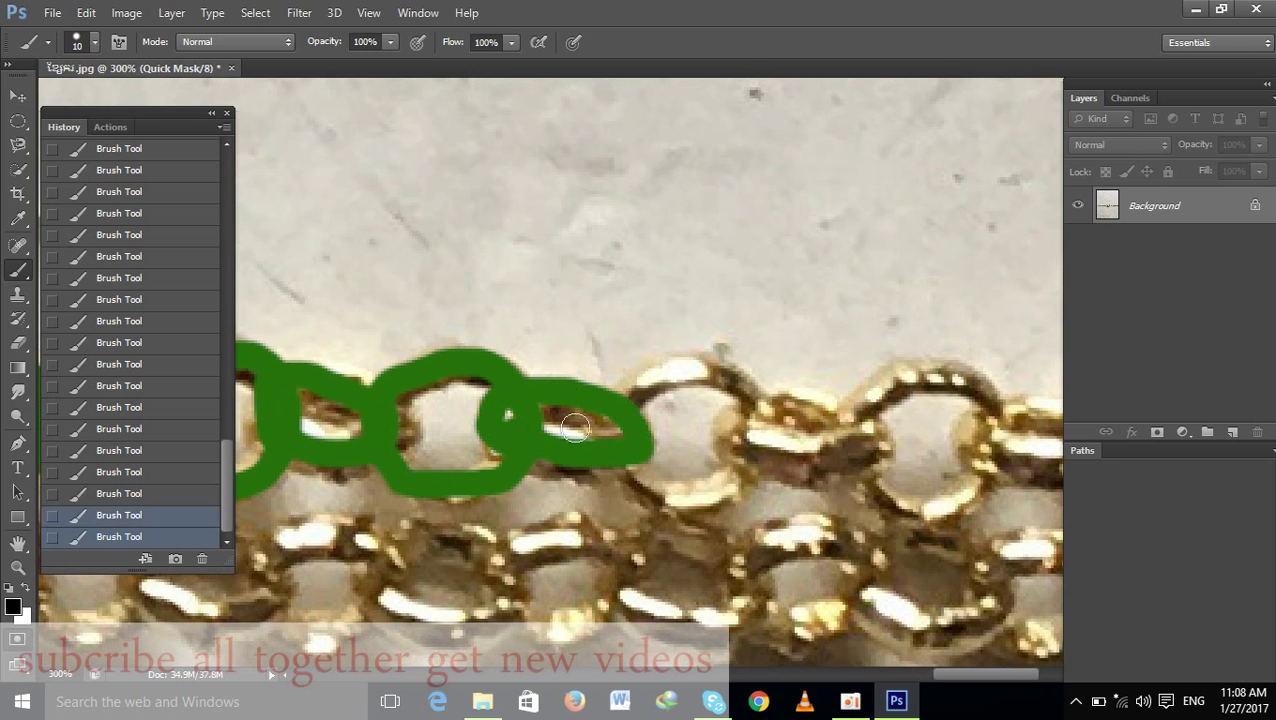
{"action": "mouse_move", "coordinate": [628, 425]}
{"action": "left_mouse_down"}
{"action": "mouse_move", "coordinate": [710, 378]}
{"action": "mouse_move", "coordinate": [778, 428]}
{"action": "mouse_move", "coordinate": [695, 494]}
{"action": "left_mouse_up"}
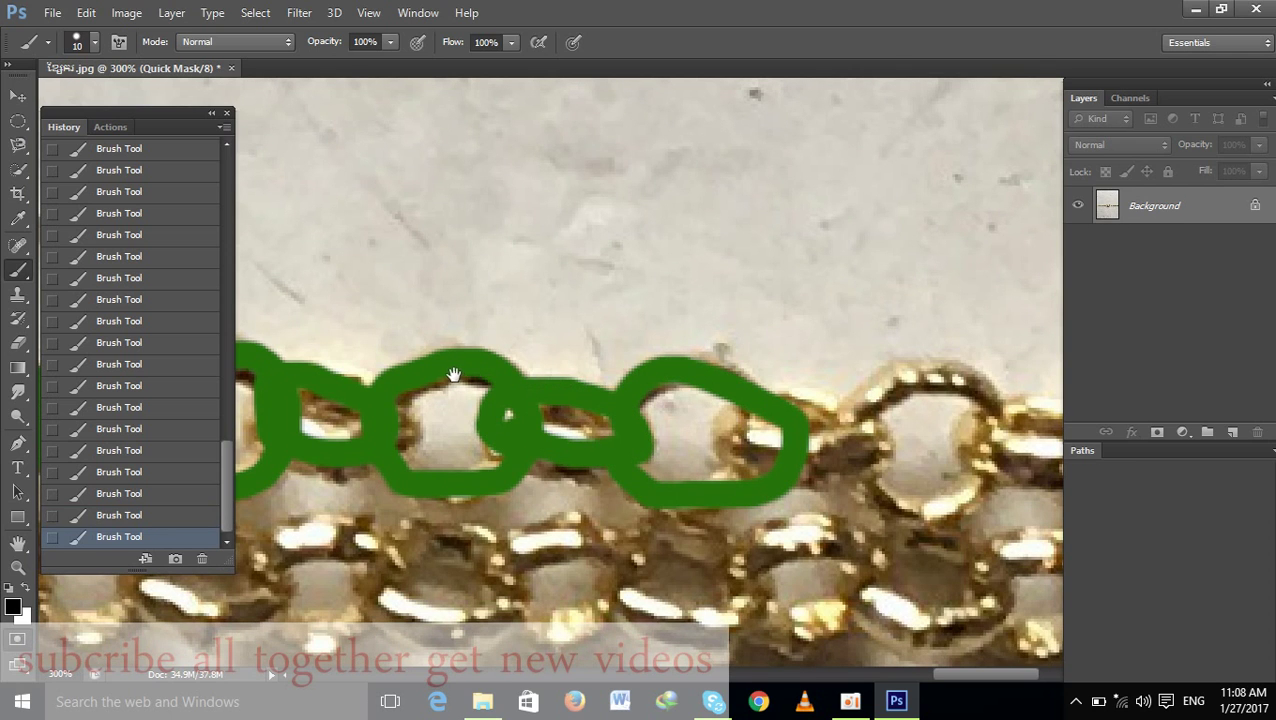
{"action": "left_click_drag", "start_coordinate": [665, 388], "coordinate": [726, 417]}
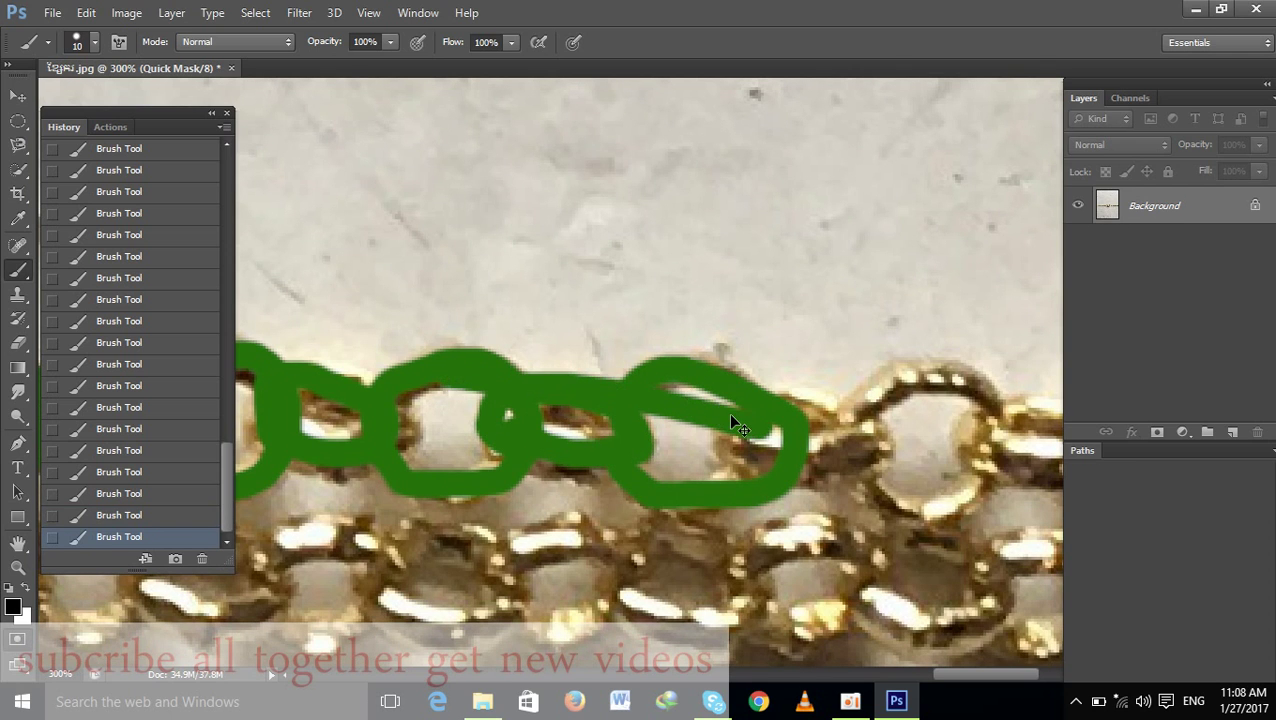
{"action": "key", "text": "ctrl+z"}
{"action": "mouse_move", "coordinate": [776, 458]}
{"action": "left_mouse_down"}
{"action": "mouse_move", "coordinate": [516, 416]}
{"action": "mouse_move", "coordinate": [607, 401]}
{"action": "mouse_move", "coordinate": [515, 396]}
{"action": "left_mouse_up"}
Resize the brush to about 14 px and mask the next link
{"action": "right_click", "coordinate": [509, 415], "text": "alt"}
{"action": "right_click", "coordinate": [570, 392], "text": "alt"}
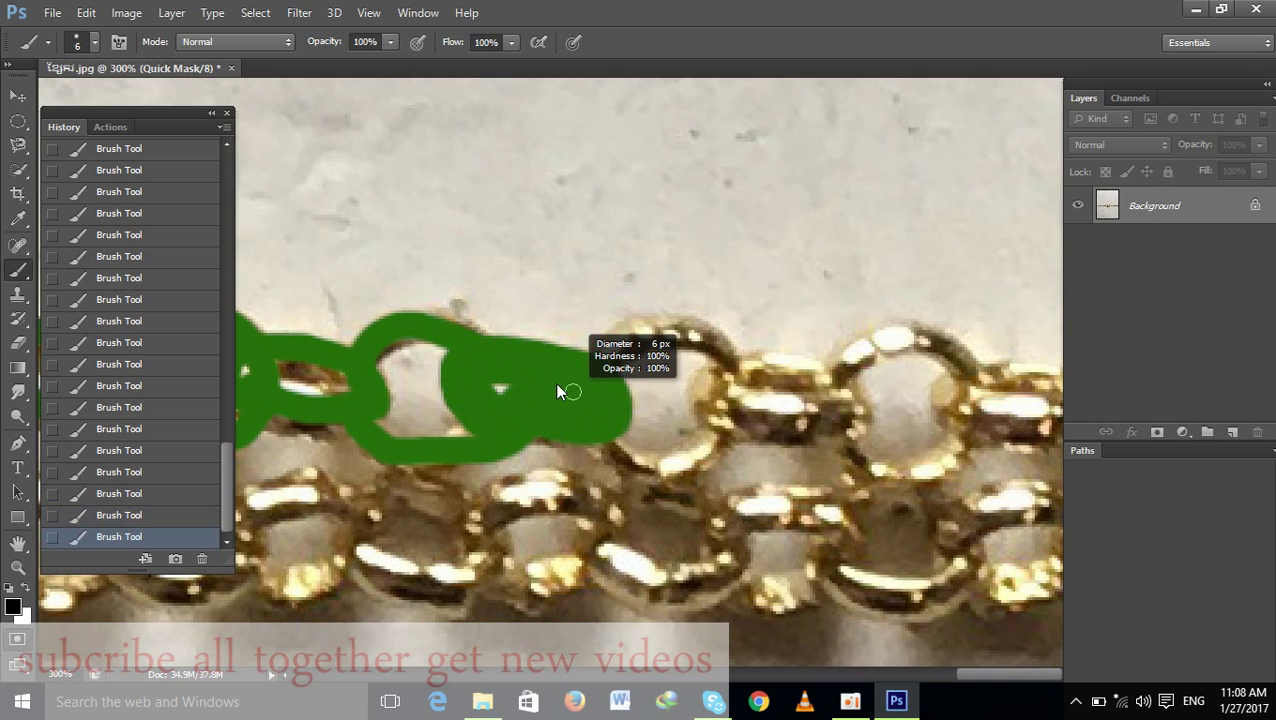
{"action": "right_click", "coordinate": [564, 373], "text": "alt"}
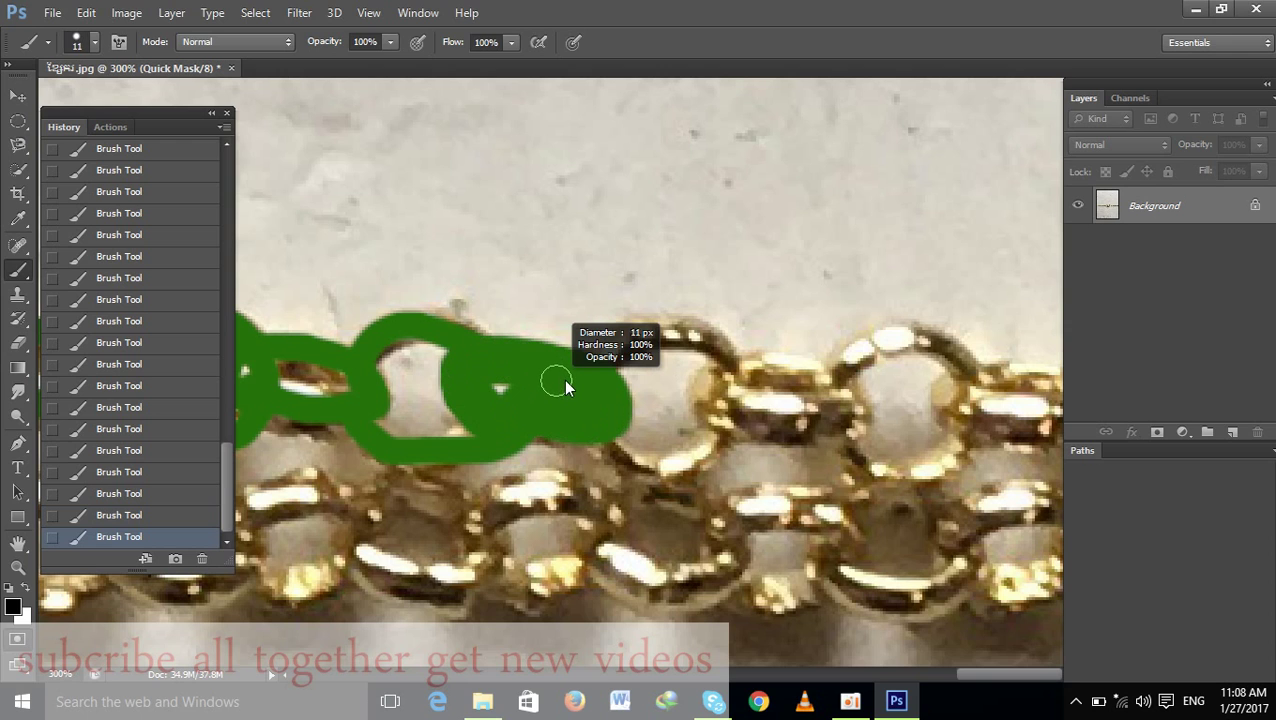
{"action": "right_click", "coordinate": [604, 356]}
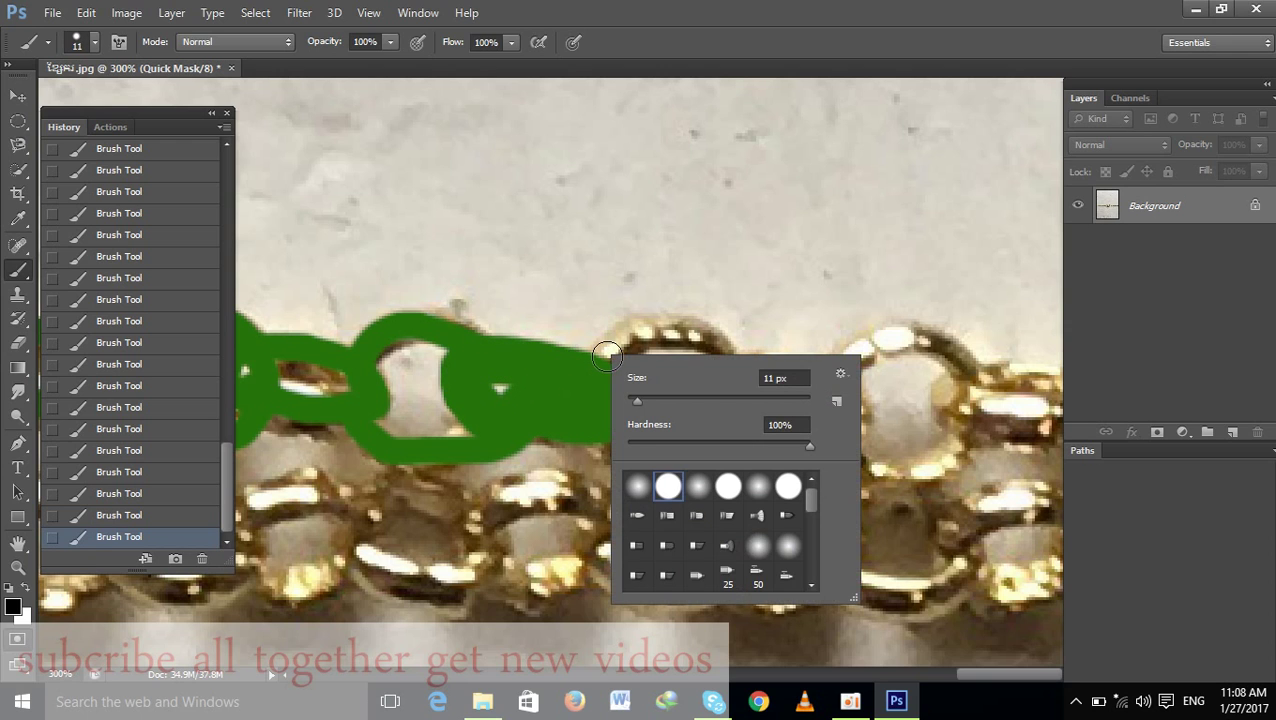
{"action": "key", "text": "Escape"}
{"action": "right_click", "coordinate": [603, 362], "text": "alt"}
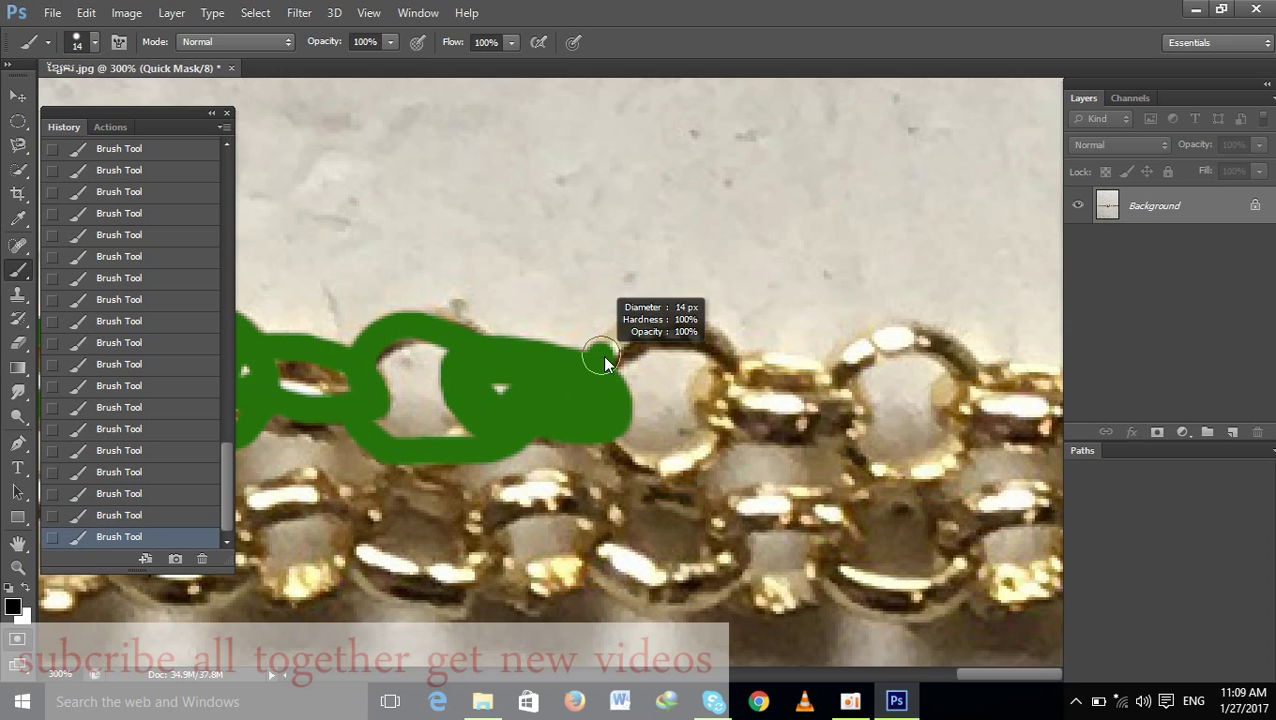
{"action": "mouse_move", "coordinate": [603, 356]}
{"action": "left_mouse_down"}
{"action": "mouse_move", "coordinate": [698, 330]}
{"action": "mouse_move", "coordinate": [735, 390]}
{"action": "mouse_move", "coordinate": [662, 470]}
{"action": "mouse_move", "coordinate": [620, 430]}
{"action": "left_mouse_up"}
Mask loops around the next several chain links
{"action": "scroll", "coordinate": [600, 440], "scroll_direction": "right", "scroll_amount": 5}
{"action": "scroll", "coordinate": [529, 412], "scroll_direction": "right", "scroll_amount": 1}
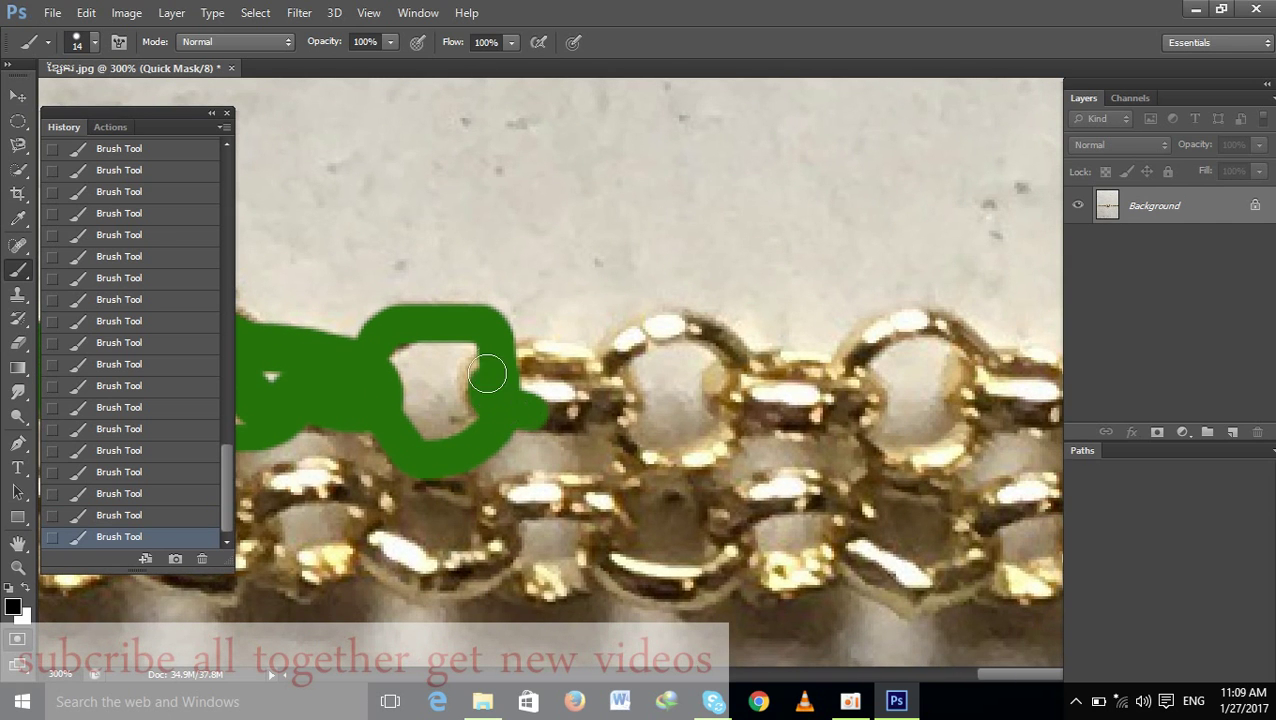
{"action": "mouse_move", "coordinate": [487, 374]}
{"action": "left_mouse_down"}
{"action": "mouse_move", "coordinate": [585, 355]}
{"action": "mouse_move", "coordinate": [565, 411]}
{"action": "mouse_move", "coordinate": [515, 403]}
{"action": "mouse_move", "coordinate": [604, 365]}
{"action": "mouse_move", "coordinate": [621, 461]}
{"action": "mouse_move", "coordinate": [518, 459]}
{"action": "mouse_move", "coordinate": [512, 440]}
{"action": "left_mouse_up"}
{"action": "mouse_move", "coordinate": [655, 413]}
{"action": "left_mouse_down"}
{"action": "mouse_move", "coordinate": [496, 440]}
{"action": "mouse_move", "coordinate": [580, 415]}
{"action": "mouse_move", "coordinate": [610, 460]}
{"action": "mouse_move", "coordinate": [497, 446]}
{"action": "left_mouse_up"}
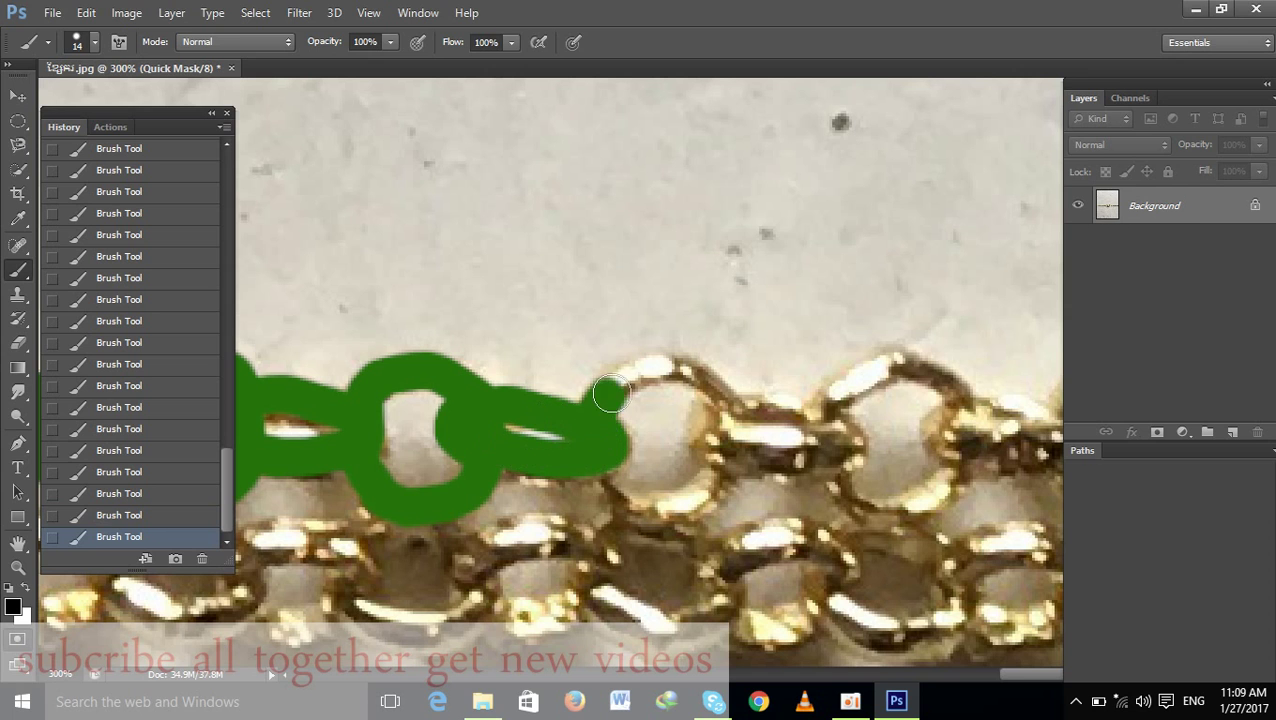
{"action": "mouse_move", "coordinate": [612, 396]}
{"action": "left_mouse_down"}
{"action": "mouse_move", "coordinate": [712, 391]}
{"action": "mouse_move", "coordinate": [707, 497]}
{"action": "mouse_move", "coordinate": [584, 456]}
{"action": "mouse_move", "coordinate": [483, 466]}
{"action": "mouse_move", "coordinate": [547, 427]}
{"action": "mouse_move", "coordinate": [661, 441]}
{"action": "mouse_move", "coordinate": [549, 455]}
{"action": "left_mouse_up"}
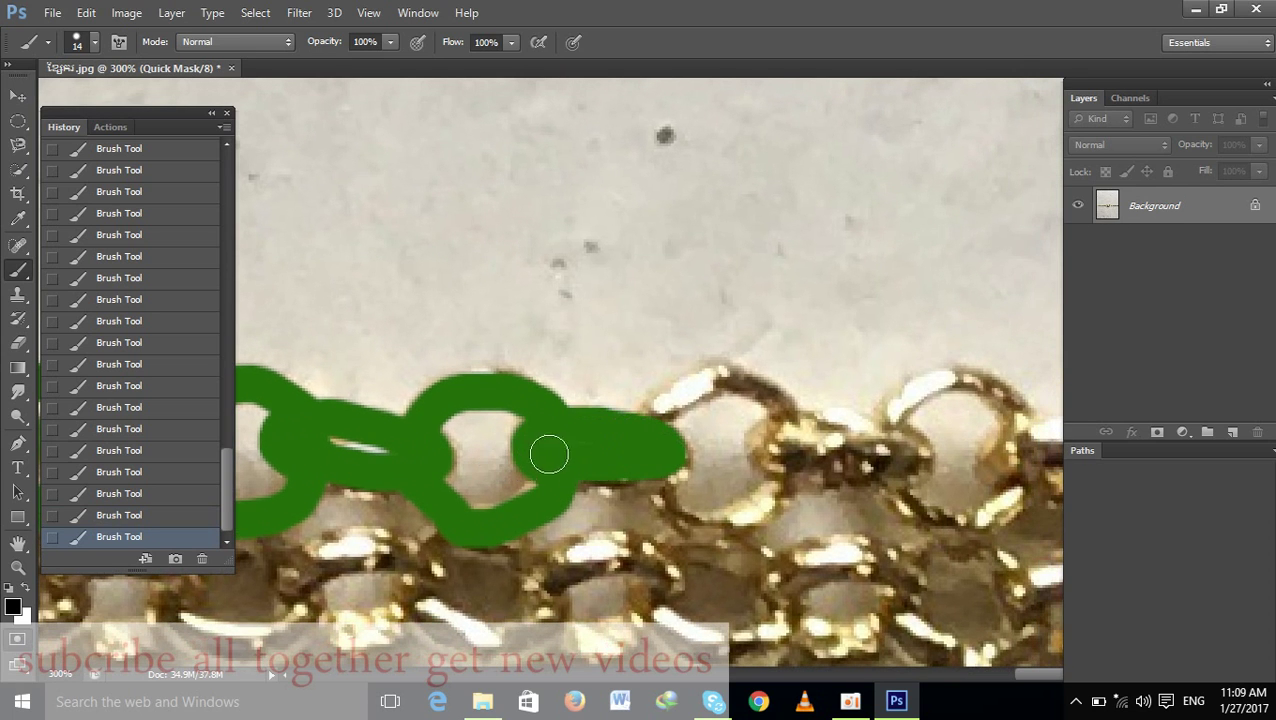
{"action": "mouse_move", "coordinate": [641, 431]}
{"action": "left_mouse_down"}
{"action": "mouse_move", "coordinate": [770, 390]}
{"action": "mouse_move", "coordinate": [795, 495]}
{"action": "mouse_move", "coordinate": [640, 500]}
{"action": "mouse_move", "coordinate": [662, 478]}
{"action": "mouse_move", "coordinate": [490, 447]}
{"action": "mouse_move", "coordinate": [675, 440]}
{"action": "mouse_move", "coordinate": [557, 457]}
{"action": "mouse_move", "coordinate": [683, 378]}
{"action": "mouse_move", "coordinate": [806, 400]}
{"action": "mouse_move", "coordinate": [732, 510]}
{"action": "mouse_move", "coordinate": [637, 484]}
{"action": "left_mouse_up"}
{"action": "mouse_move", "coordinate": [752, 450]}
{"action": "left_mouse_down"}
{"action": "mouse_move", "coordinate": [441, 447]}
{"action": "mouse_move", "coordinate": [557, 430]}
{"action": "mouse_move", "coordinate": [532, 503]}
{"action": "mouse_move", "coordinate": [590, 407]}
{"action": "mouse_move", "coordinate": [720, 441]}
{"action": "mouse_move", "coordinate": [632, 535]}
{"action": "mouse_move", "coordinate": [590, 505]}
{"action": "left_mouse_up"}
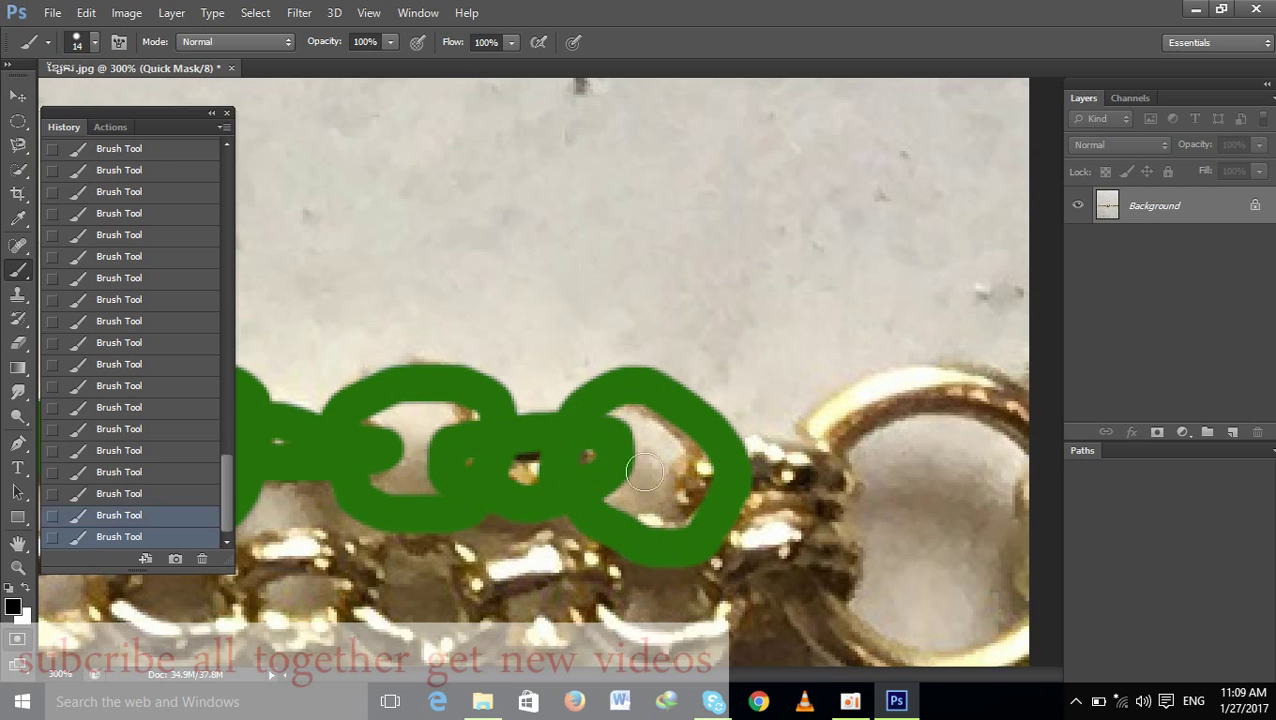
Mask around the large gold ring on the right side with a 16 px brush
{"action": "mouse_move", "coordinate": [644, 472]}
{"action": "left_mouse_down"}
{"action": "mouse_move", "coordinate": [428, 431]}
{"action": "mouse_move", "coordinate": [368, 440]}
{"action": "mouse_move", "coordinate": [490, 388]}
{"action": "mouse_move", "coordinate": [520, 424]}
{"action": "left_mouse_up"}
{"action": "left_click_drag", "start_coordinate": [536, 498], "coordinate": [410, 492]}
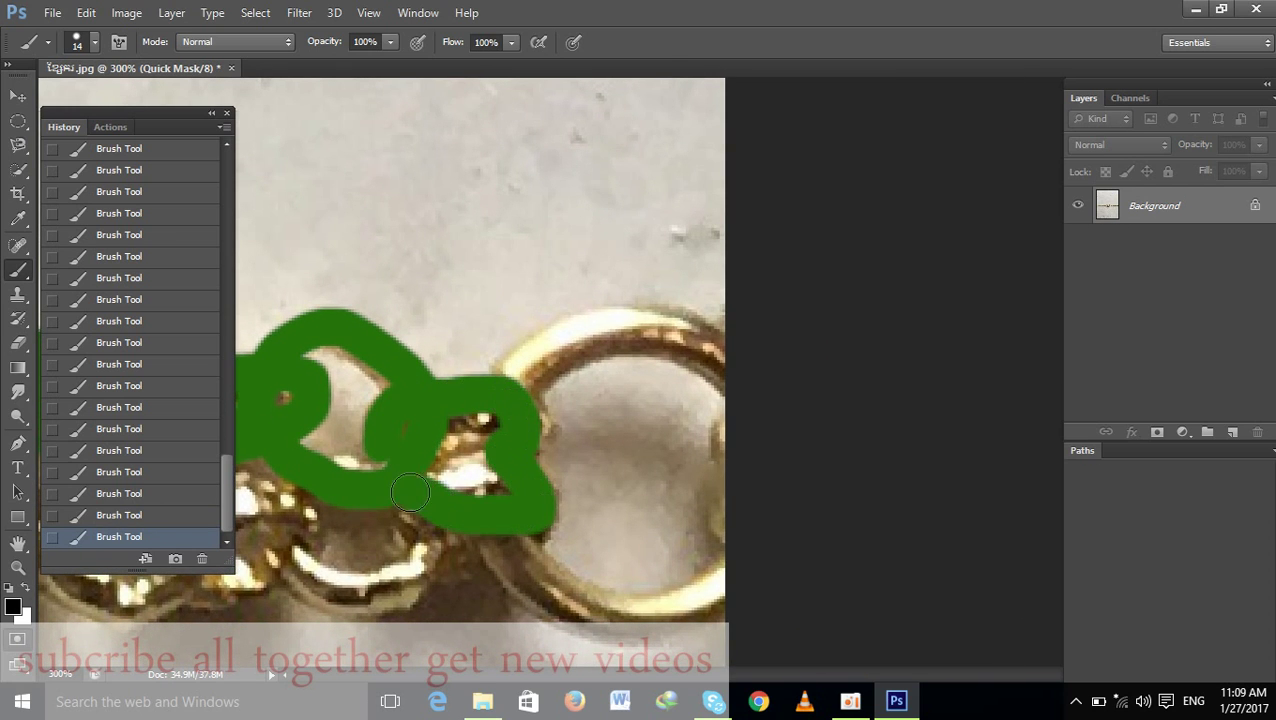
{"action": "left_click_drag", "start_coordinate": [490, 435], "coordinate": [440, 482]}
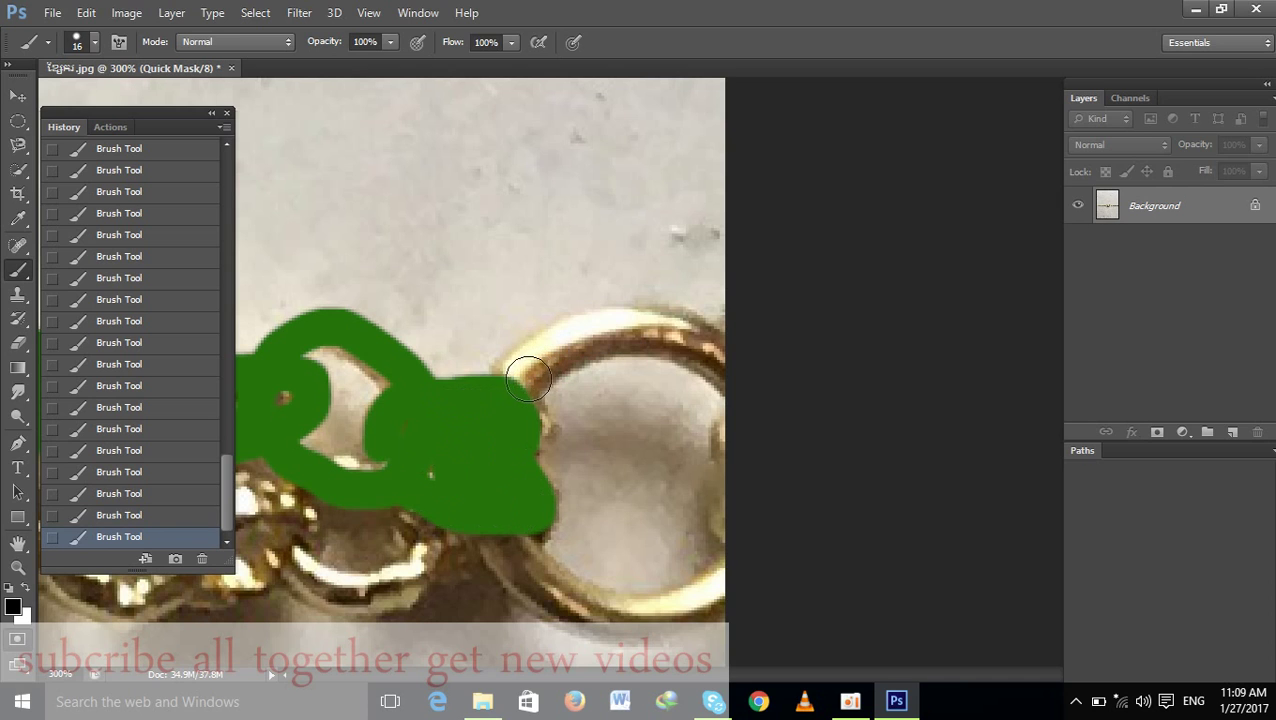
{"action": "mouse_move", "coordinate": [505, 382]}
{"action": "left_mouse_down"}
{"action": "mouse_move", "coordinate": [632, 336]}
{"action": "mouse_move", "coordinate": [678, 338]}
{"action": "left_mouse_up"}
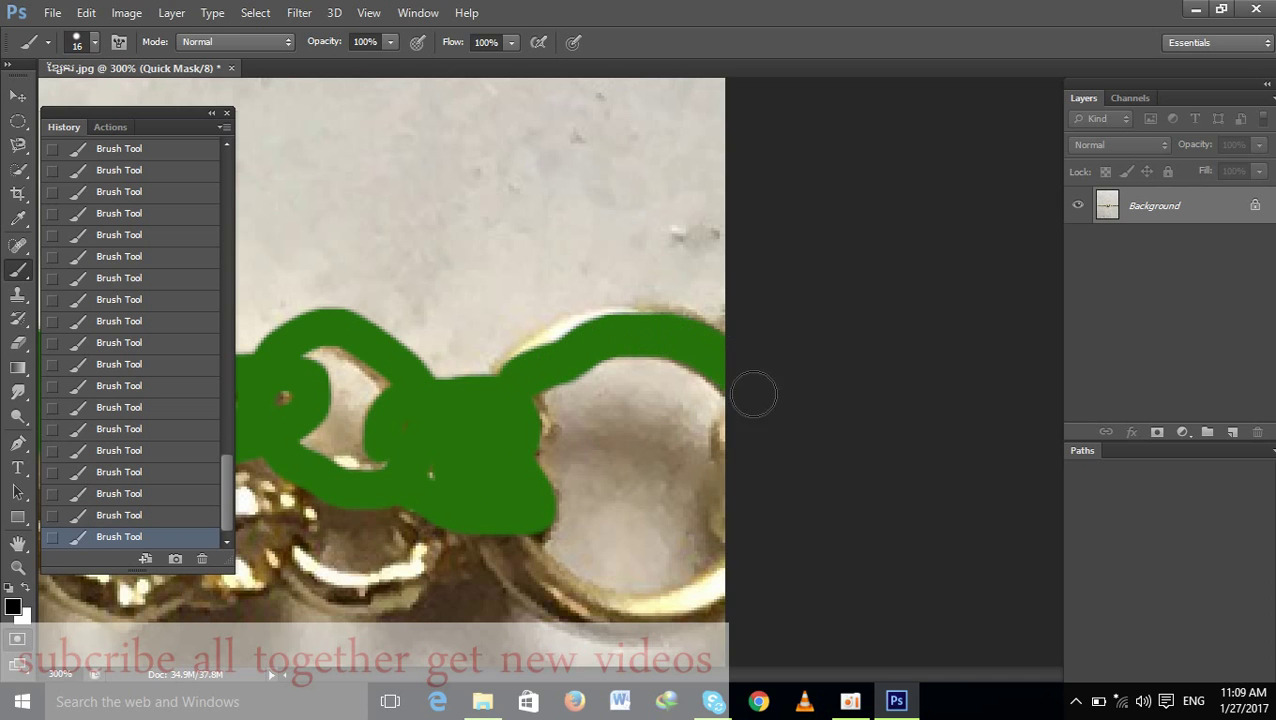
{"action": "mouse_move", "coordinate": [733, 591]}
{"action": "left_mouse_down"}
{"action": "mouse_move", "coordinate": [575, 600]}
{"action": "mouse_move", "coordinate": [487, 517]}
{"action": "left_mouse_up"}
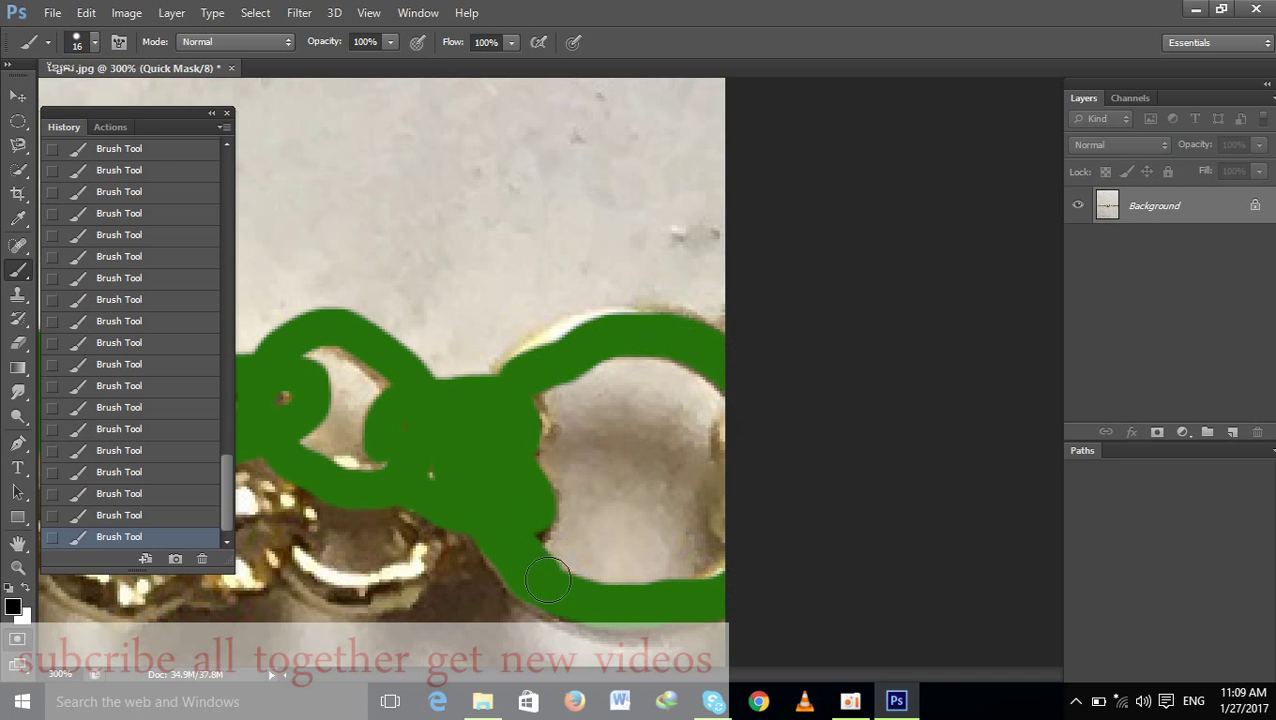
{"action": "left_click_drag", "start_coordinate": [510, 374], "coordinate": [569, 334]}
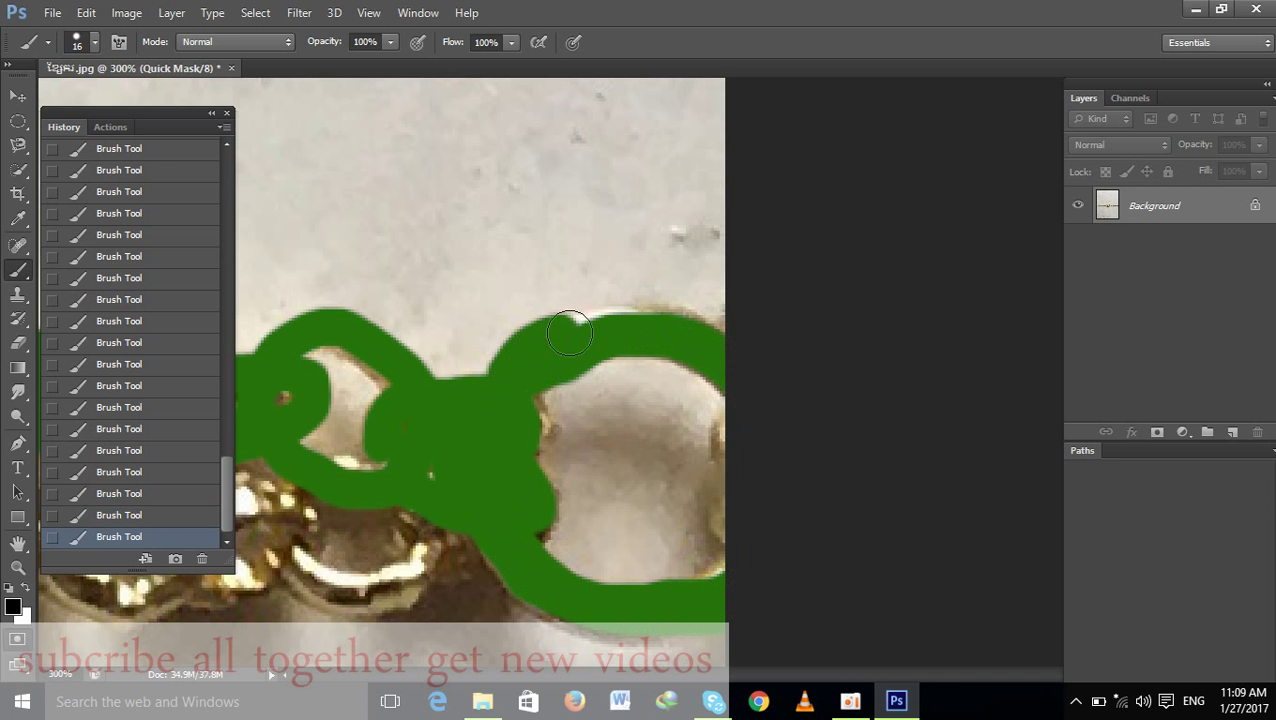
{"action": "left_click_drag", "start_coordinate": [582, 450], "coordinate": [911, 429]}
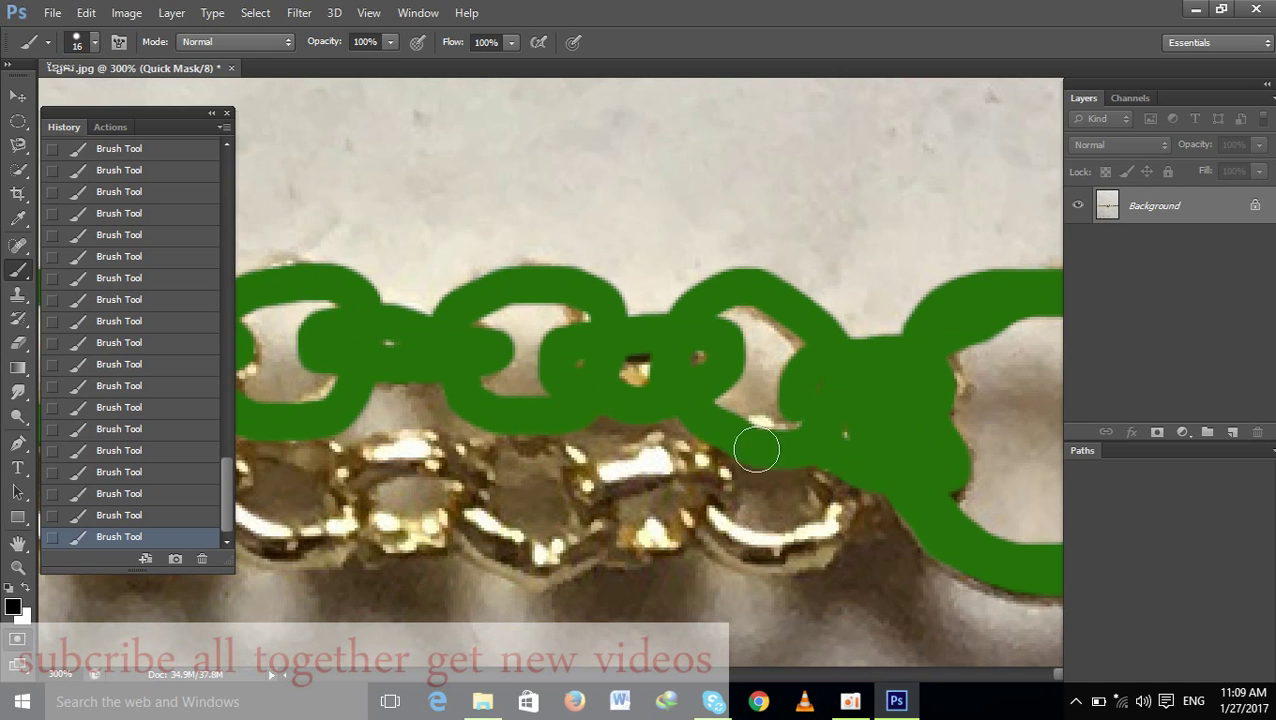
Mask the next lower-row gold links, filling their highlights
{"action": "mouse_move", "coordinate": [729, 431]}
{"action": "left_mouse_down"}
{"action": "mouse_move", "coordinate": [712, 515]}
{"action": "mouse_move", "coordinate": [790, 545]}
{"action": "mouse_move", "coordinate": [835, 507]}
{"action": "left_mouse_up"}
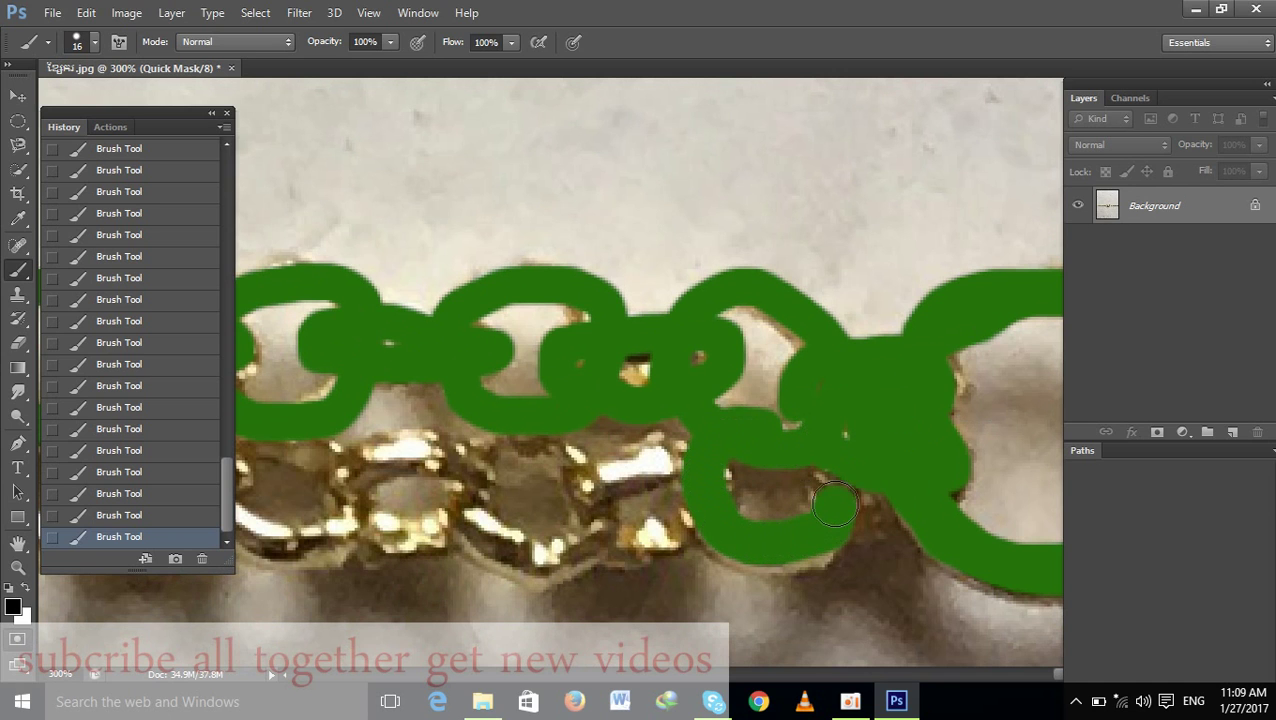
{"action": "mouse_move", "coordinate": [705, 428]}
{"action": "left_mouse_down"}
{"action": "mouse_move", "coordinate": [832, 380]}
{"action": "mouse_move", "coordinate": [705, 440]}
{"action": "mouse_move", "coordinate": [767, 488]}
{"action": "mouse_move", "coordinate": [790, 478]}
{"action": "left_mouse_up"}
{"action": "left_click_drag", "start_coordinate": [750, 441], "coordinate": [883, 441]}
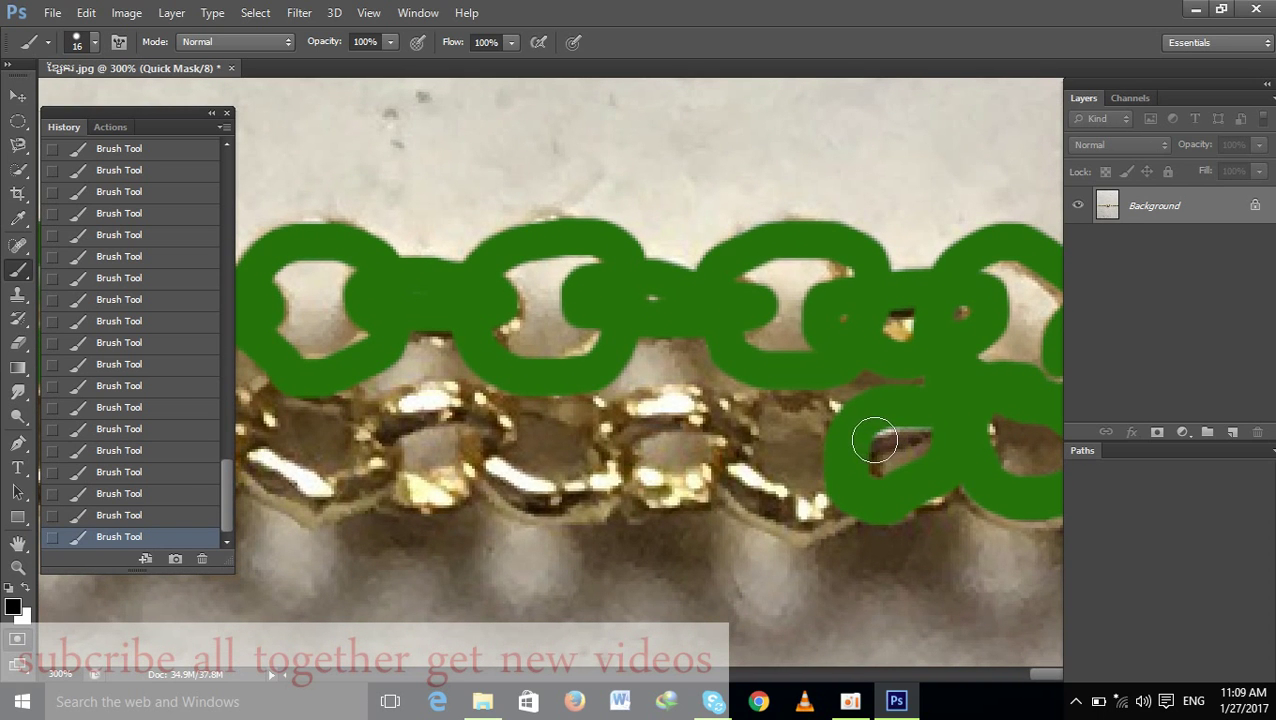
{"action": "mouse_move", "coordinate": [755, 388]}
{"action": "left_mouse_down"}
{"action": "mouse_move", "coordinate": [755, 492]}
{"action": "mouse_move", "coordinate": [858, 488]}
{"action": "left_mouse_up"}
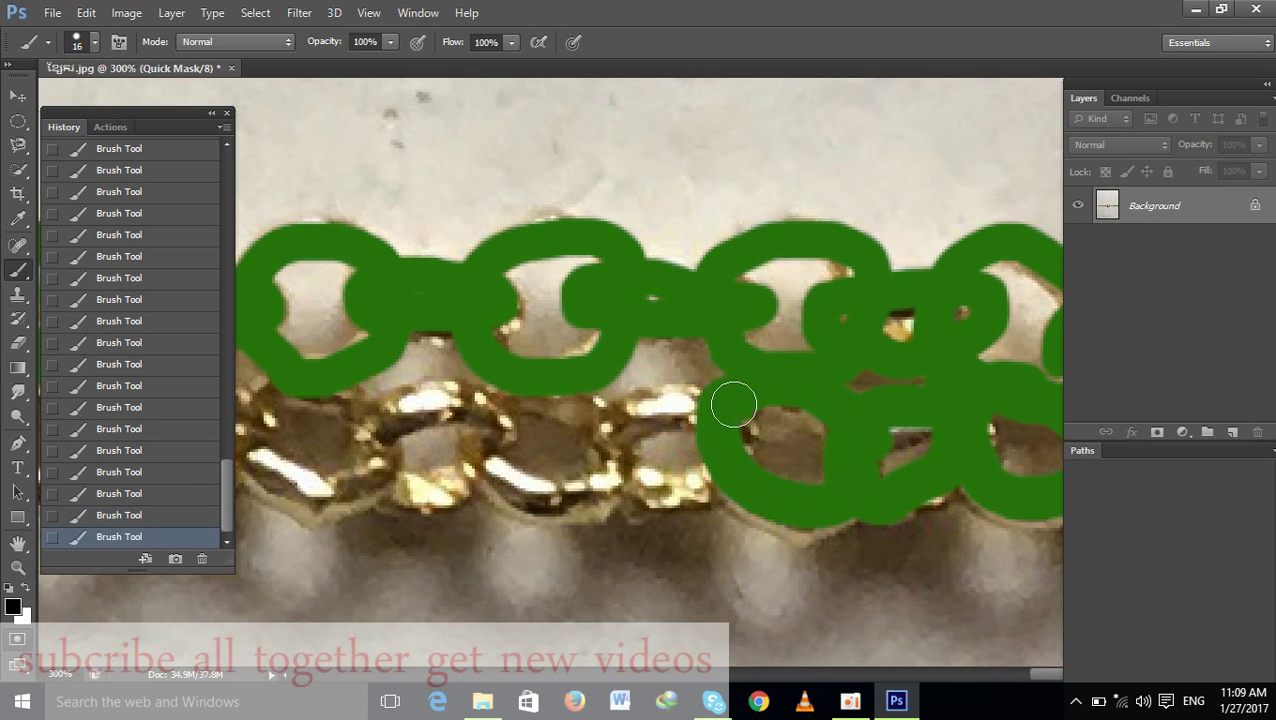
{"action": "mouse_move", "coordinate": [734, 405]}
{"action": "left_mouse_down"}
{"action": "mouse_move", "coordinate": [609, 436]}
{"action": "mouse_move", "coordinate": [709, 473]}
{"action": "left_mouse_up"}
{"action": "mouse_move", "coordinate": [612, 421]}
{"action": "left_mouse_down"}
{"action": "mouse_move", "coordinate": [853, 467]}
{"action": "mouse_move", "coordinate": [746, 441]}
{"action": "mouse_move", "coordinate": [715, 498]}
{"action": "mouse_move", "coordinate": [813, 537]}
{"action": "left_mouse_up"}
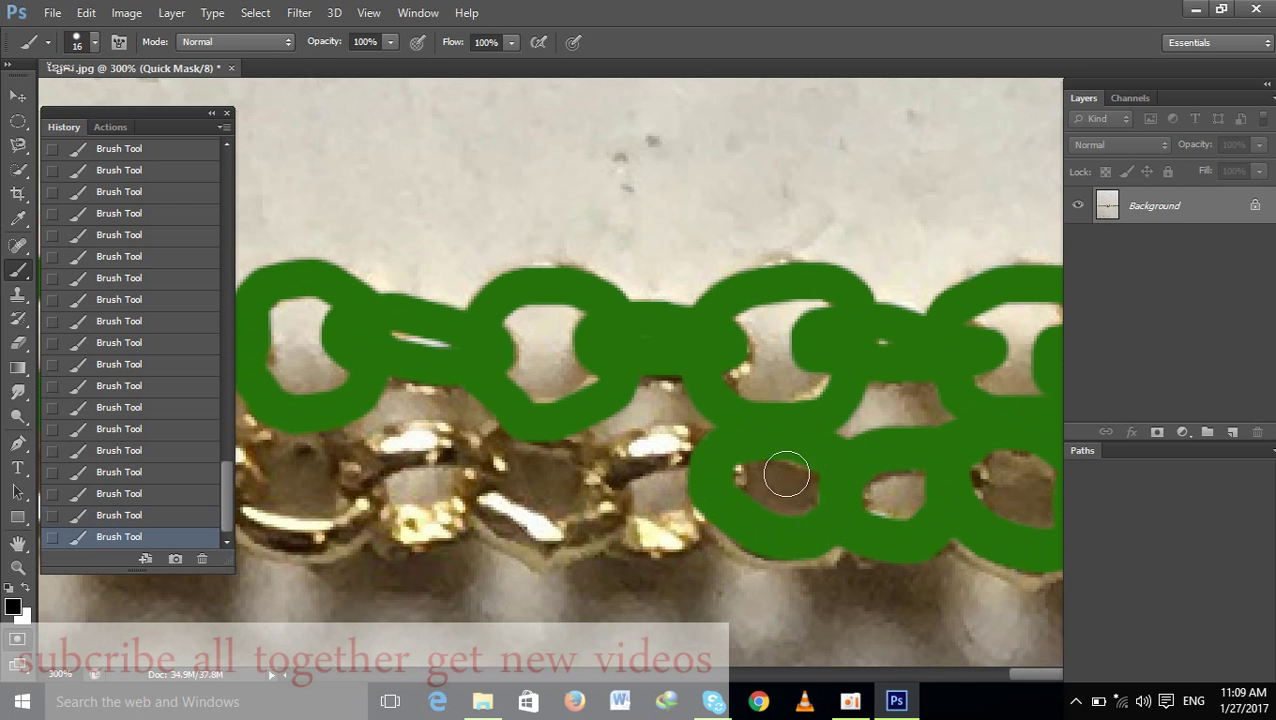
{"action": "mouse_move", "coordinate": [746, 470]}
{"action": "left_mouse_down"}
{"action": "mouse_move", "coordinate": [612, 447]}
{"action": "mouse_move", "coordinate": [649, 530]}
{"action": "mouse_move", "coordinate": [706, 461]}
{"action": "mouse_move", "coordinate": [828, 462]}
{"action": "mouse_move", "coordinate": [652, 458]}
{"action": "mouse_move", "coordinate": [762, 537]}
{"action": "left_mouse_up"}
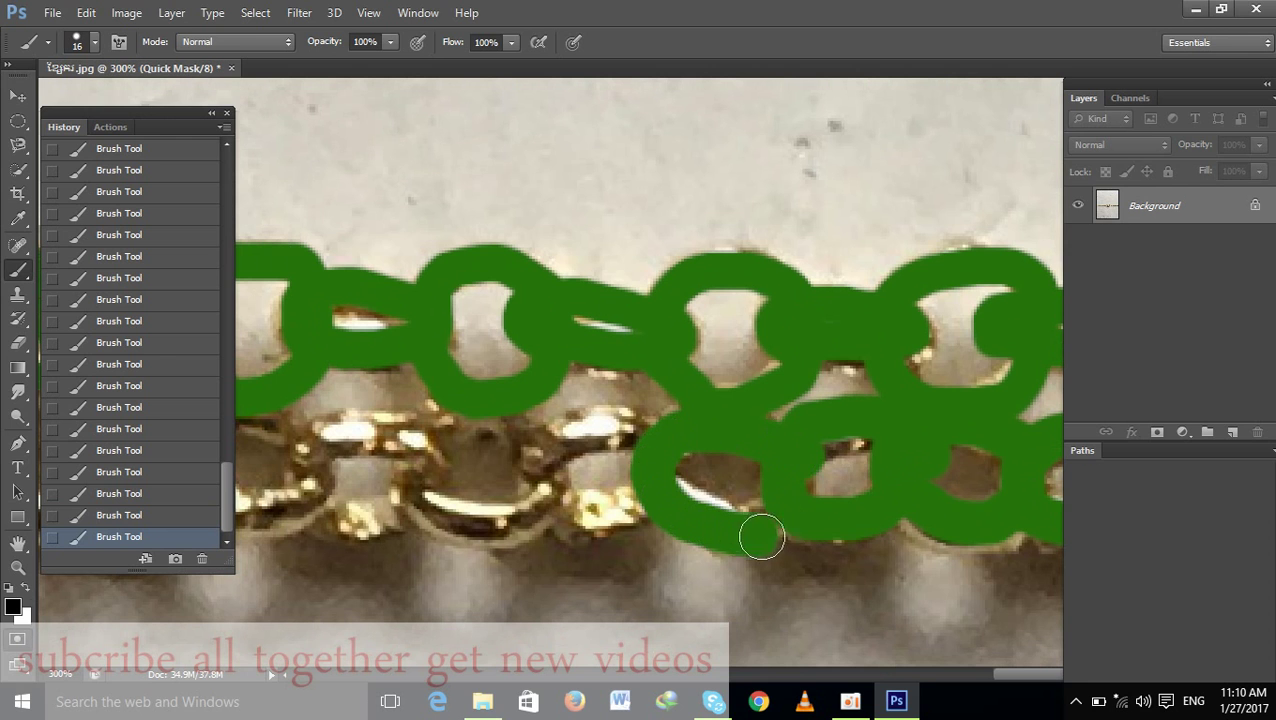
{"action": "mouse_move", "coordinate": [740, 447]}
{"action": "left_mouse_down"}
{"action": "mouse_move", "coordinate": [632, 427]}
{"action": "mouse_move", "coordinate": [533, 464]}
{"action": "mouse_move", "coordinate": [652, 515]}
{"action": "left_mouse_up"}
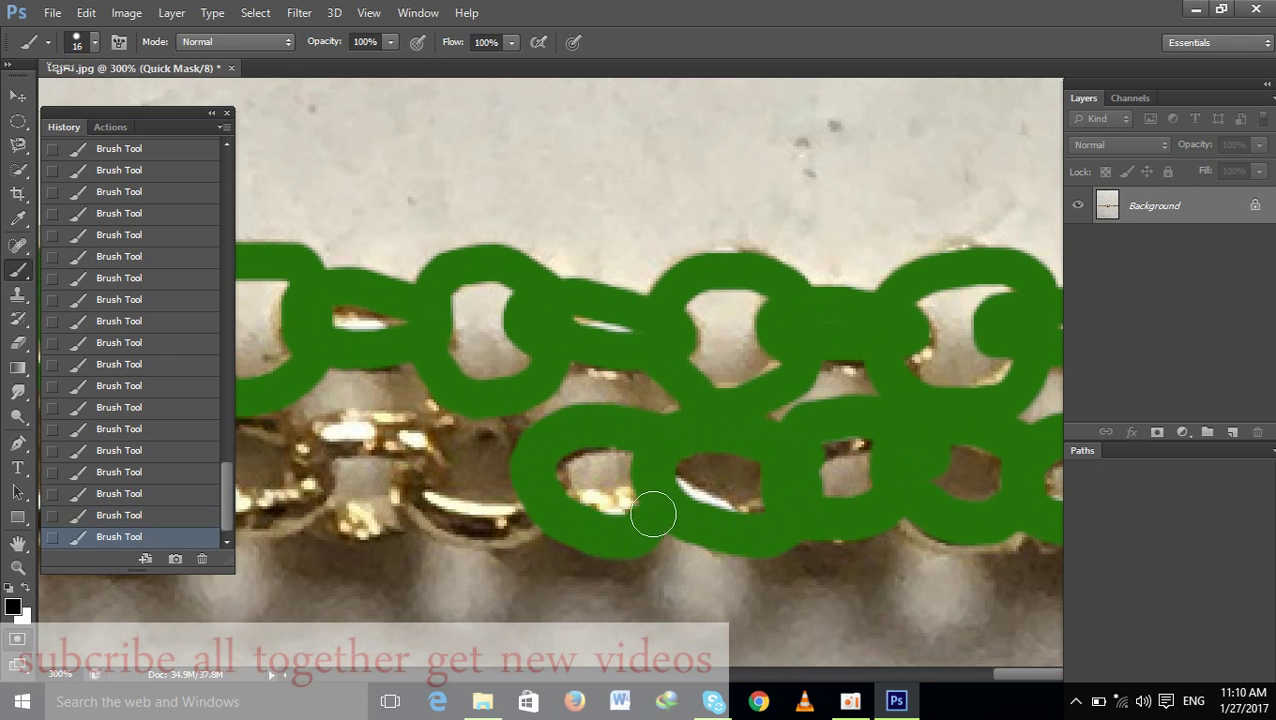
{"action": "left_click_drag", "start_coordinate": [606, 461], "coordinate": [860, 550]}
Continue masking gold links leftward along the lower row
{"action": "mouse_move", "coordinate": [810, 494]}
{"action": "left_mouse_down"}
{"action": "mouse_move", "coordinate": [695, 555]}
{"action": "mouse_move", "coordinate": [850, 597]}
{"action": "left_mouse_up"}
{"action": "mouse_move", "coordinate": [788, 560]}
{"action": "left_mouse_down"}
{"action": "mouse_move", "coordinate": [889, 406]}
{"action": "mouse_move", "coordinate": [703, 384]}
{"action": "mouse_move", "coordinate": [806, 464]}
{"action": "left_mouse_up"}
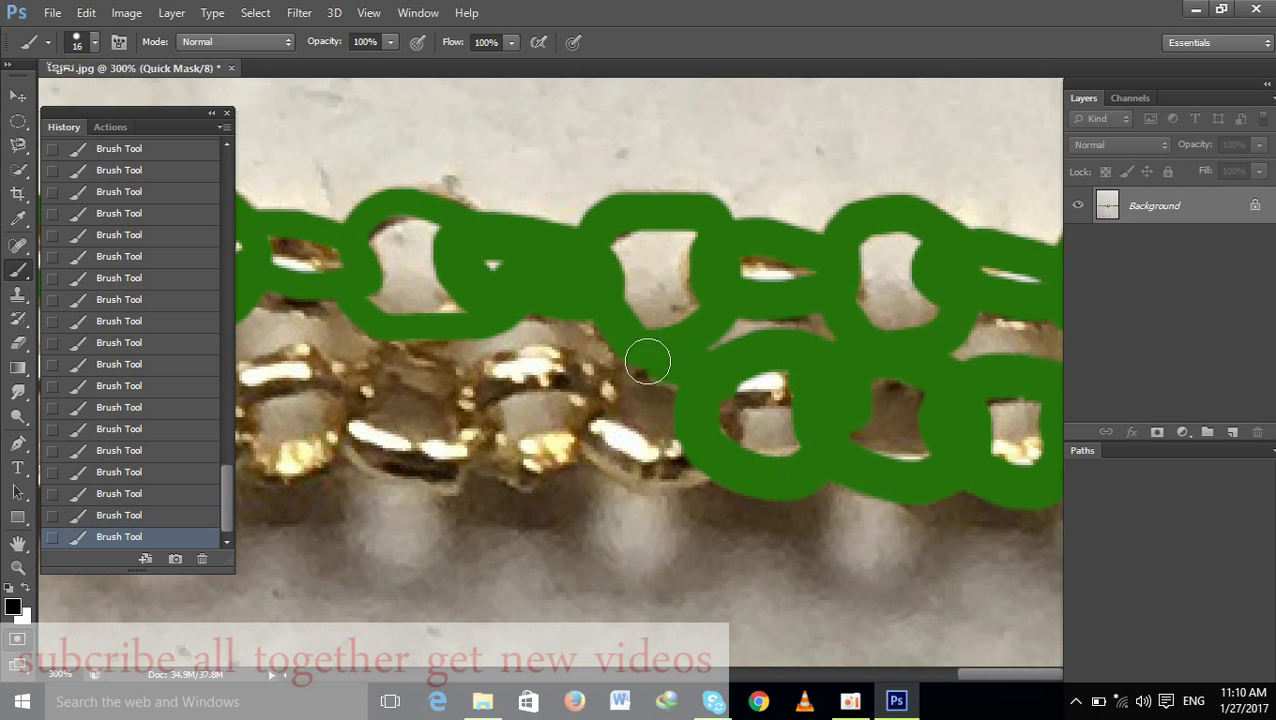
{"action": "mouse_move", "coordinate": [647, 362]}
{"action": "left_mouse_down"}
{"action": "mouse_move", "coordinate": [612, 447]}
{"action": "mouse_move", "coordinate": [706, 407]}
{"action": "mouse_move", "coordinate": [656, 432]}
{"action": "left_mouse_up"}
{"action": "mouse_move", "coordinate": [813, 432]}
{"action": "left_mouse_down"}
{"action": "mouse_move", "coordinate": [722, 385]}
{"action": "mouse_move", "coordinate": [655, 440]}
{"action": "mouse_move", "coordinate": [790, 495]}
{"action": "mouse_move", "coordinate": [735, 410]}
{"action": "left_mouse_up"}
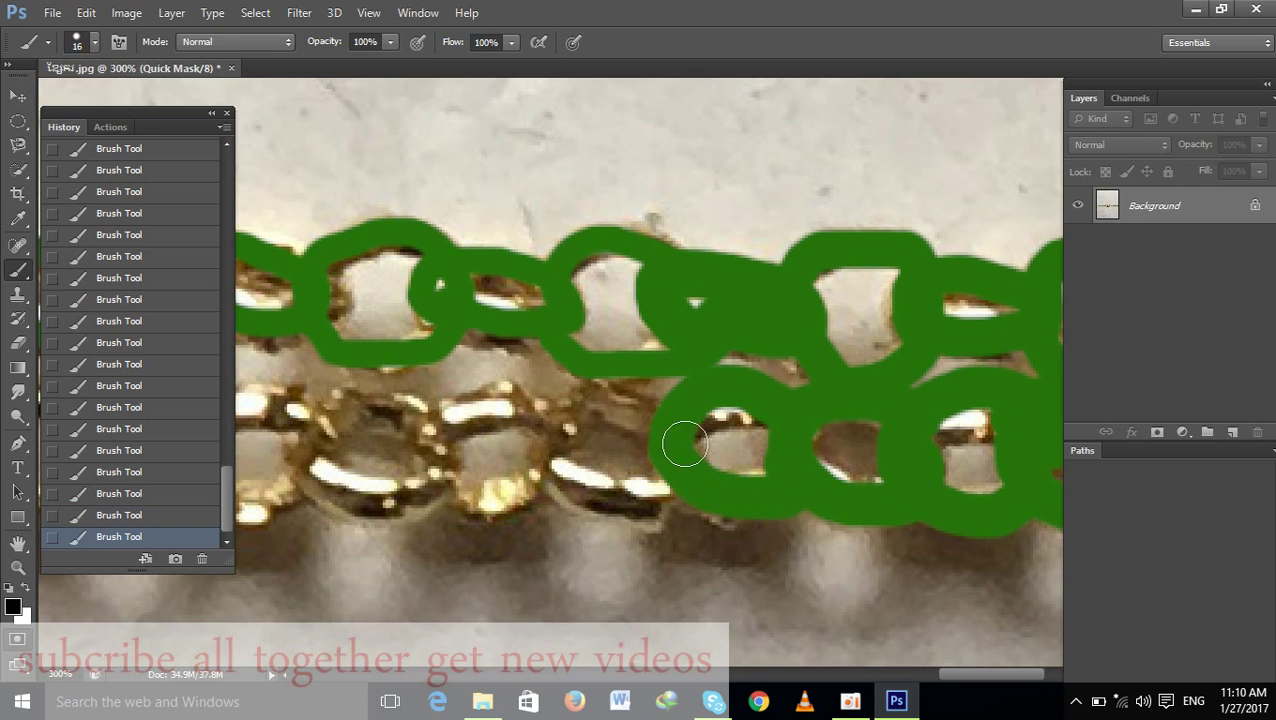
{"action": "mouse_move", "coordinate": [685, 443]}
{"action": "left_mouse_down"}
{"action": "mouse_move", "coordinate": [598, 379]}
{"action": "mouse_move", "coordinate": [558, 459]}
{"action": "mouse_move", "coordinate": [666, 478]}
{"action": "mouse_move", "coordinate": [700, 432]}
{"action": "left_mouse_up"}
{"action": "mouse_move", "coordinate": [626, 465]}
{"action": "left_mouse_down"}
{"action": "mouse_move", "coordinate": [795, 467]}
{"action": "mouse_move", "coordinate": [620, 385]}
{"action": "mouse_move", "coordinate": [598, 485]}
{"action": "mouse_move", "coordinate": [726, 444]}
{"action": "left_mouse_up"}
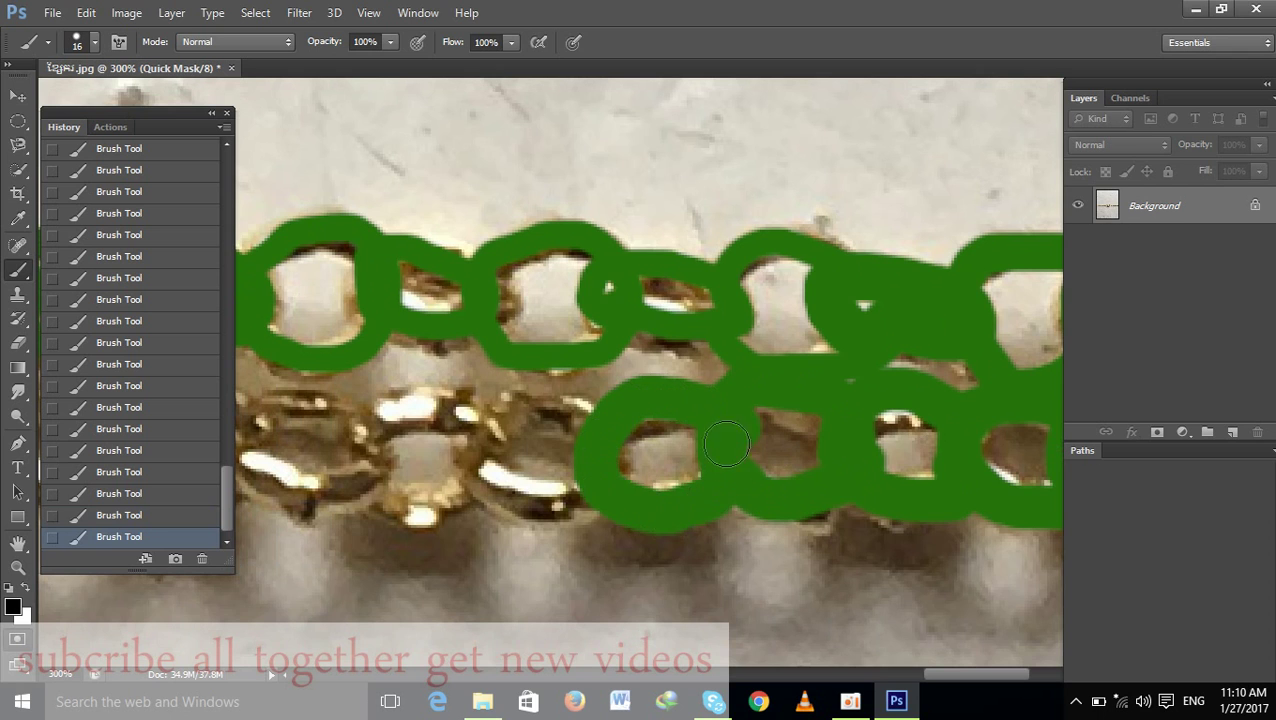
{"action": "mouse_move", "coordinate": [580, 452]}
{"action": "left_mouse_down"}
{"action": "mouse_move", "coordinate": [805, 399]}
{"action": "mouse_move", "coordinate": [735, 347]}
{"action": "mouse_move", "coordinate": [706, 427]}
{"action": "mouse_move", "coordinate": [812, 408]}
{"action": "left_mouse_up"}
{"action": "mouse_move", "coordinate": [697, 361]}
{"action": "left_mouse_down"}
{"action": "mouse_move", "coordinate": [561, 379]}
{"action": "mouse_move", "coordinate": [665, 424]}
{"action": "mouse_move", "coordinate": [880, 430]}
{"action": "left_mouse_up"}
Mask the last lower links up to the beaded centerpiece
{"action": "mouse_move", "coordinate": [795, 390]}
{"action": "left_mouse_down"}
{"action": "mouse_move", "coordinate": [730, 370]}
{"action": "mouse_move", "coordinate": [655, 440]}
{"action": "mouse_move", "coordinate": [792, 437]}
{"action": "mouse_move", "coordinate": [715, 379]}
{"action": "mouse_move", "coordinate": [592, 370]}
{"action": "mouse_move", "coordinate": [575, 450]}
{"action": "mouse_move", "coordinate": [907, 413]}
{"action": "left_mouse_up"}
{"action": "mouse_move", "coordinate": [794, 360]}
{"action": "left_mouse_down"}
{"action": "mouse_move", "coordinate": [700, 330]}
{"action": "mouse_move", "coordinate": [664, 422]}
{"action": "mouse_move", "coordinate": [797, 420]}
{"action": "left_mouse_up"}
{"action": "mouse_move", "coordinate": [689, 371]}
{"action": "left_mouse_down"}
{"action": "mouse_move", "coordinate": [528, 350]}
{"action": "mouse_move", "coordinate": [585, 465]}
{"action": "mouse_move", "coordinate": [645, 432]}
{"action": "left_mouse_up"}
{"action": "mouse_move", "coordinate": [563, 408]}
{"action": "left_mouse_down"}
{"action": "mouse_move", "coordinate": [843, 478]}
{"action": "mouse_move", "coordinate": [712, 441]}
{"action": "mouse_move", "coordinate": [758, 513]}
{"action": "mouse_move", "coordinate": [830, 495]}
{"action": "left_mouse_up"}
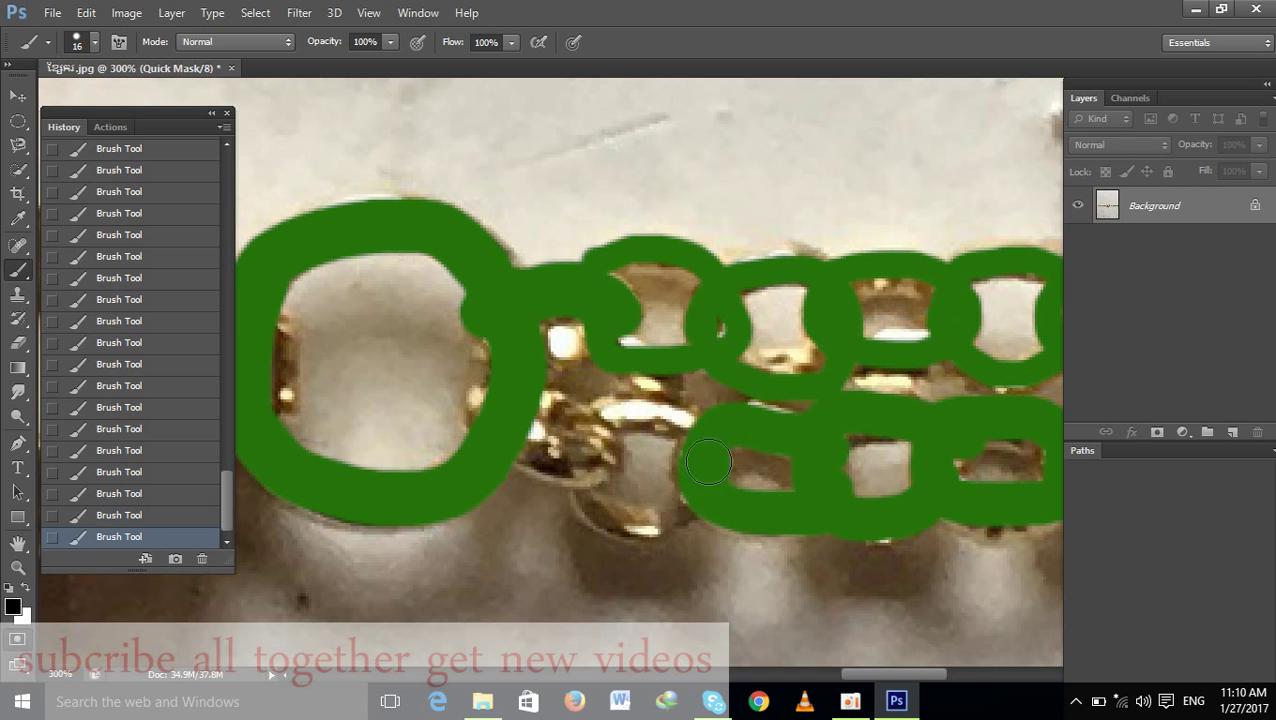
{"action": "mouse_move", "coordinate": [708, 462]}
{"action": "left_mouse_down"}
{"action": "mouse_move", "coordinate": [615, 400]}
{"action": "mouse_move", "coordinate": [580, 510]}
{"action": "mouse_move", "coordinate": [690, 520]}
{"action": "left_mouse_up"}
{"action": "left_click_drag", "start_coordinate": [577, 424], "coordinate": [839, 531]}
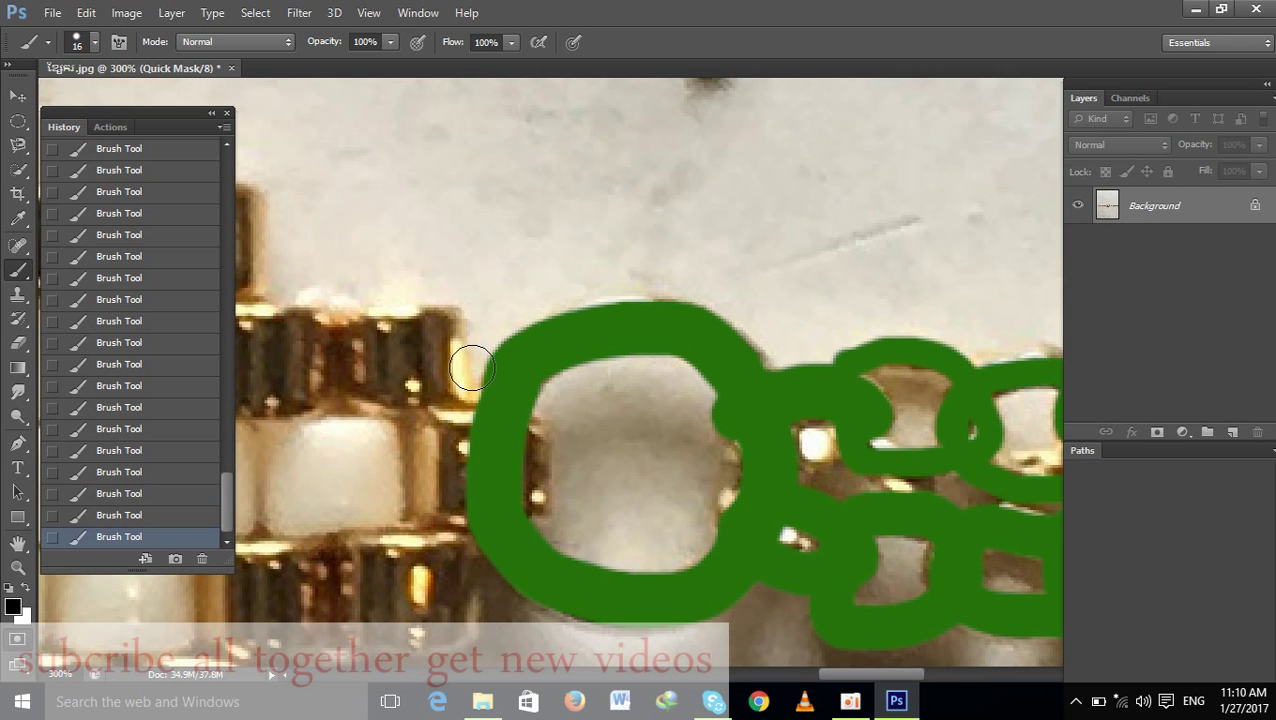
Zoom out to check the whole bracelet, then zoom back in on the beadwork
{"action": "key", "text": "ctrl+minus"}
{"action": "key", "text": "ctrl+minus"}
{"action": "key", "text": "ctrl+minus"}
{"action": "key", "text": "ctrl+minus"}
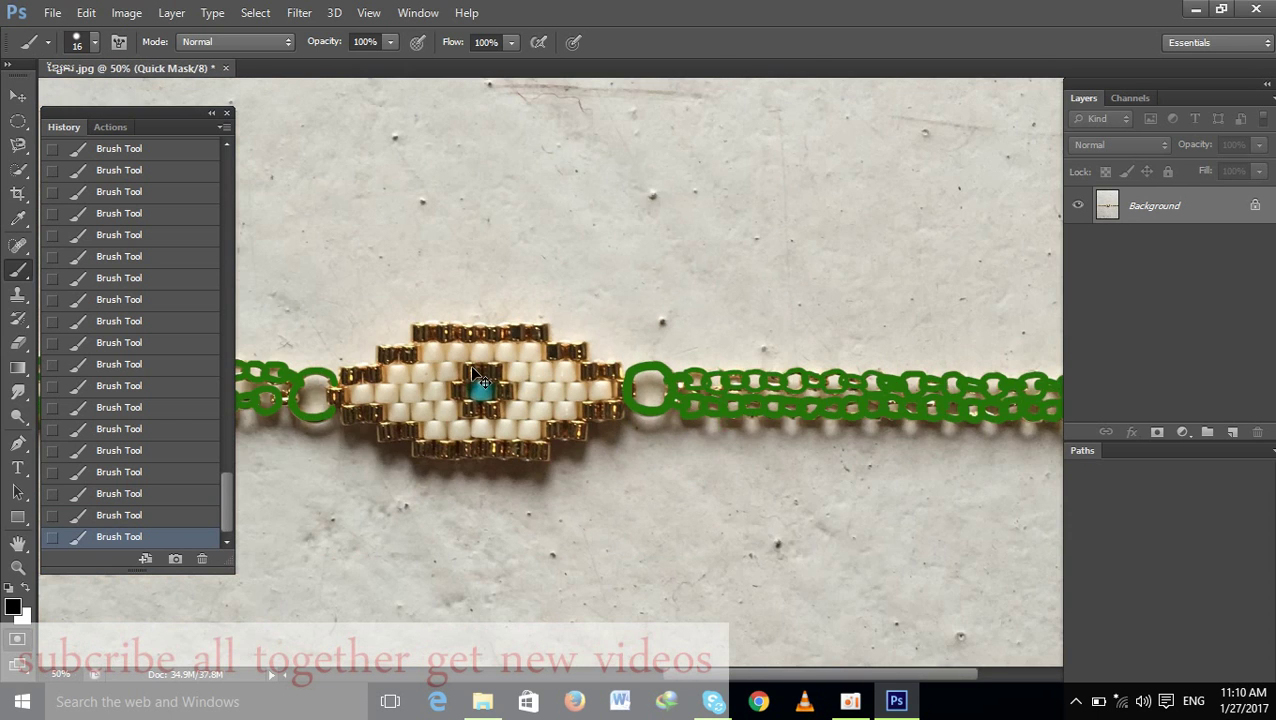
{"action": "key", "text": "ctrl+minus"}
{"action": "key", "text": "ctrl+minus"}
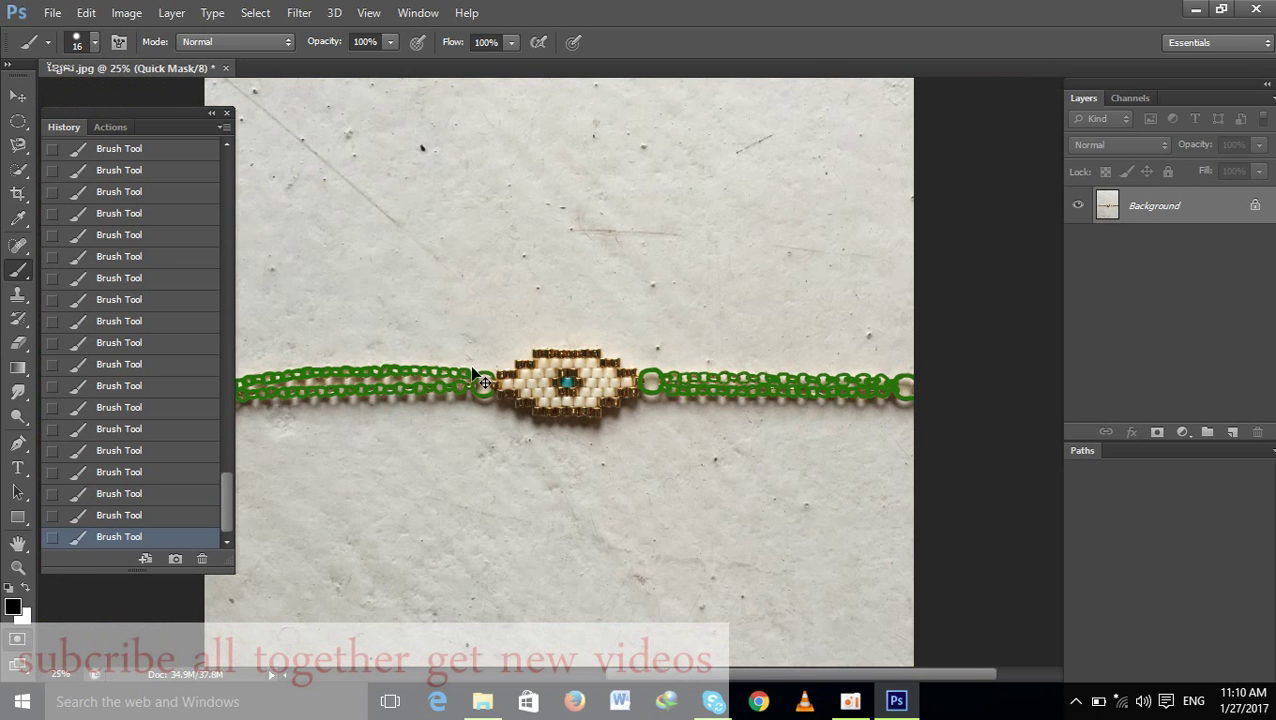
{"action": "key", "text": "ctrl+plus"}
{"action": "key", "text": "ctrl+plus"}
{"action": "key", "text": "ctrl+plus"}
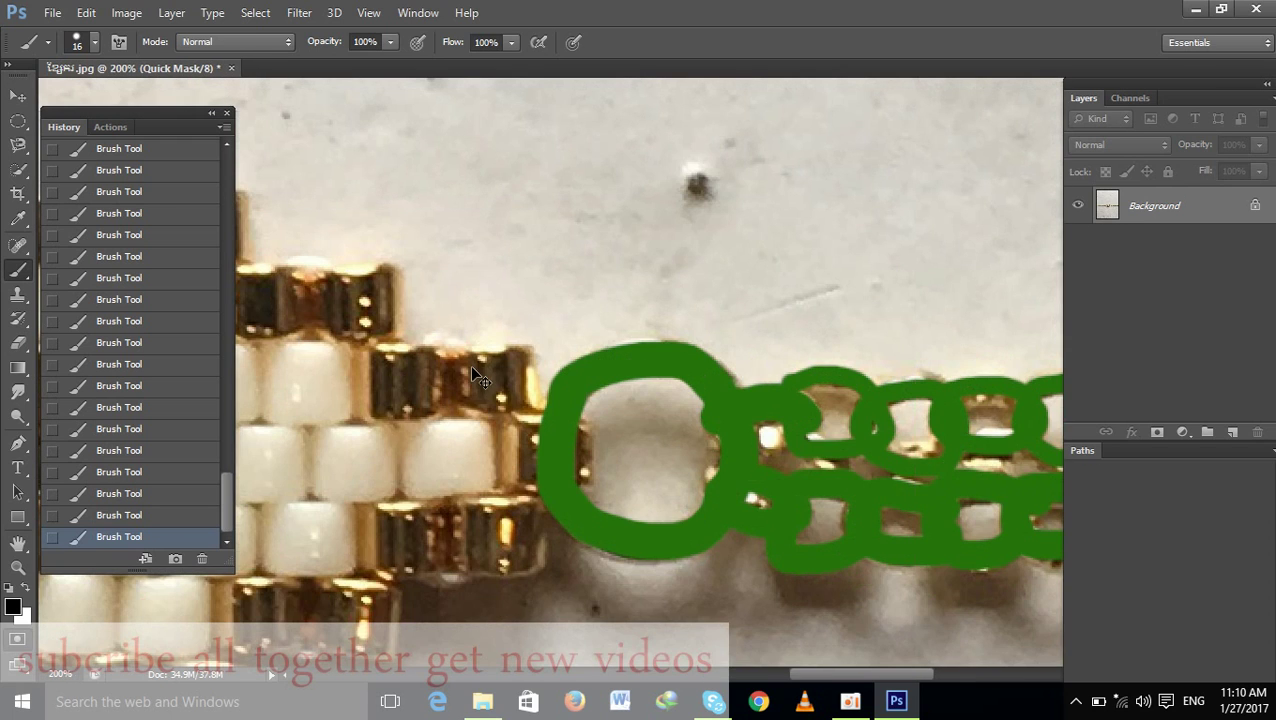
{"action": "scroll", "coordinate": [420, 372], "scroll_direction": "left", "scroll_amount": 5}
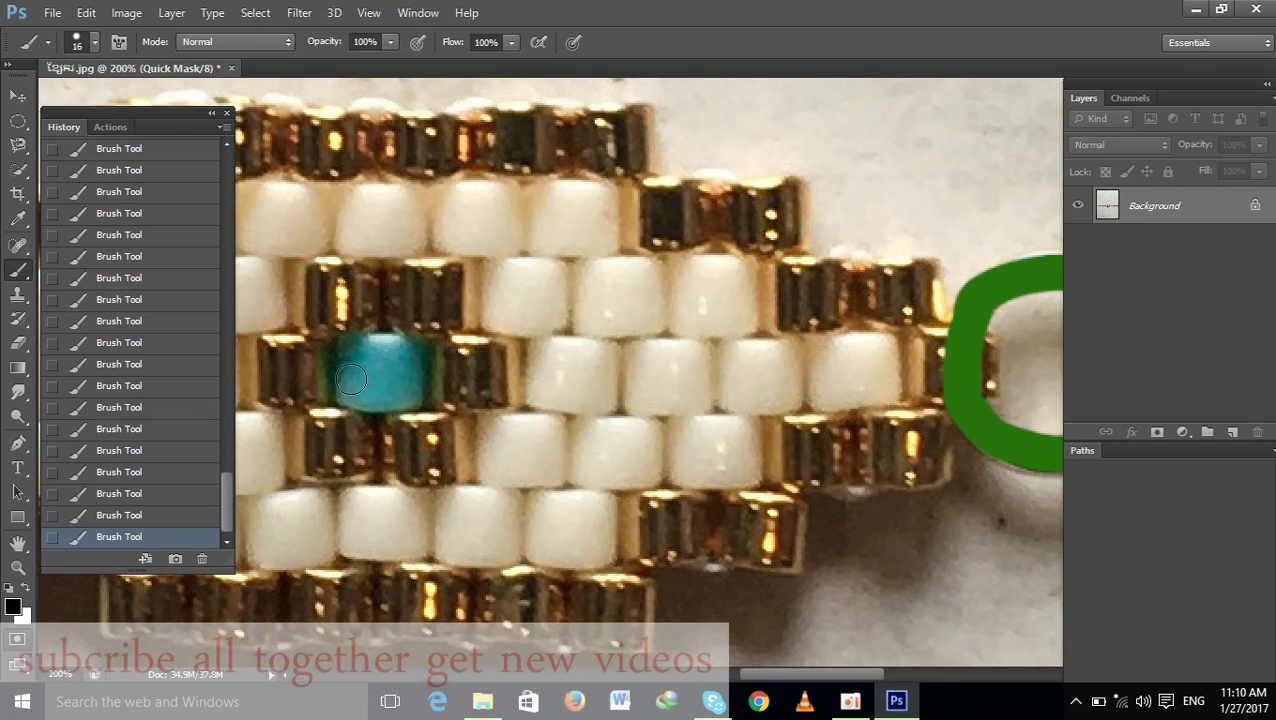
With the Pen tool, start a path at the beadwork's left edge and trace down to the lower edge
{"action": "key", "text": "p"}
{"action": "scroll", "coordinate": [500, 400], "scroll_direction": "left", "scroll_amount": 10}
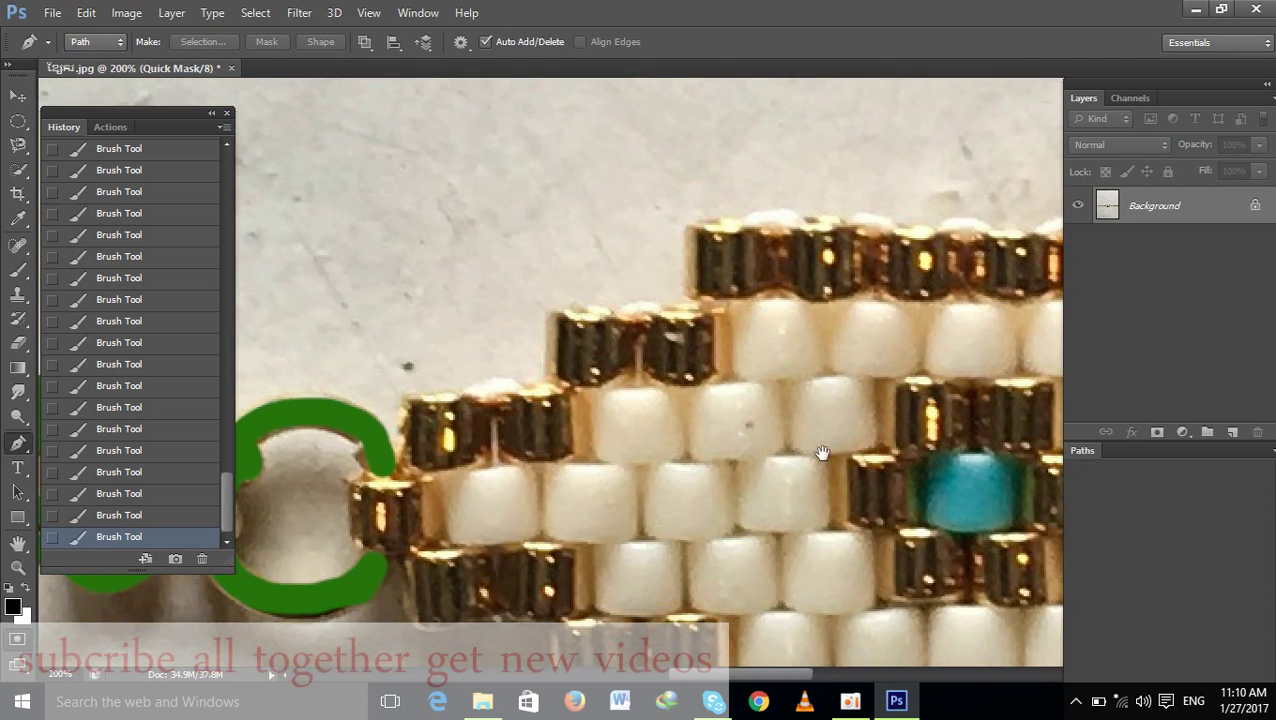
{"action": "left_click", "coordinate": [503, 408]}
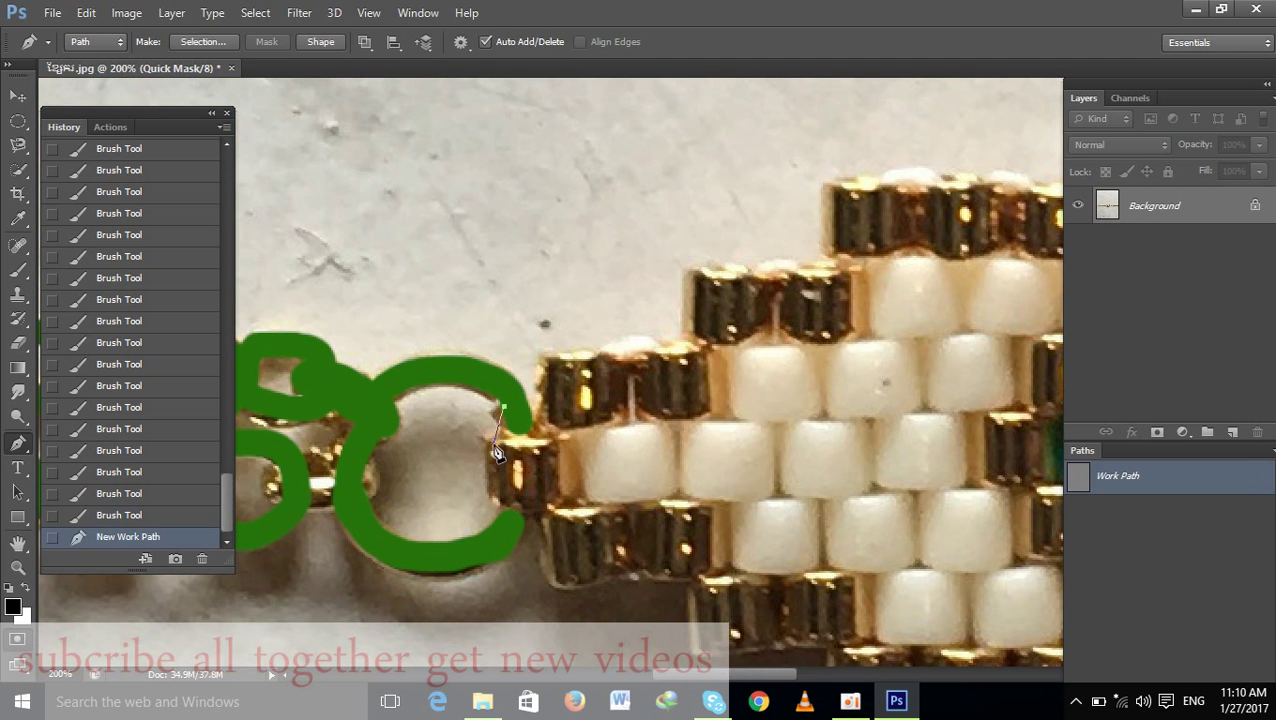
{"action": "left_click", "coordinate": [485, 446]}
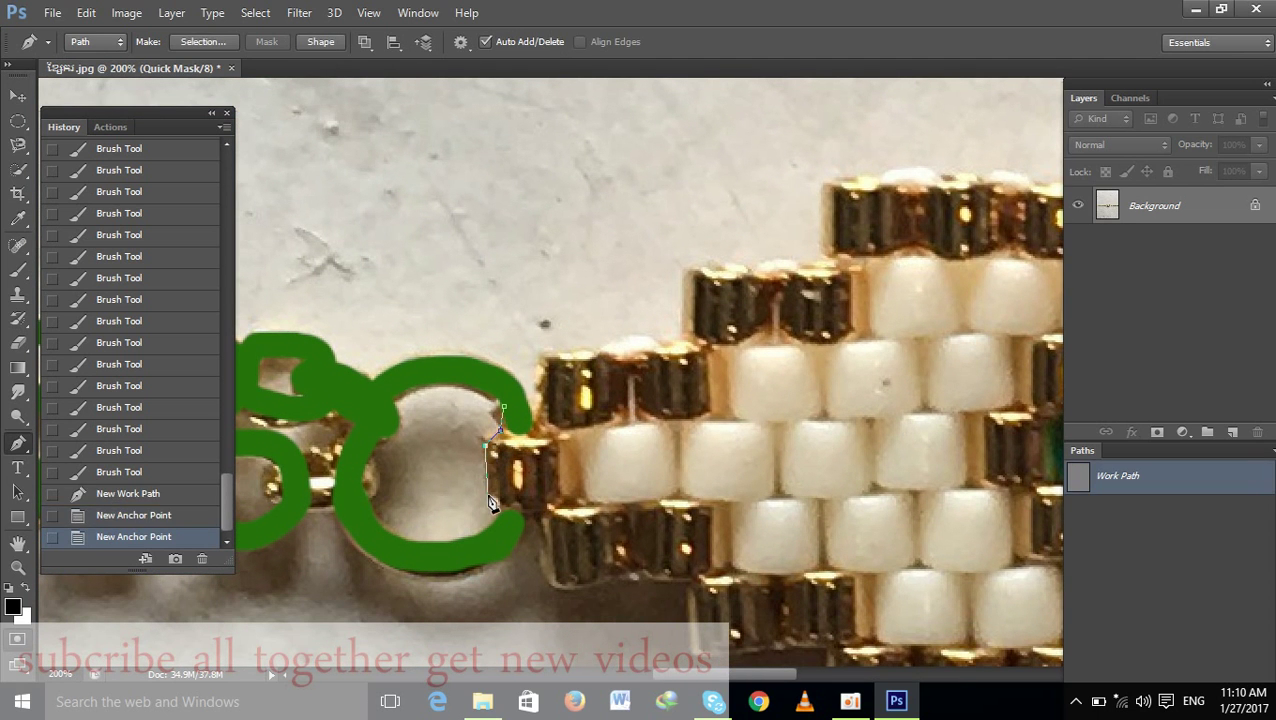
{"action": "left_click", "coordinate": [489, 496]}
{"action": "left_click", "coordinate": [536, 520]}
{"action": "scroll", "coordinate": [525, 480], "scroll_direction": "down", "scroll_amount": 3}
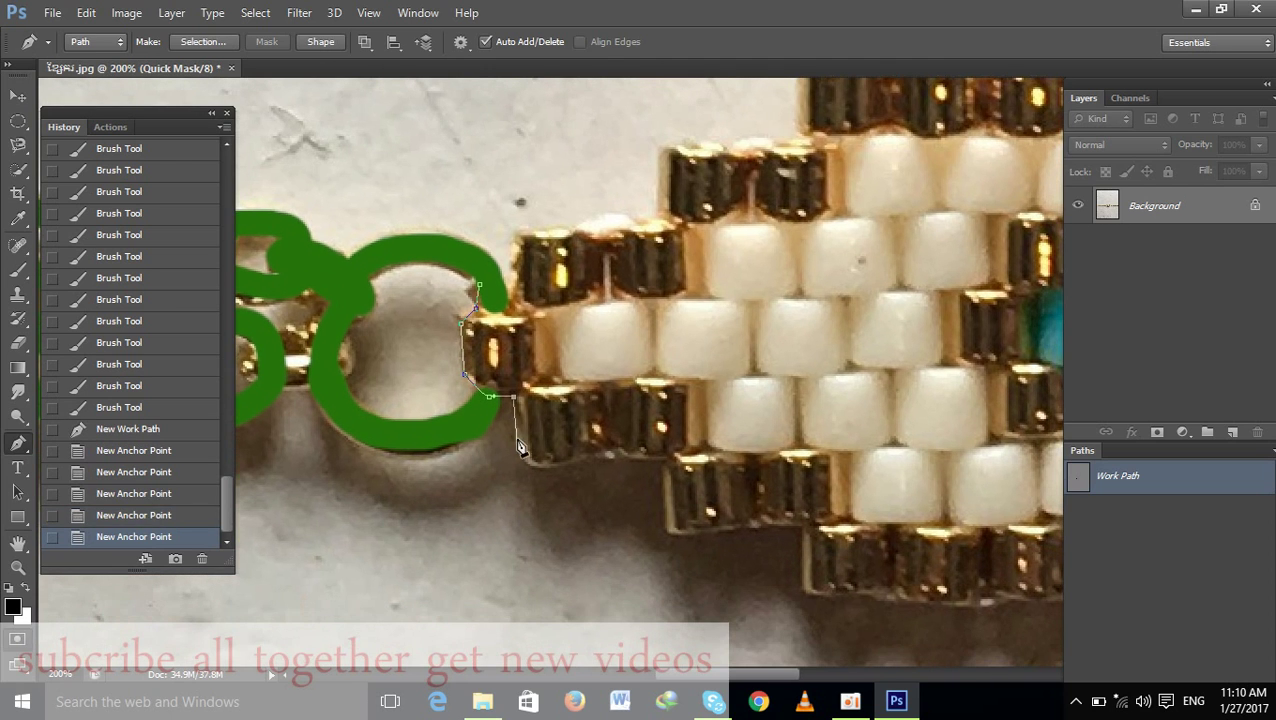
{"action": "left_click", "coordinate": [519, 456]}
{"action": "left_click", "coordinate": [605, 457]}
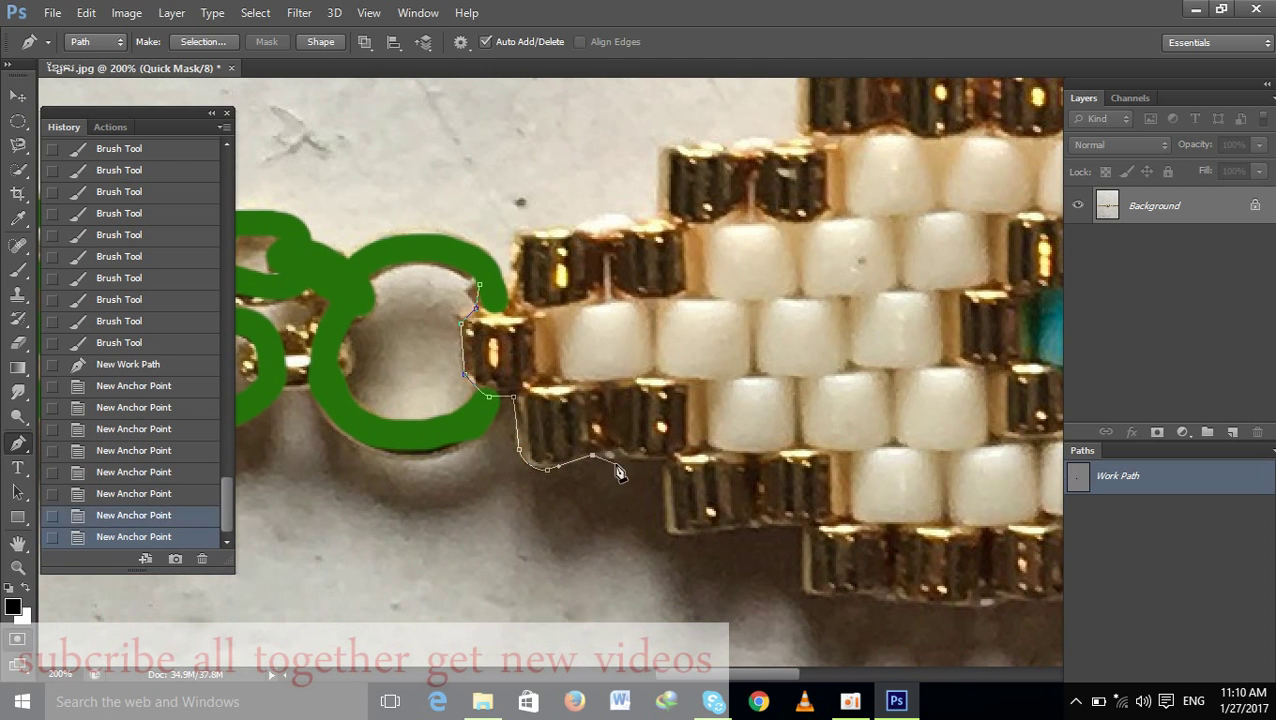
{"action": "left_click", "coordinate": [667, 460]}
Continue the path along the lower bead edge and past the bottom beads
{"action": "left_click_drag", "start_coordinate": [672, 464], "coordinate": [564, 285]}
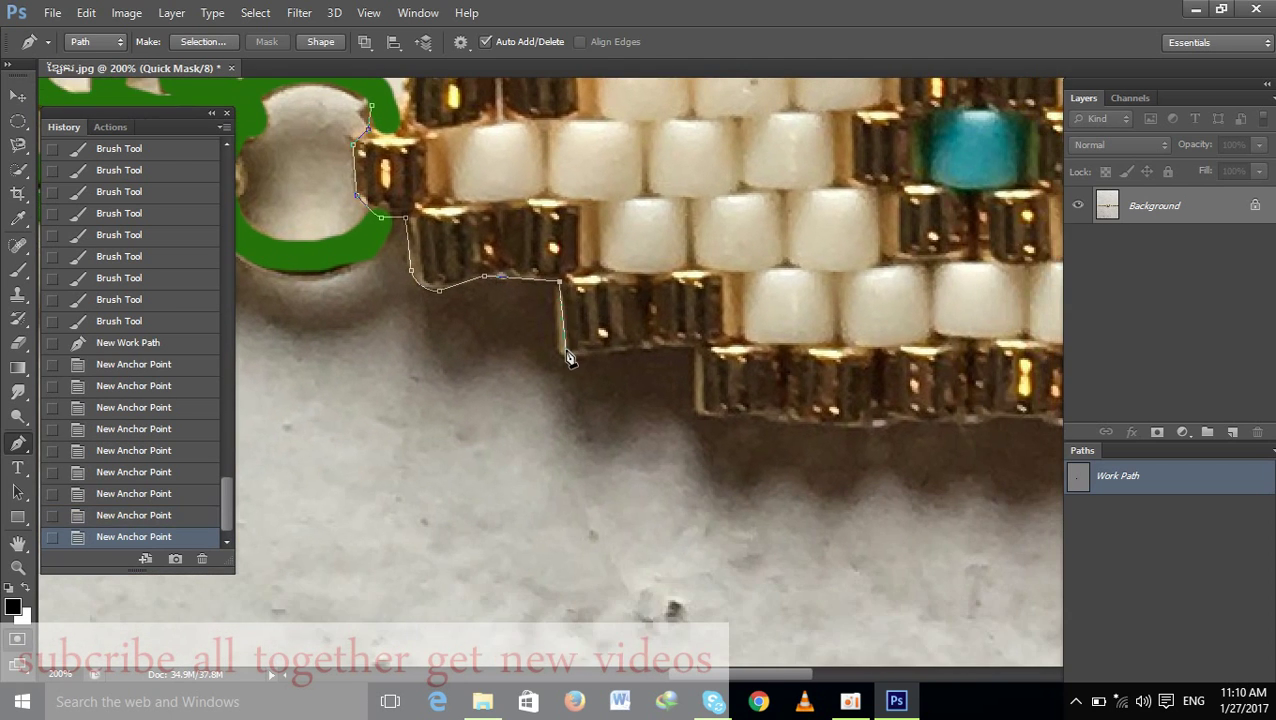
{"action": "left_click_drag", "start_coordinate": [583, 366], "coordinate": [584, 366]}
{"action": "left_click", "coordinate": [632, 347]}
{"action": "left_click", "coordinate": [690, 346]}
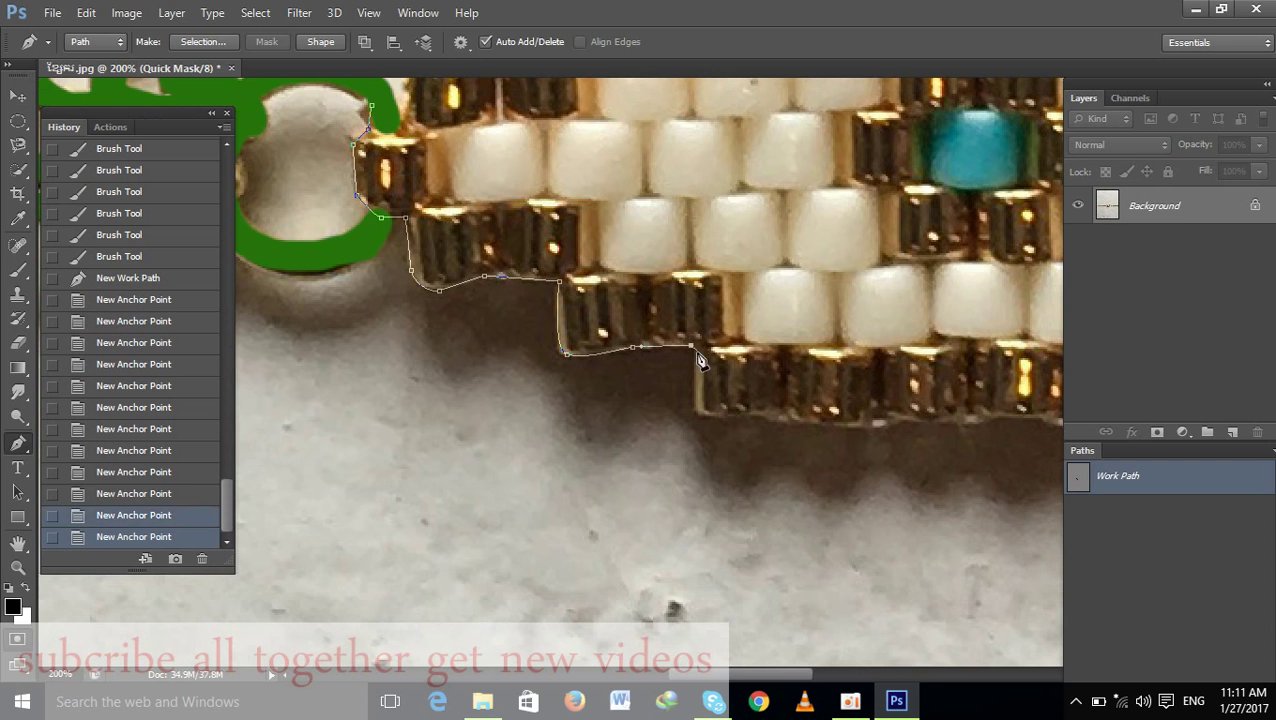
{"action": "left_click", "coordinate": [695, 409]}
{"action": "mouse_move", "coordinate": [697, 416]}
{"action": "left_mouse_down"}
{"action": "mouse_move", "coordinate": [561, 373]}
{"action": "mouse_move", "coordinate": [645, 381]}
{"action": "left_mouse_up"}
{"action": "left_click", "coordinate": [555, 369]}
{"action": "left_click", "coordinate": [750, 381]}
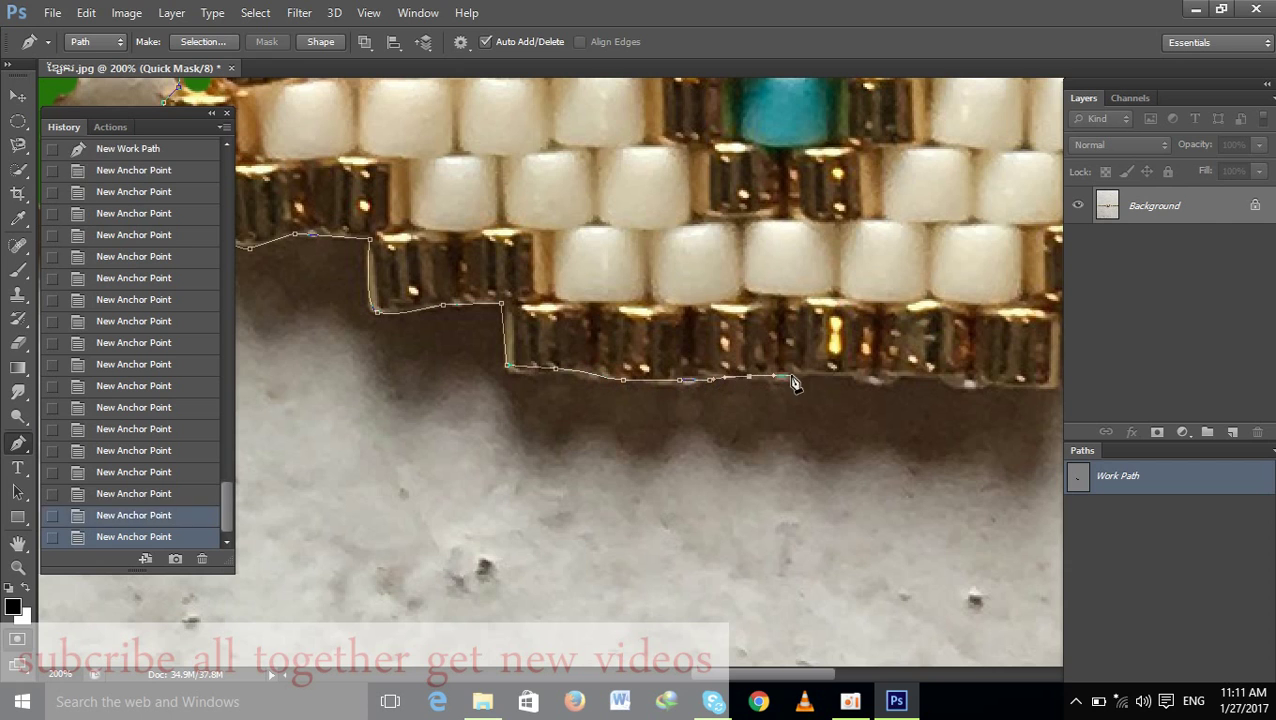
{"action": "left_click", "coordinate": [792, 381]}
{"action": "left_click", "coordinate": [835, 382]}
Trace the bottom bead edge further rightward with closely spaced anchors
{"action": "left_click_drag", "start_coordinate": [860, 388], "coordinate": [587, 403]}
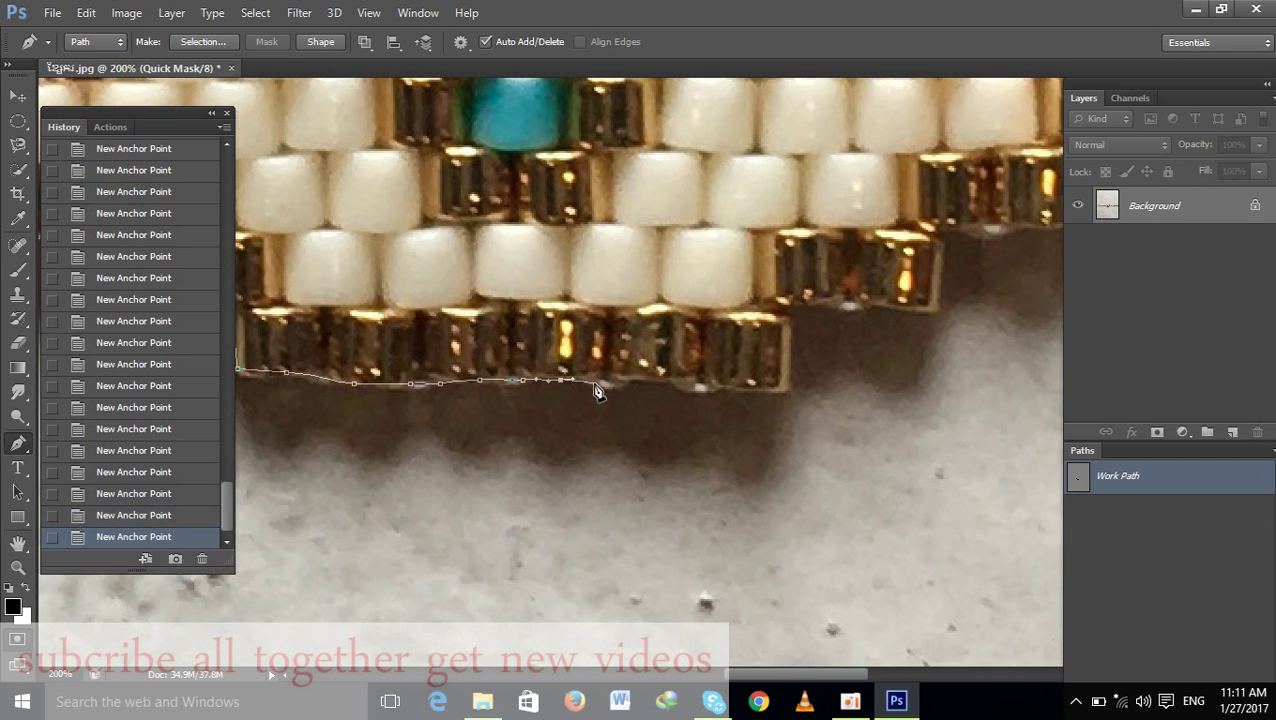
{"action": "left_click", "coordinate": [595, 384]}
{"action": "left_click", "coordinate": [605, 384]}
{"action": "left_click", "coordinate": [625, 384]}
{"action": "left_click", "coordinate": [638, 378]}
{"action": "left_click", "coordinate": [660, 374]}
{"action": "left_click", "coordinate": [673, 380]}
{"action": "left_click", "coordinate": [690, 396]}
{"action": "left_click", "coordinate": [706, 396]}
{"action": "left_click", "coordinate": [720, 390]}
{"action": "left_click", "coordinate": [734, 390]}
{"action": "left_click", "coordinate": [762, 391]}
{"action": "left_click", "coordinate": [789, 396]}
Step the path up a bead row and run it along the lower edge to the bottom-right corner
{"action": "left_click", "coordinate": [790, 316]}
{"action": "left_click_drag", "start_coordinate": [790, 318], "coordinate": [612, 433]}
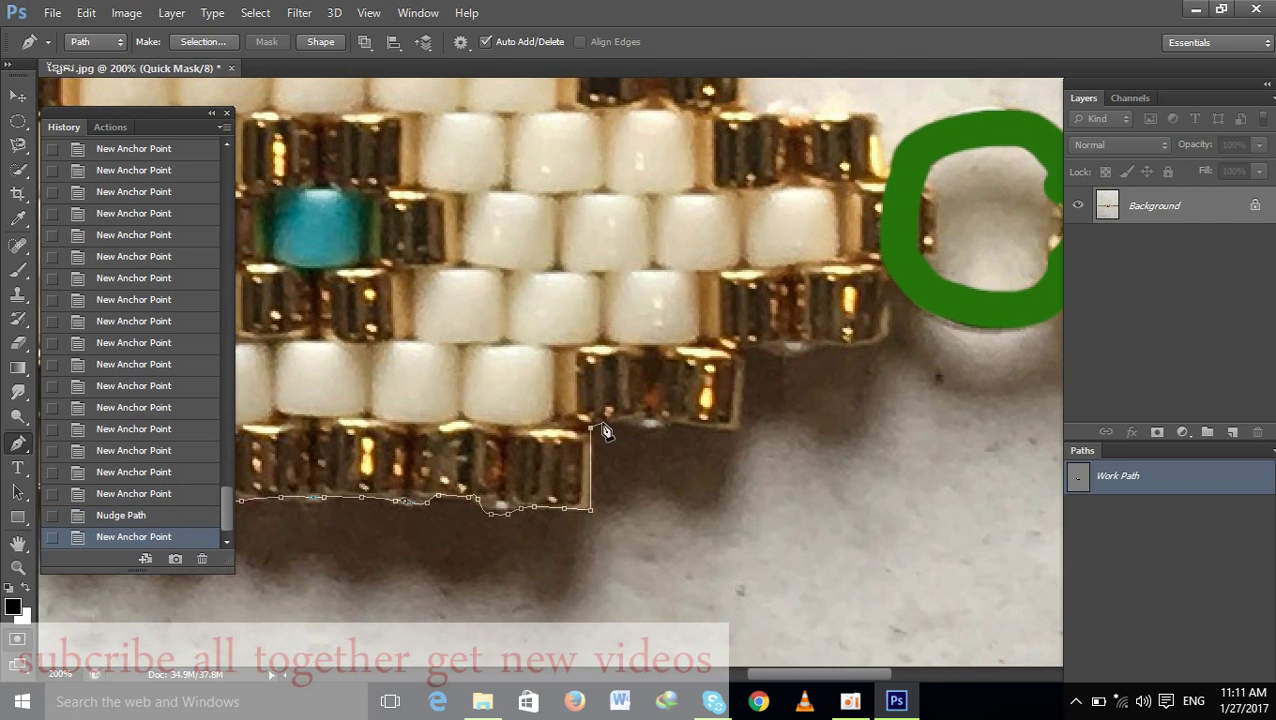
{"action": "left_click", "coordinate": [656, 422]}
{"action": "left_click", "coordinate": [652, 424]}
{"action": "left_click", "coordinate": [666, 424]}
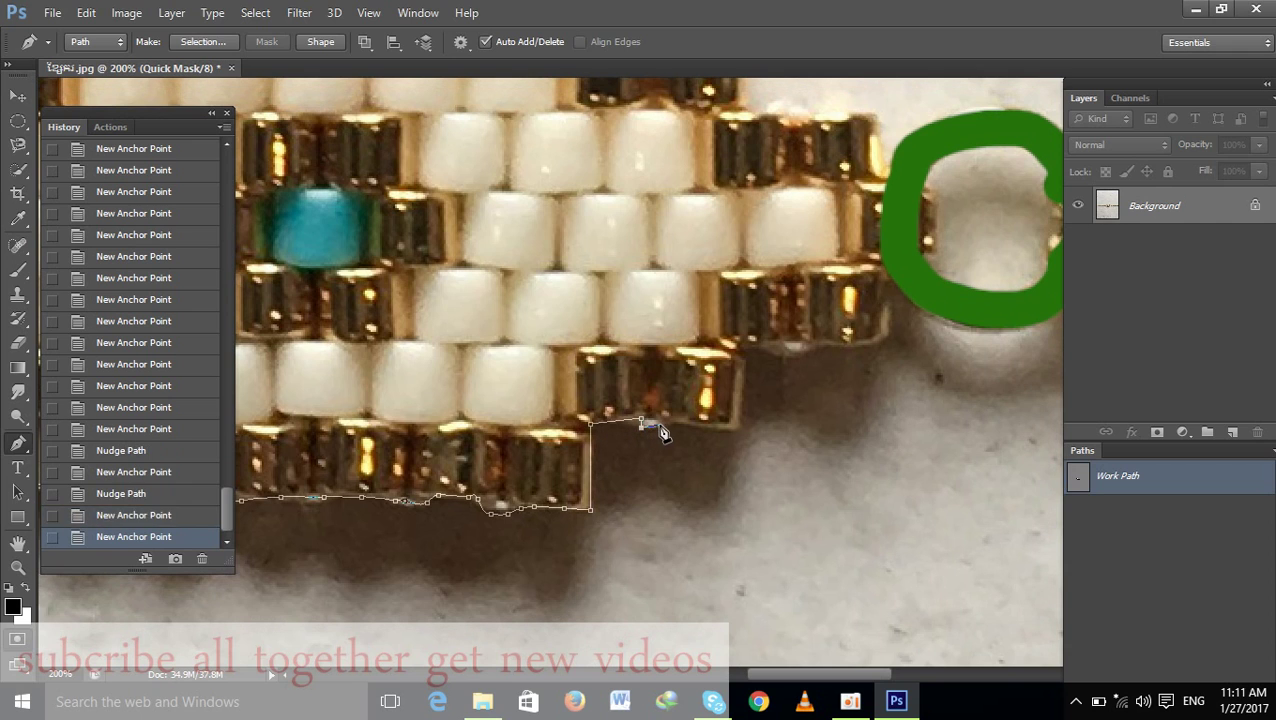
{"action": "left_click", "coordinate": [679, 424]}
{"action": "left_click", "coordinate": [695, 425]}
{"action": "left_click", "coordinate": [710, 426]}
{"action": "left_click", "coordinate": [738, 429]}
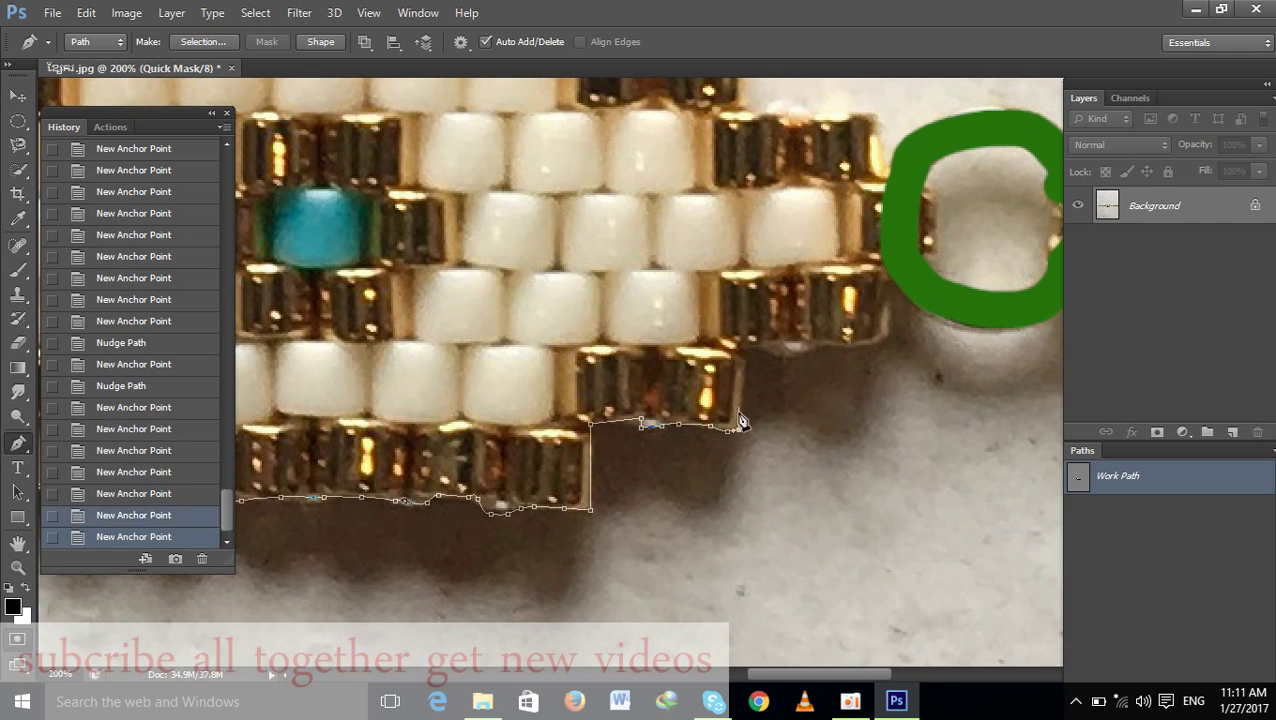
Run the outline up the step and along the next bead edge toward the right end ring
{"action": "left_click", "coordinate": [746, 349]}
{"action": "left_click", "coordinate": [770, 345]}
{"action": "left_click", "coordinate": [781, 355]}
{"action": "left_click", "coordinate": [793, 355]}
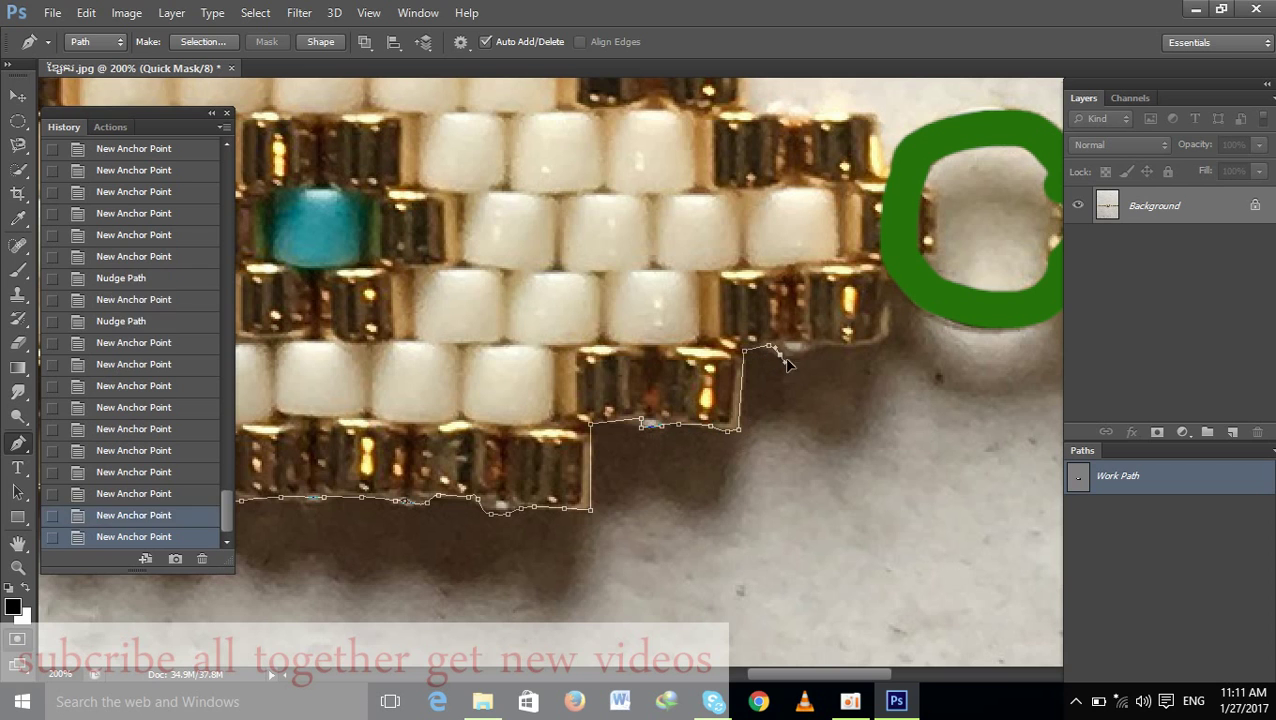
{"action": "left_click", "coordinate": [815, 345]}
{"action": "left_click", "coordinate": [840, 344]}
{"action": "left_click", "coordinate": [887, 341]}
{"action": "left_click_drag", "start_coordinate": [900, 333], "coordinate": [677, 548]}
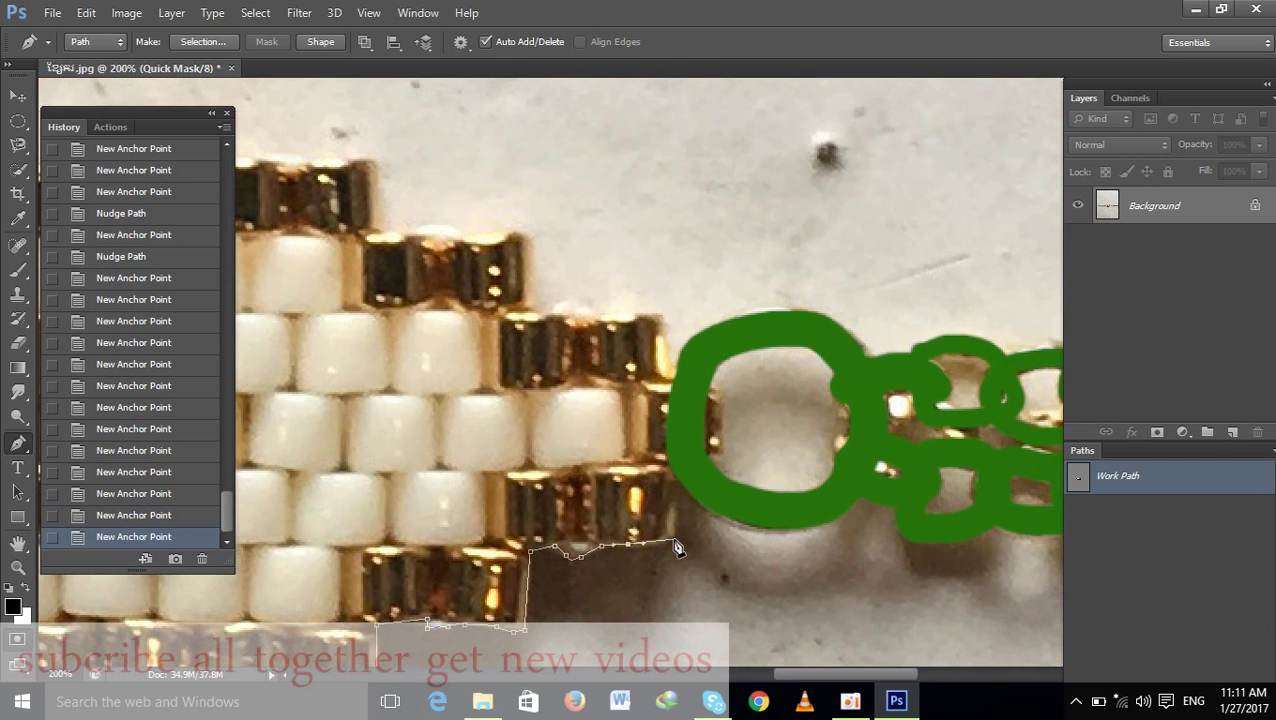
{"action": "left_click", "coordinate": [666, 484]}
Extend the outline up beside the end ring to the beadwork's upper corner, nudging a point into place
{"action": "left_click", "coordinate": [695, 460]}
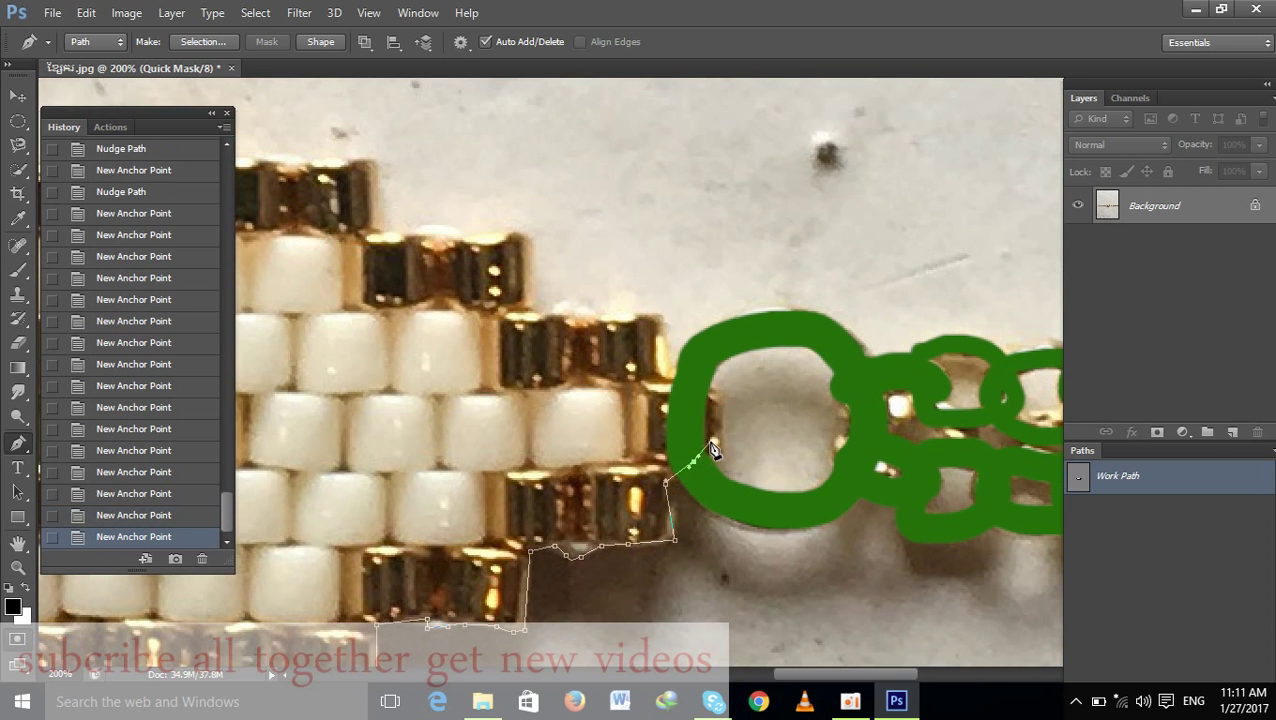
{"action": "left_click", "coordinate": [716, 446]}
{"action": "left_click", "coordinate": [716, 383]}
{"action": "key", "text": "Up"}
{"action": "left_click", "coordinate": [678, 375]}
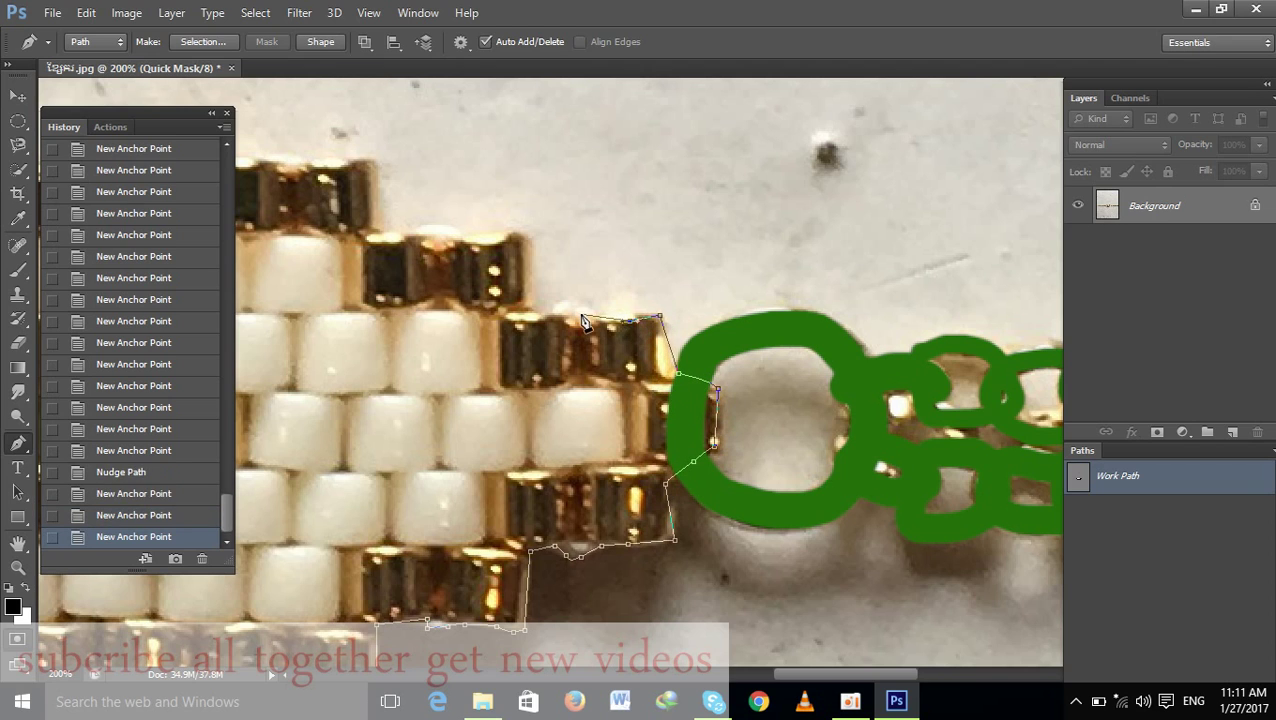
Trace the outline left along the bead tops and up the step to the top row
{"action": "left_click", "coordinate": [660, 318]}
{"action": "left_click", "coordinate": [580, 316]}
{"action": "left_click", "coordinate": [530, 311]}
{"action": "left_click", "coordinate": [530, 240]}
{"action": "left_click_drag", "start_coordinate": [530, 240], "coordinate": [850, 376]}
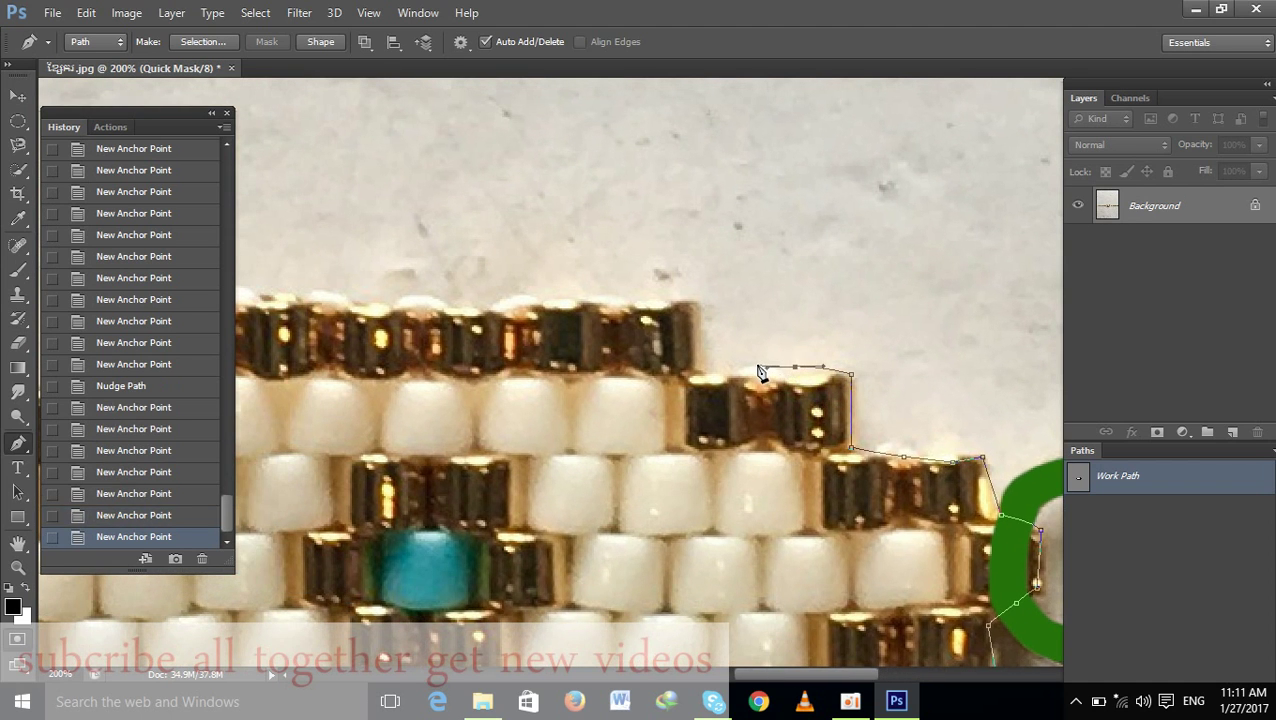
{"action": "key", "text": "Down"}
{"action": "left_click", "coordinate": [708, 375]}
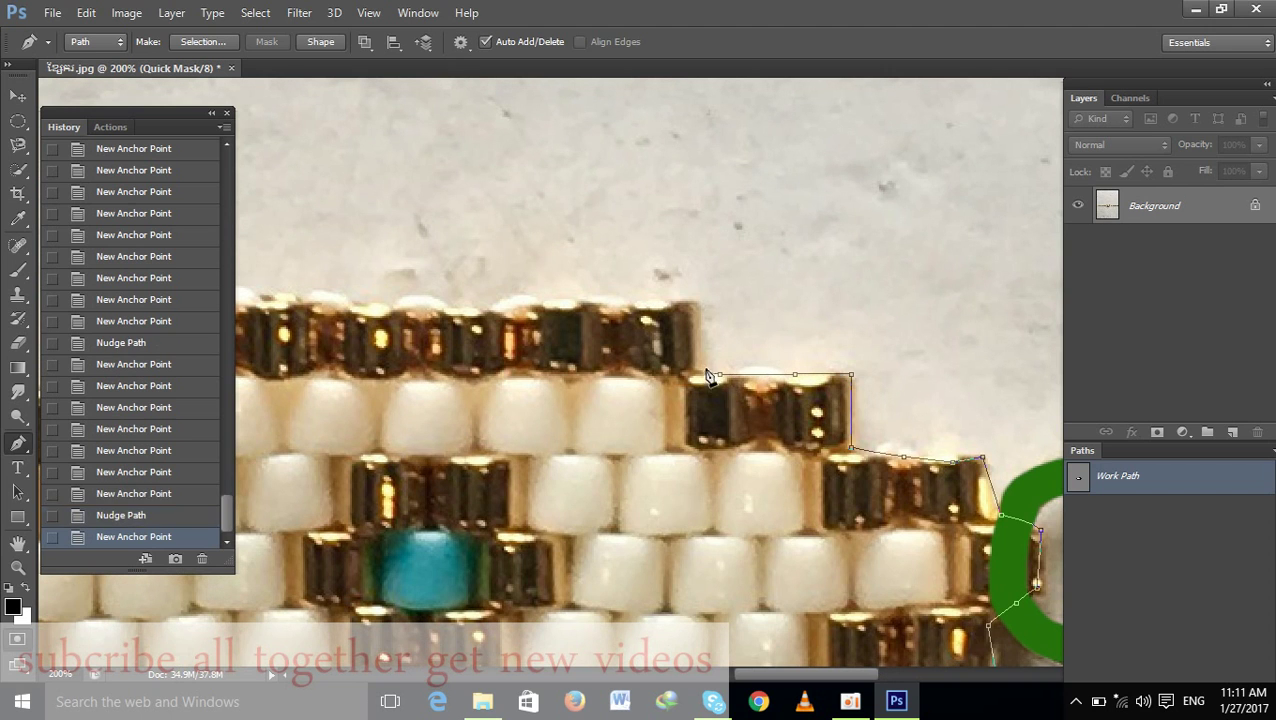
{"action": "left_click", "coordinate": [699, 305]}
Add anchors leftward along the top bead row
{"action": "left_click", "coordinate": [668, 302]}
{"action": "left_click", "coordinate": [621, 302]}
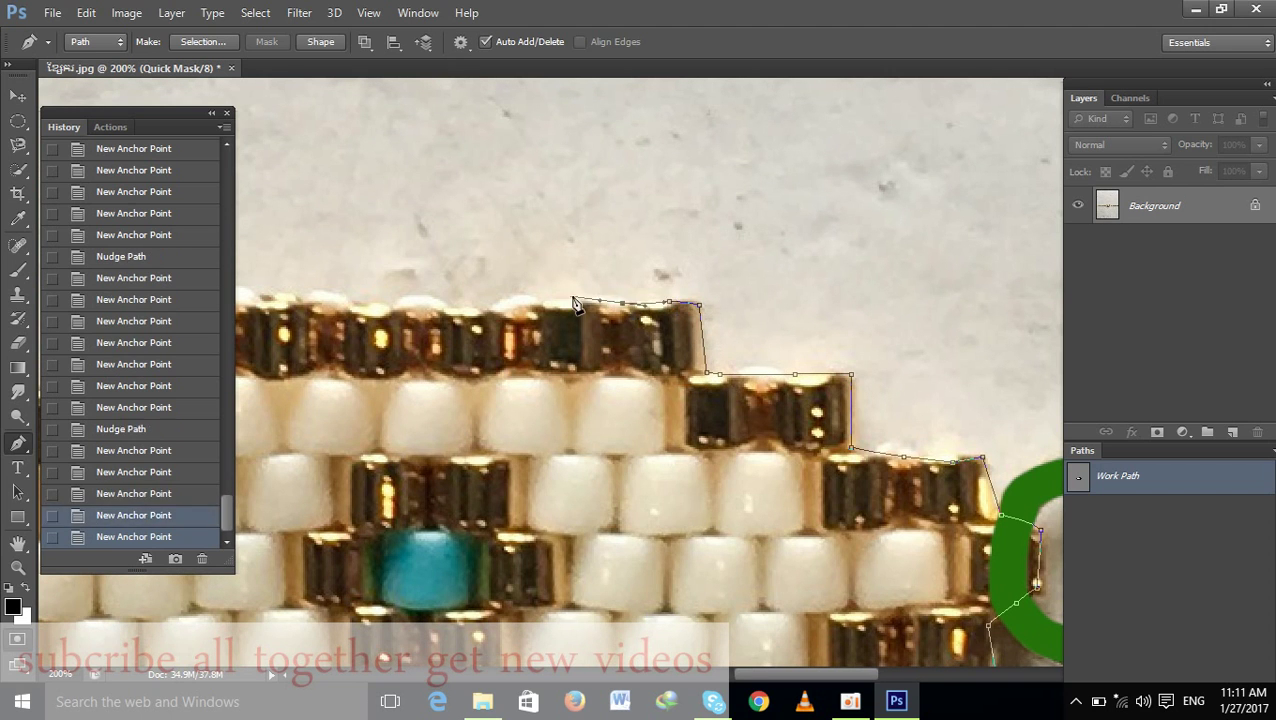
{"action": "left_click", "coordinate": [564, 298]}
{"action": "left_click", "coordinate": [508, 298]}
{"action": "left_click", "coordinate": [487, 303]}
{"action": "left_click", "coordinate": [439, 304]}
{"action": "left_click", "coordinate": [417, 300]}
{"action": "left_click", "coordinate": [368, 301]}
{"action": "left_click", "coordinate": [350, 301]}
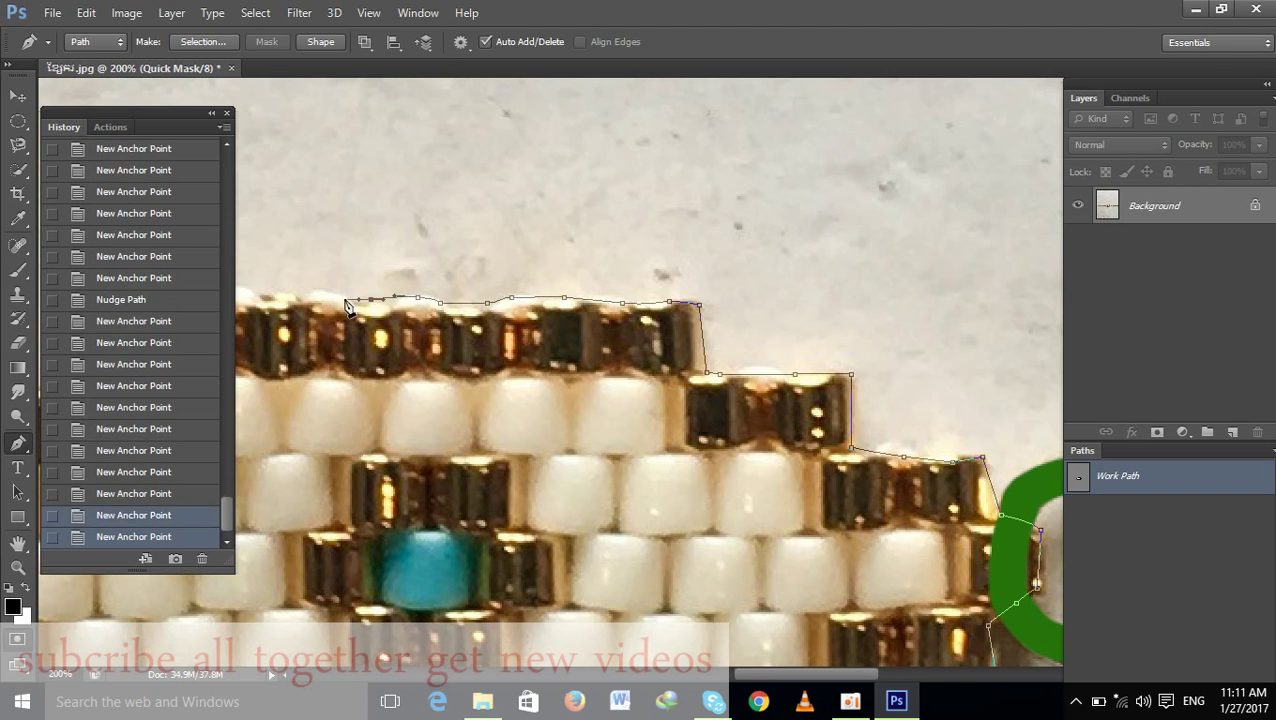
{"action": "left_click_drag", "start_coordinate": [347, 300], "coordinate": [762, 350]}
Follow the top bead edge, down the step and left along the lower bead tops to the corner
{"action": "left_click", "coordinate": [703, 336]}
{"action": "left_click", "coordinate": [670, 331]}
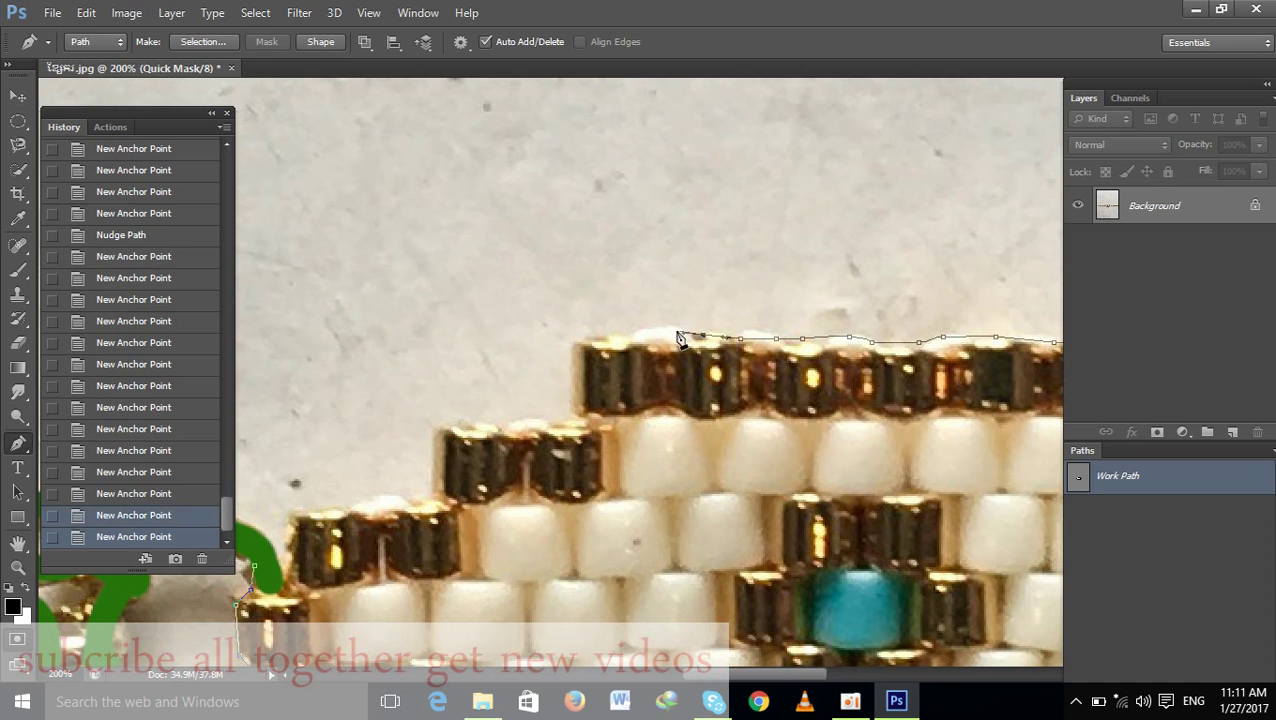
{"action": "left_click", "coordinate": [630, 331]}
{"action": "left_click", "coordinate": [598, 340]}
{"action": "left_click", "coordinate": [578, 346]}
{"action": "left_click", "coordinate": [577, 375]}
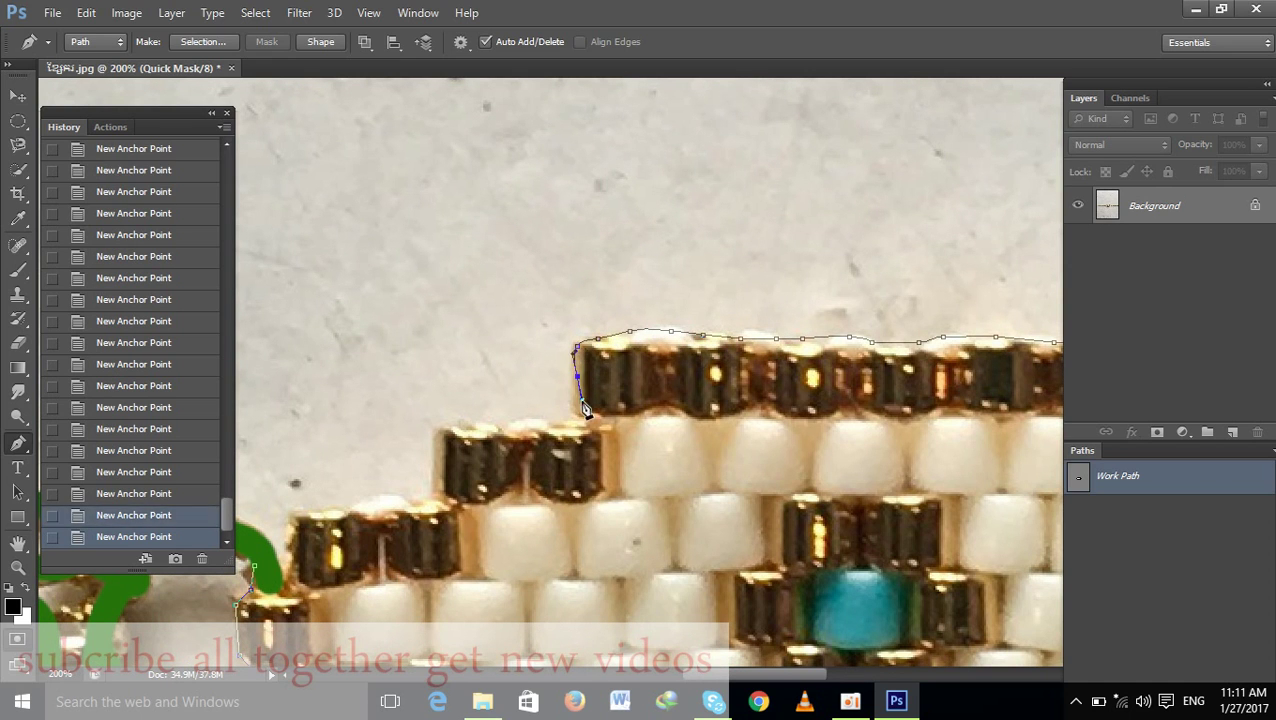
{"action": "left_click", "coordinate": [578, 411]}
{"action": "left_click", "coordinate": [558, 418]}
{"action": "left_click", "coordinate": [540, 418]}
{"action": "left_click", "coordinate": [497, 424]}
{"action": "left_click", "coordinate": [484, 425]}
{"action": "left_click", "coordinate": [453, 425]}
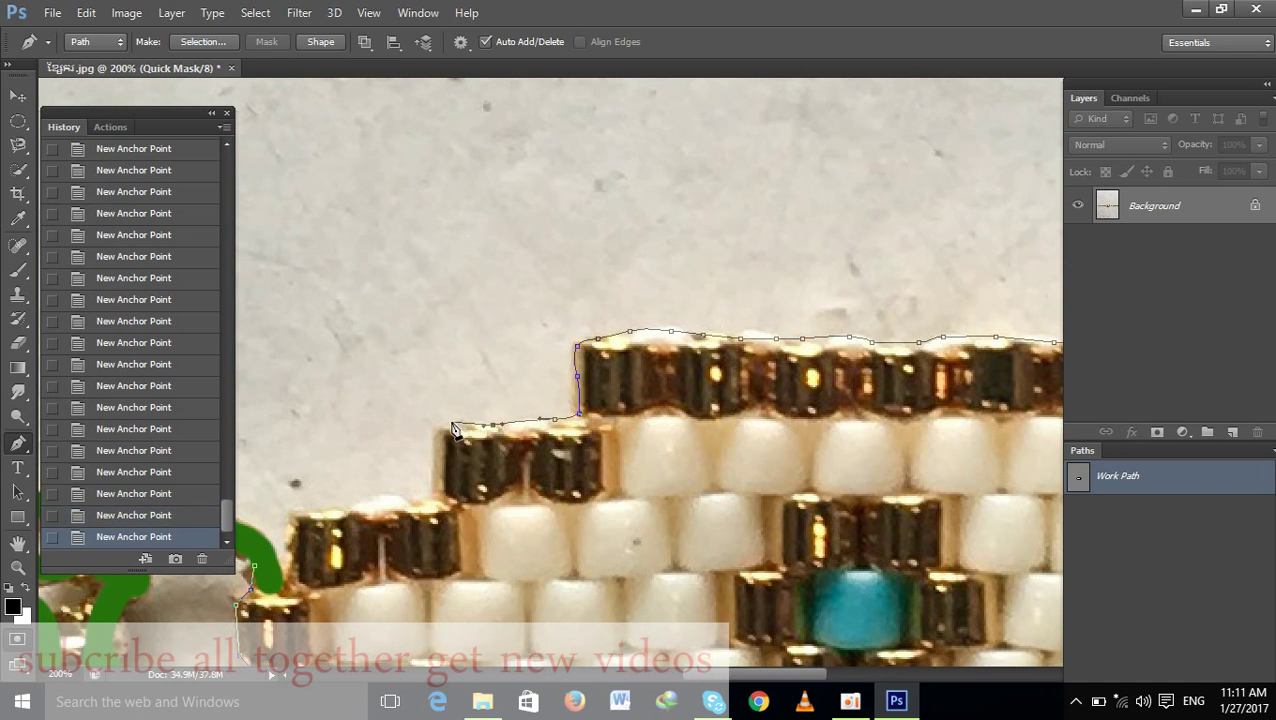
{"action": "left_click", "coordinate": [434, 451]}
Trace the left end's bead tops back to the starting anchor and close the path
{"action": "left_click_drag", "start_coordinate": [414, 485], "coordinate": [537, 163]}
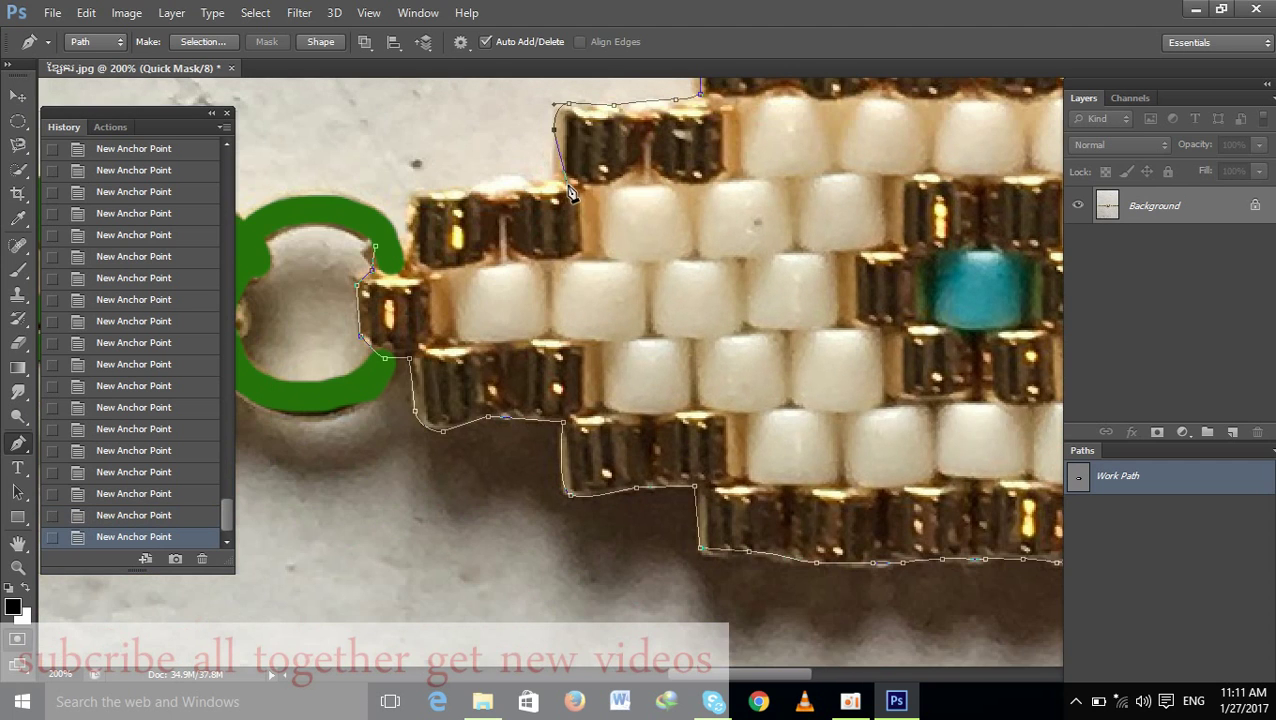
{"action": "left_click", "coordinate": [551, 177]}
{"action": "left_click", "coordinate": [524, 182]}
{"action": "left_click", "coordinate": [498, 184]}
{"action": "left_click", "coordinate": [470, 192]}
{"action": "left_click", "coordinate": [446, 195]}
{"action": "left_click", "coordinate": [413, 193]}
{"action": "left_click", "coordinate": [409, 226]}
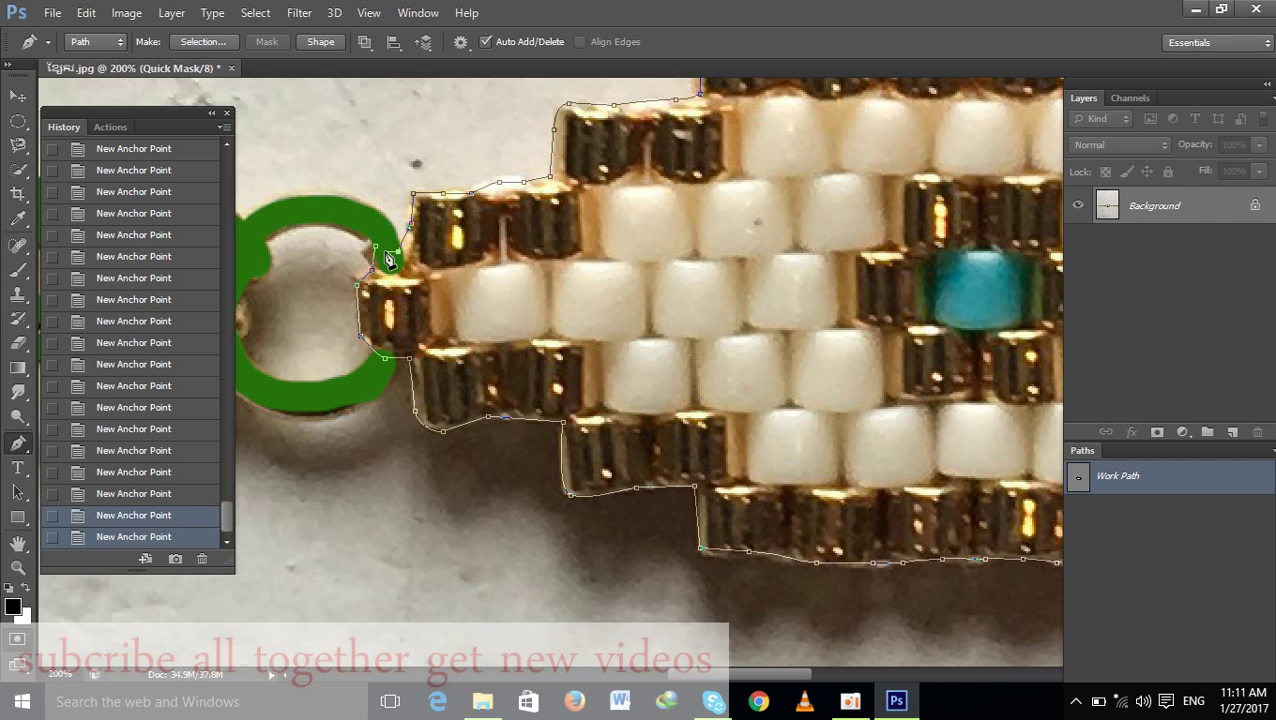
{"action": "left_click", "coordinate": [380, 255]}
Load the path as a selection, feather it, fill it into the mask, and exit Quick Mask
{"action": "key", "text": "ctrl+Return"}
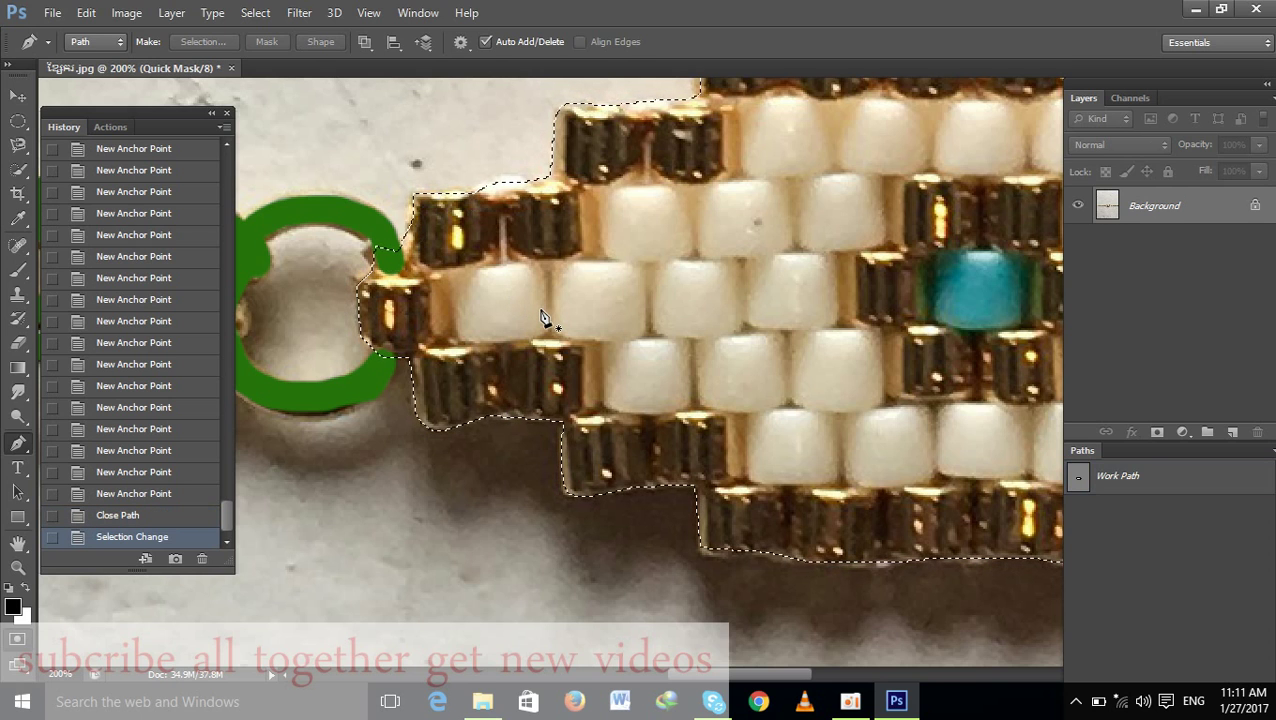
{"action": "key", "text": "shift+F6"}
{"action": "key", "text": "Return"}
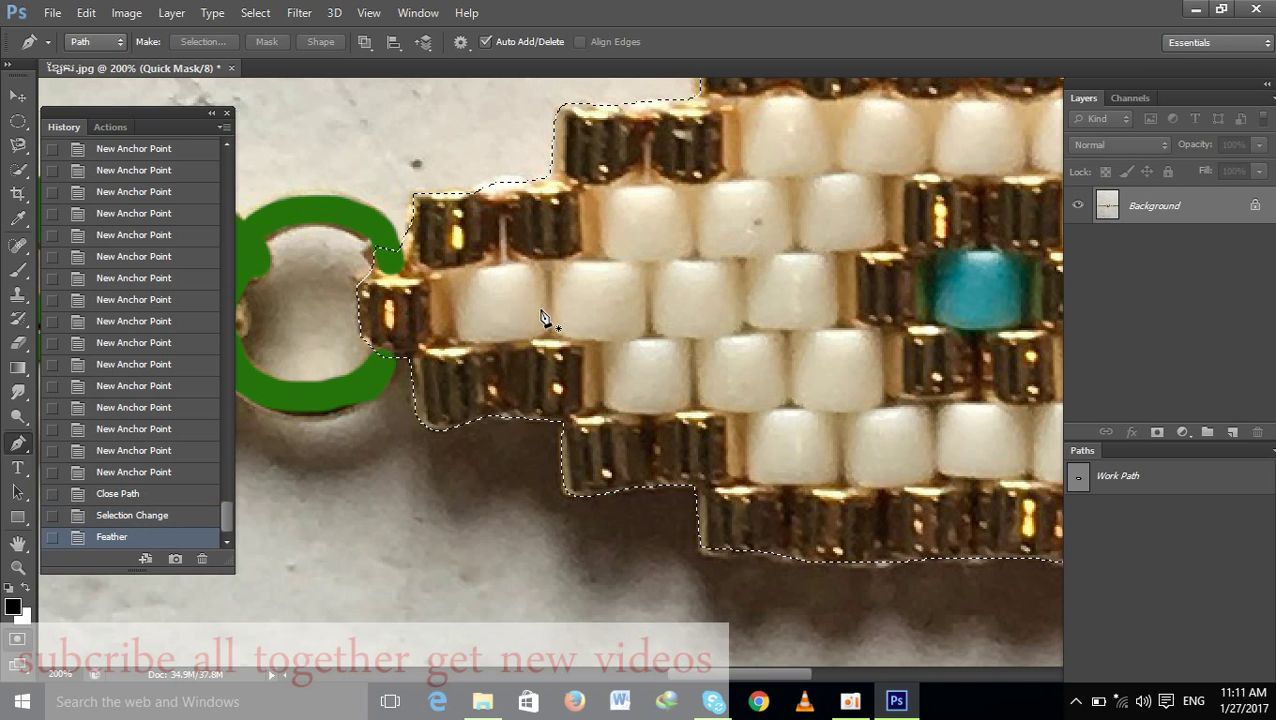
{"action": "key", "text": "alt+BackSpace"}
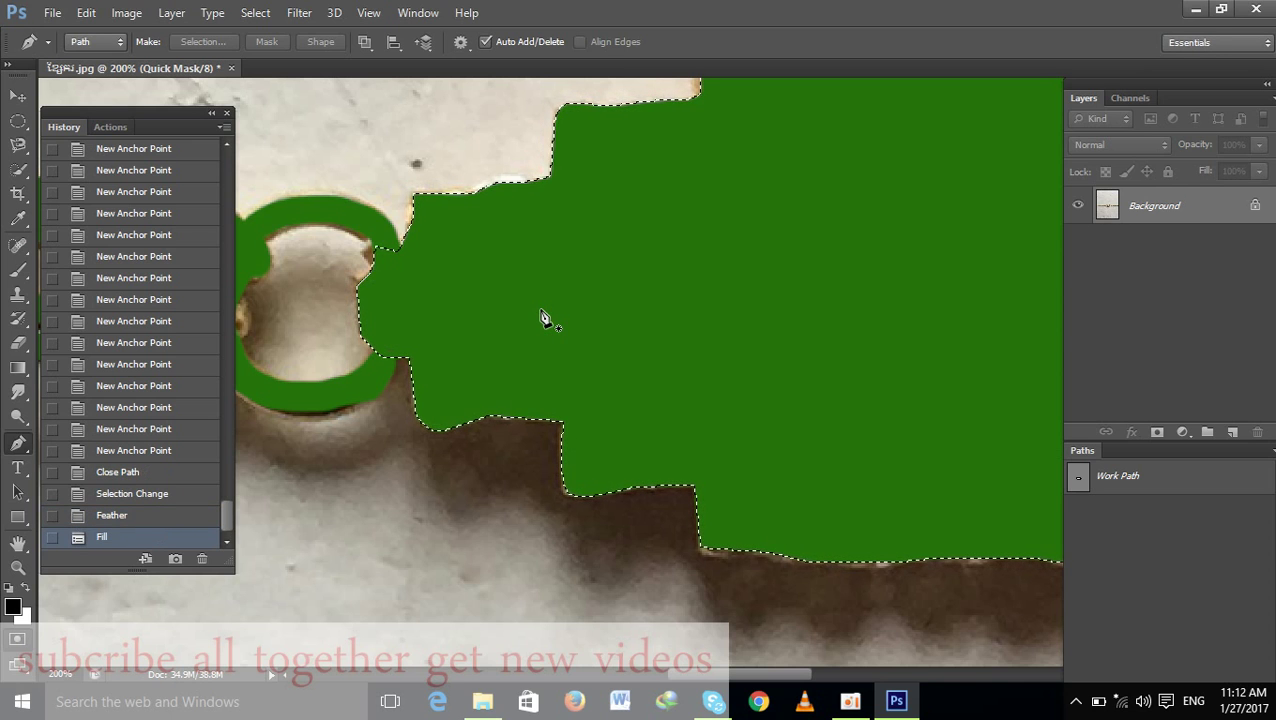
{"action": "key", "text": "q"}
Zoom out to the whole bracelet, dismiss the Fill dialog, and reopen Feather Selection at 0.3 pixels
{"action": "key", "text": "ctrl+minus"}
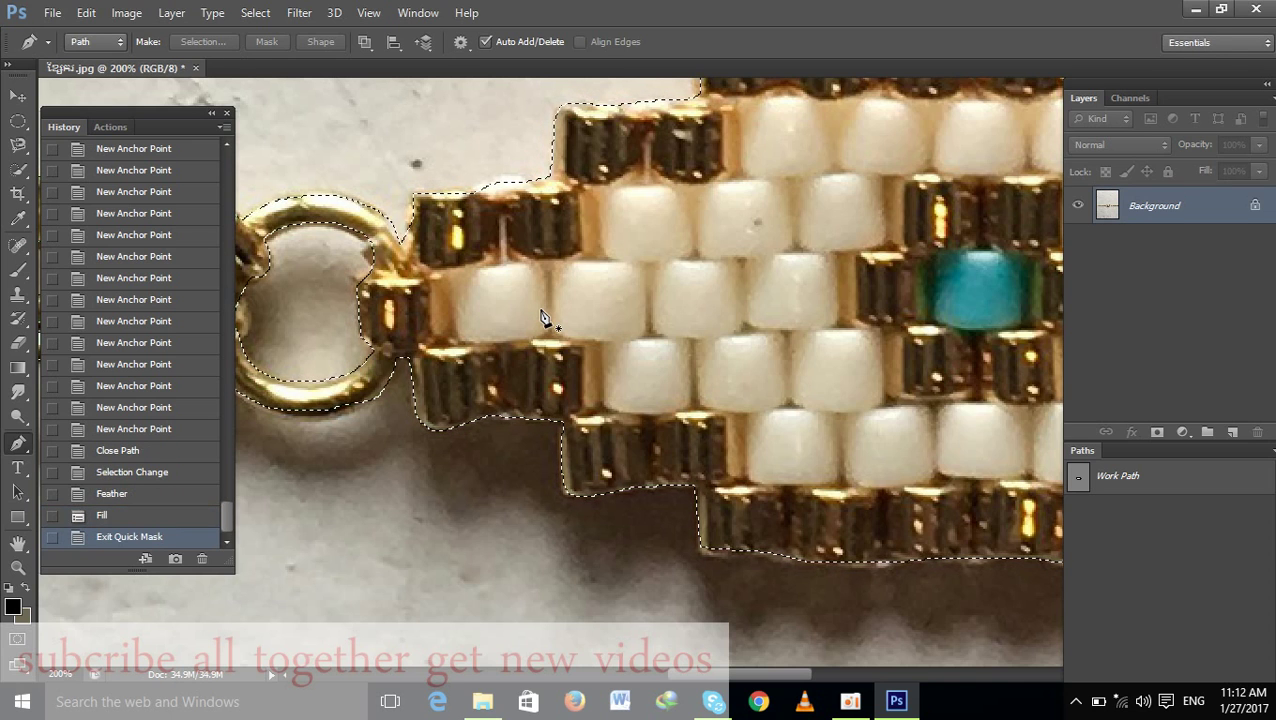
{"action": "key", "text": "ctrl+minus"}
{"action": "key", "text": "ctrl+minus"}
{"action": "key", "text": "ctrl+minus"}
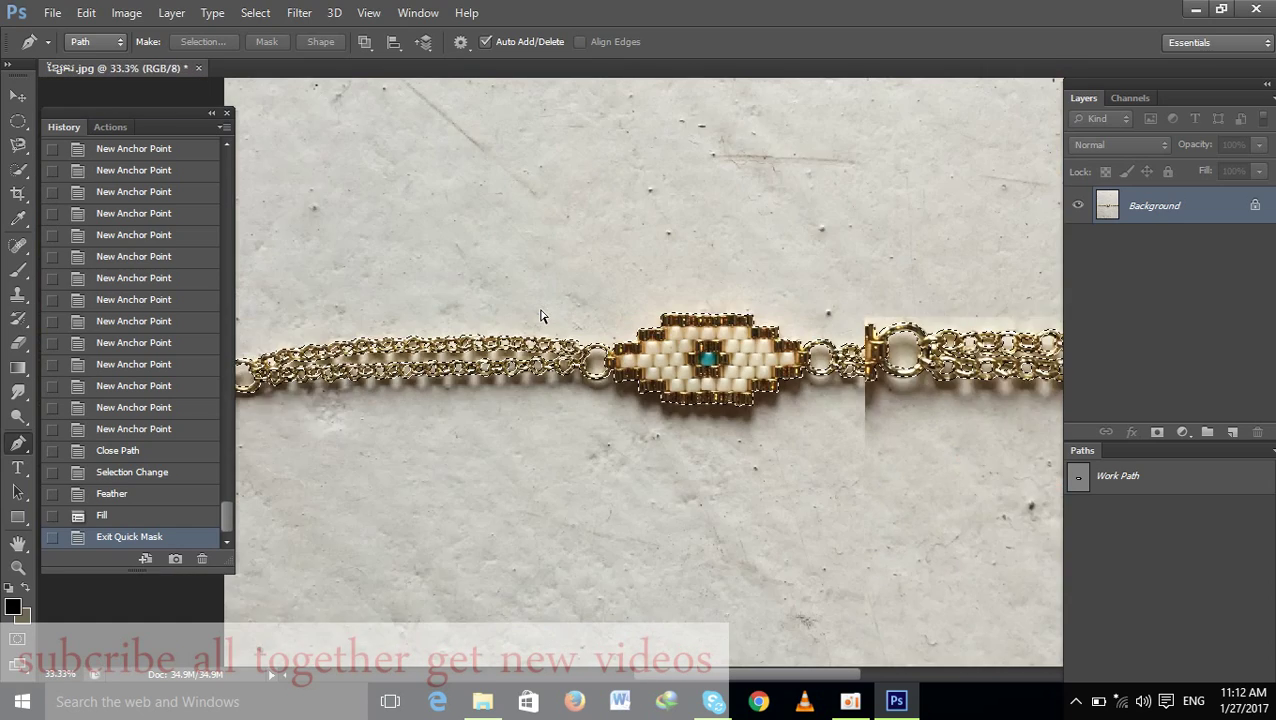
{"action": "key", "text": "ctrl+minus"}
{"action": "key", "text": "ctrl+minus"}
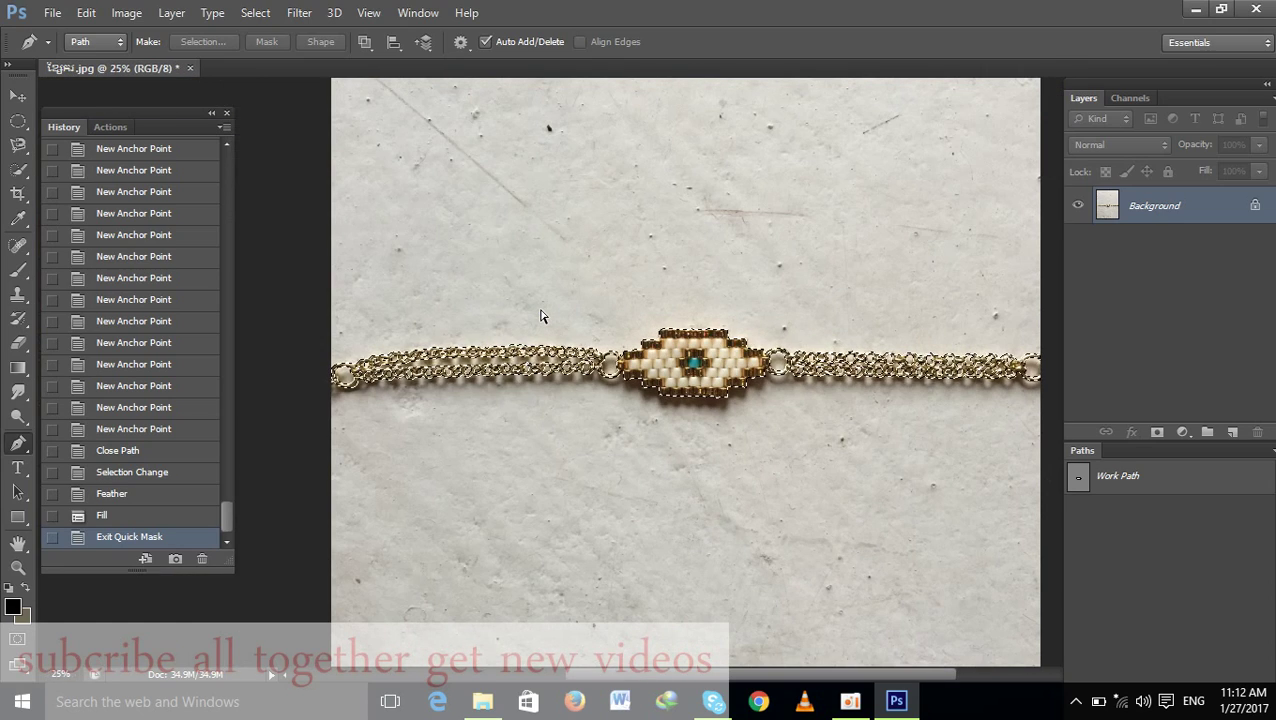
{"action": "key", "text": "shift+F5"}
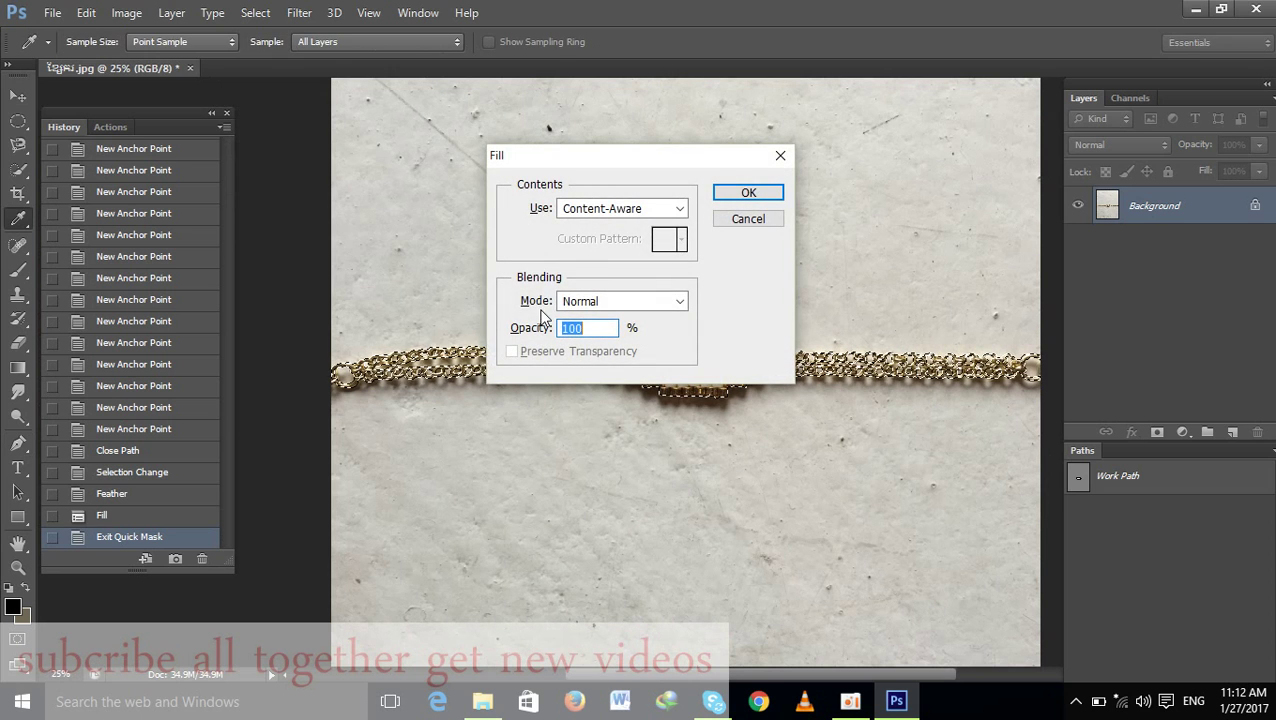
{"action": "left_click", "coordinate": [787, 160]}
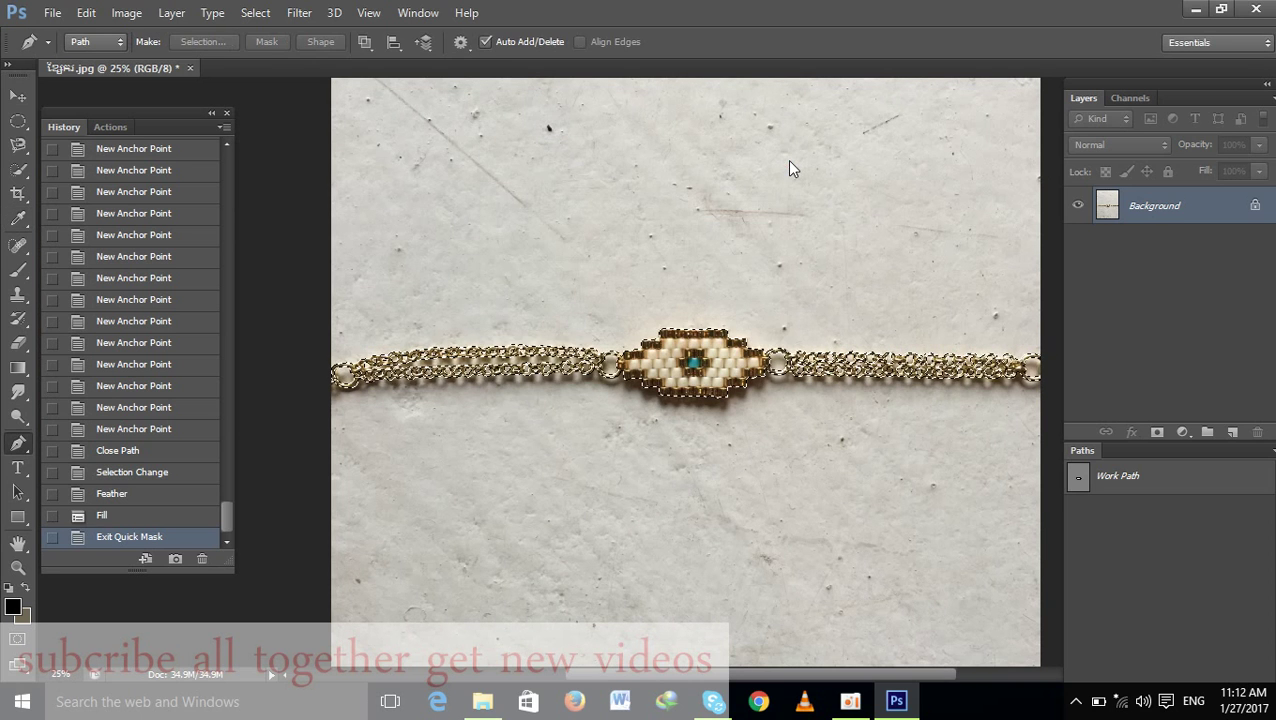
{"action": "key", "text": "shift+F6"}
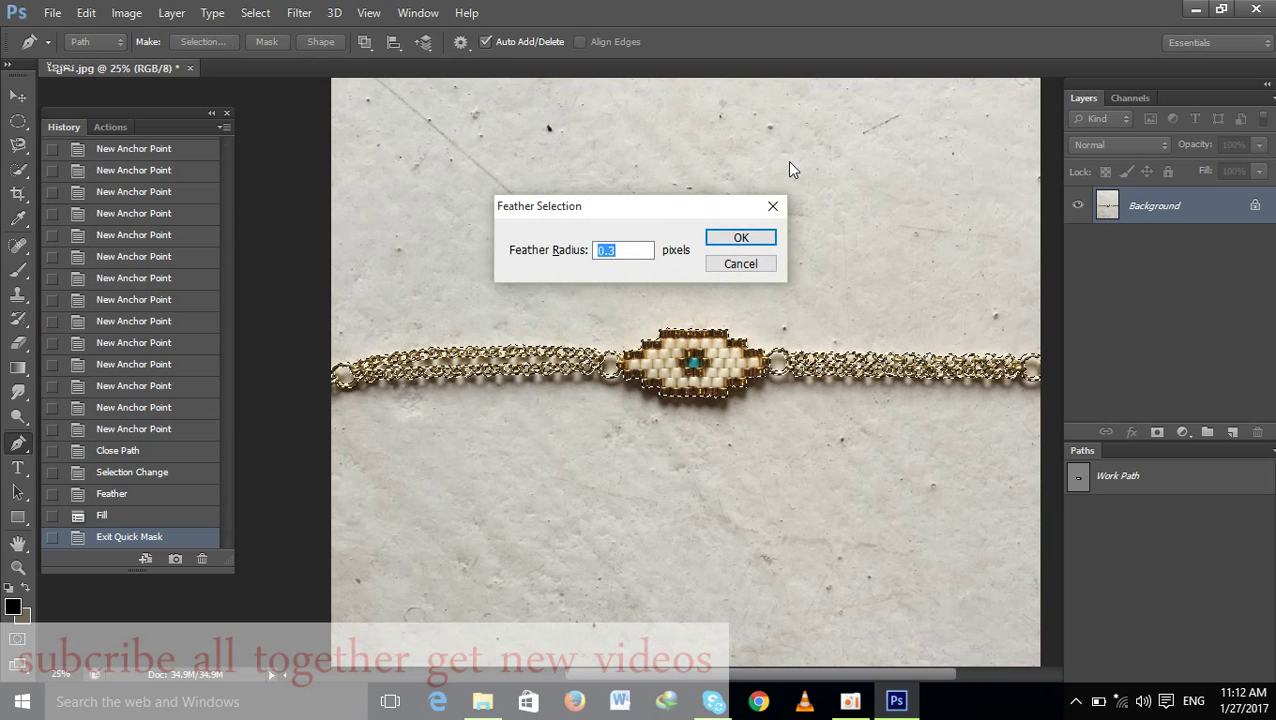
Feather the selection by 0.5 pixels, copy the bracelet to new layers, and fill Layer 1 black
{"action": "type", "text": "0"}
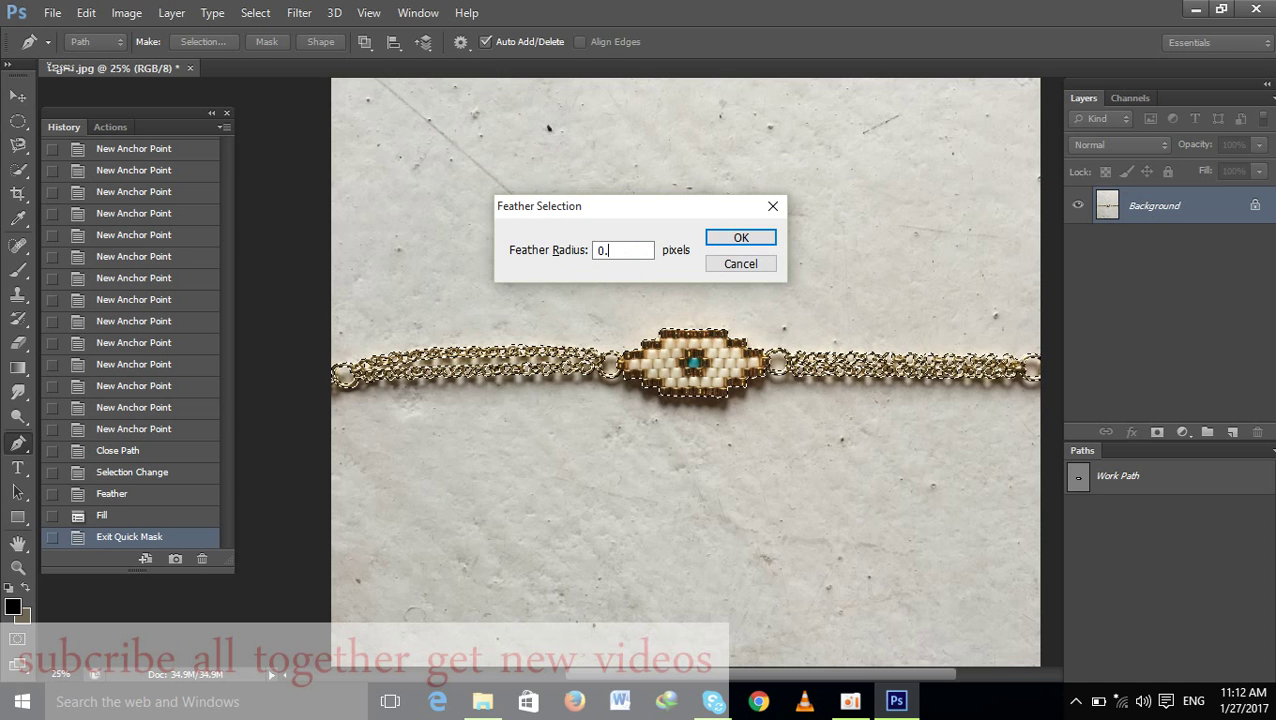
{"action": "type", "text": ".5"}
{"action": "key", "text": "Return"}
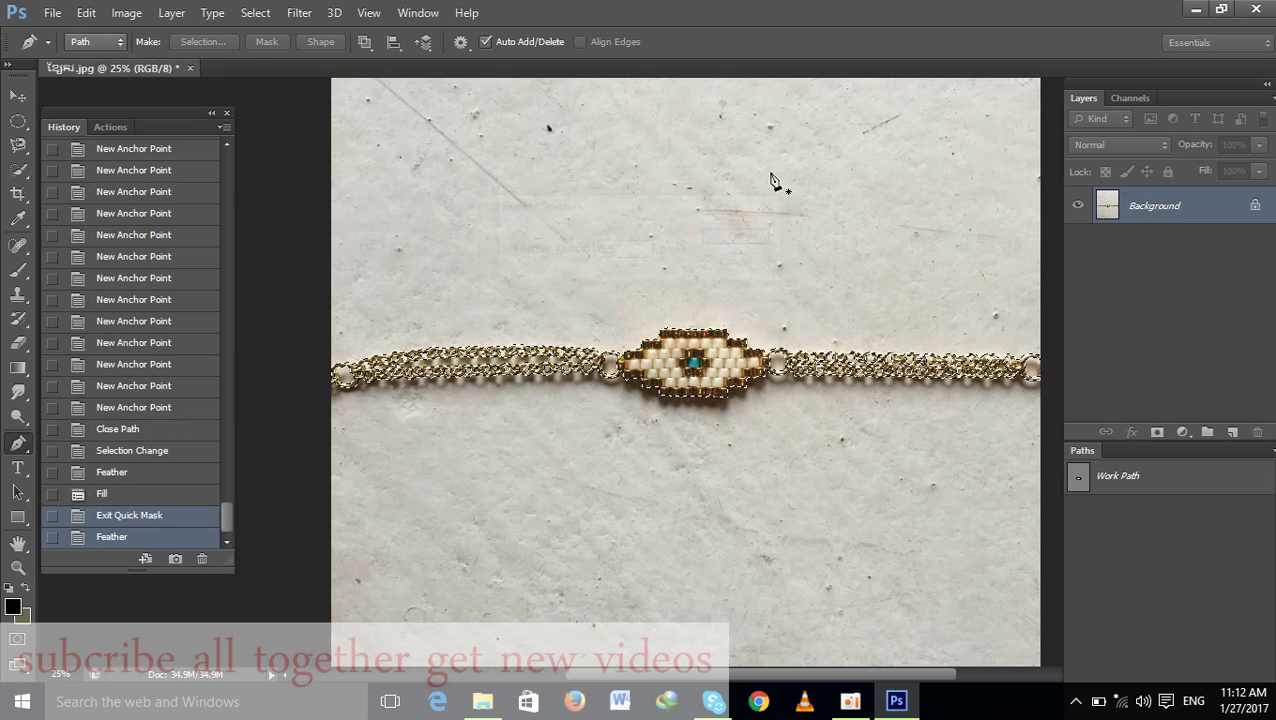
{"action": "key", "text": "ctrl+j"}
{"action": "key", "text": "ctrl+j"}
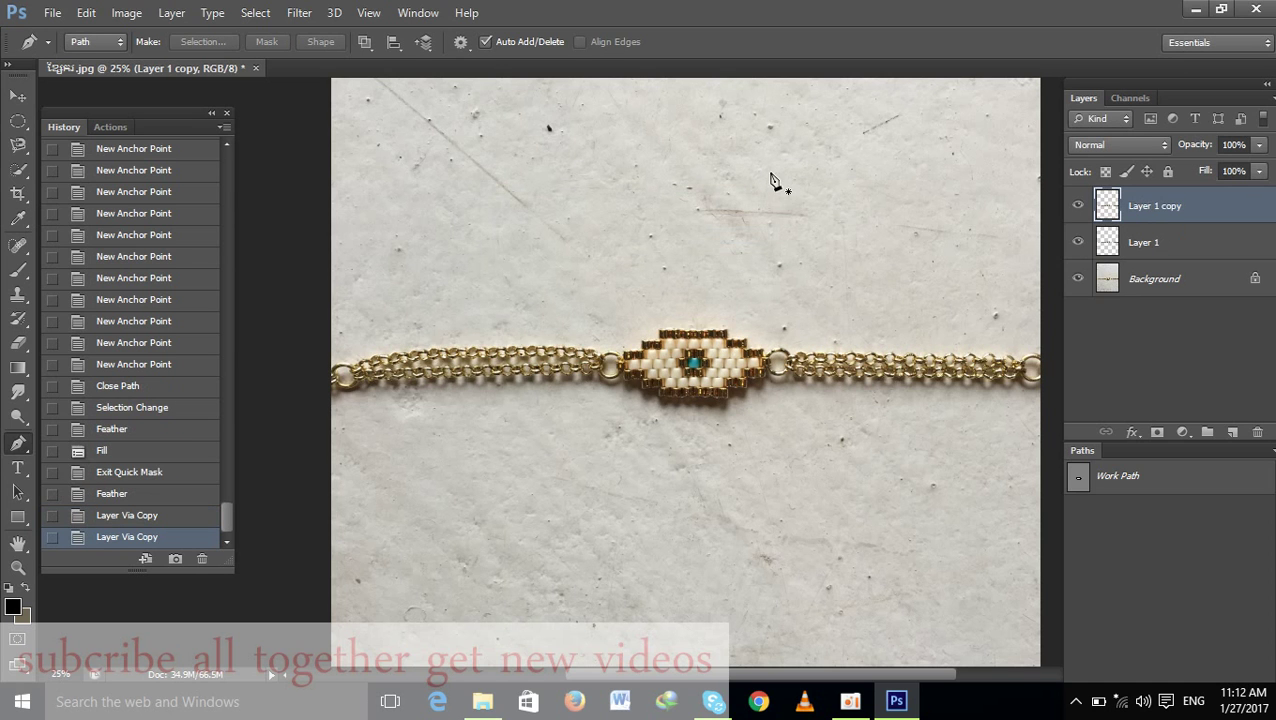
{"action": "left_click", "coordinate": [1166, 244]}
{"action": "key", "text": "alt+BackSpace"}
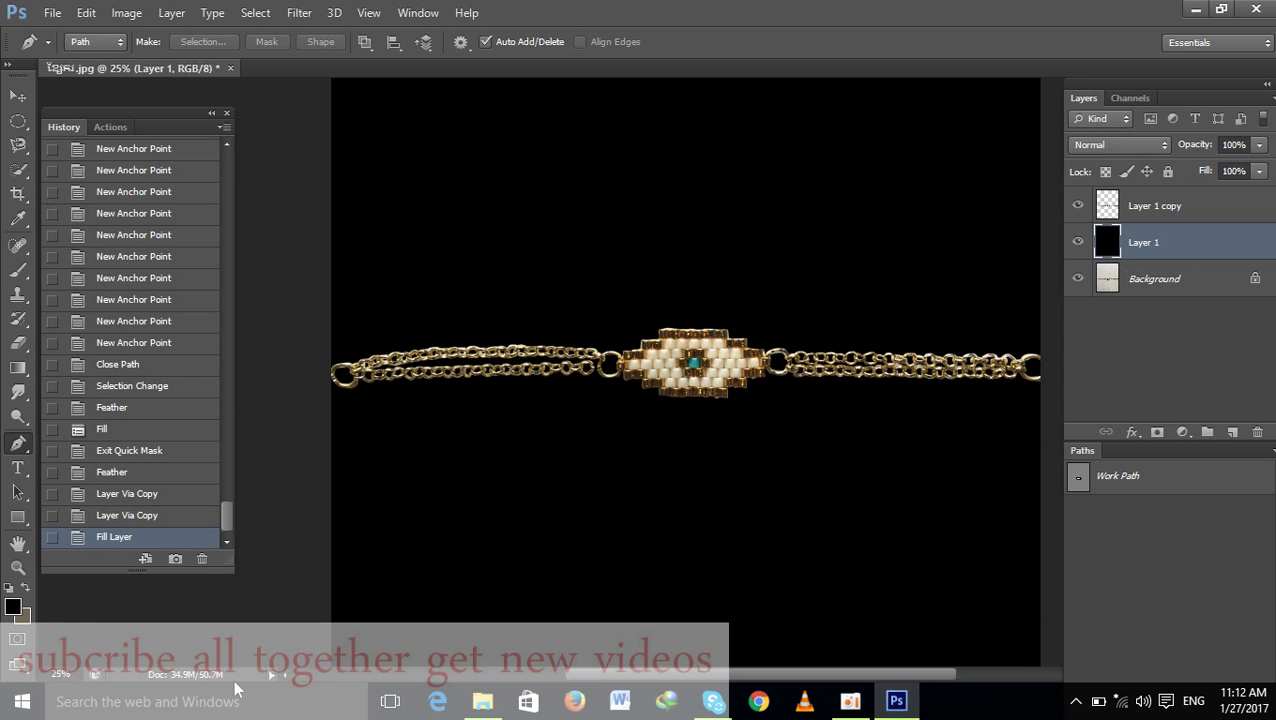
Set the background colour to white and fill Layer 1 with white
{"action": "left_click", "coordinate": [23, 617]}
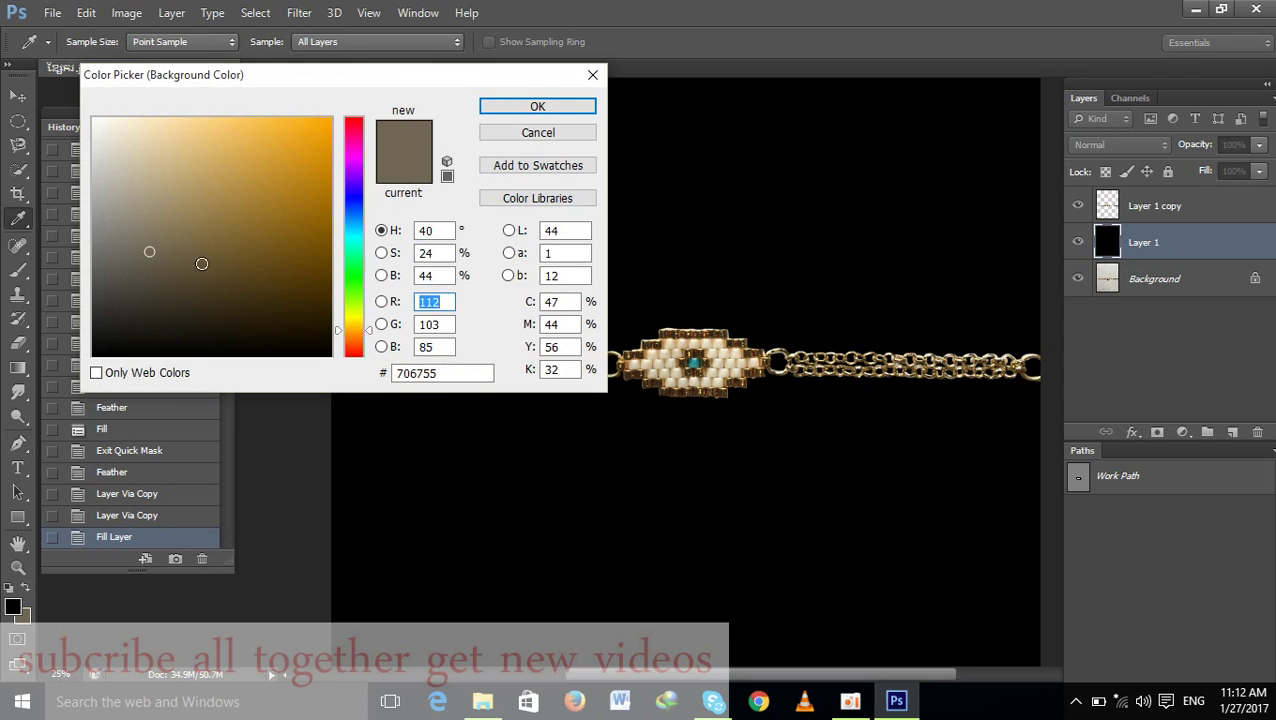
{"action": "left_click_drag", "start_coordinate": [199, 262], "coordinate": [3, 10]}
{"action": "left_click", "coordinate": [540, 108]}
{"action": "key", "text": "p"}
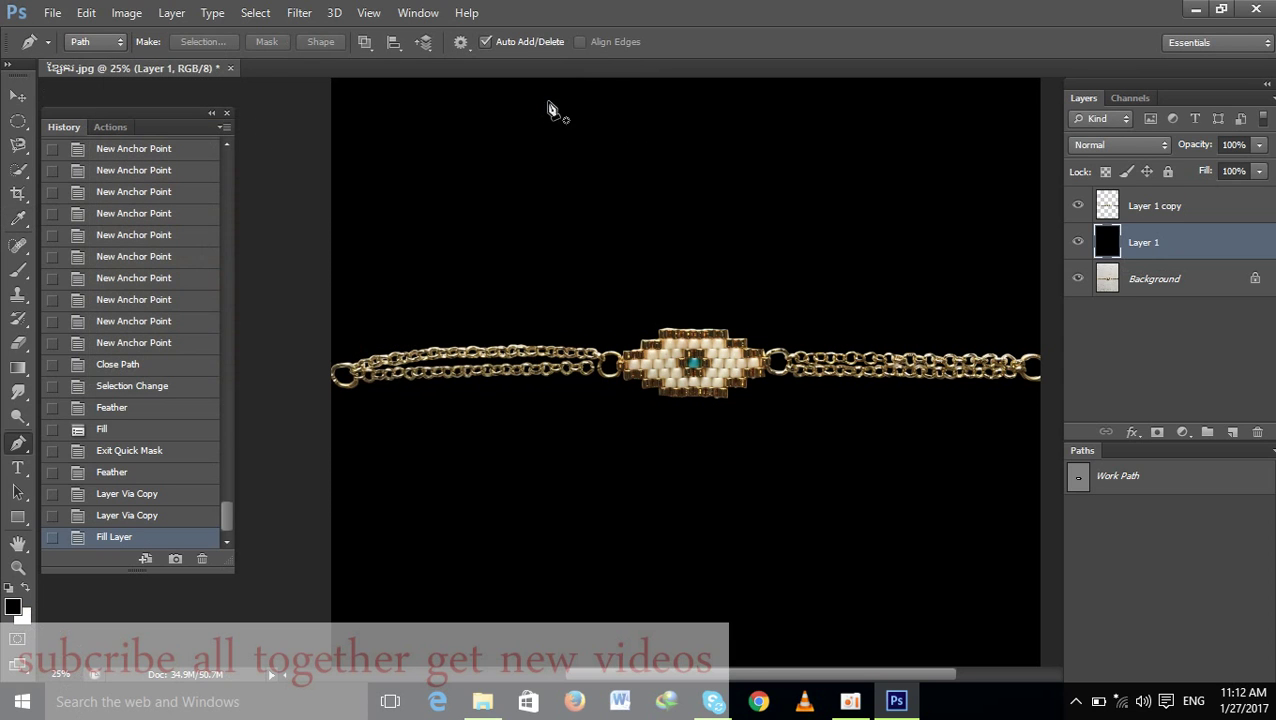
{"action": "key", "text": "alt+BackSpace"}
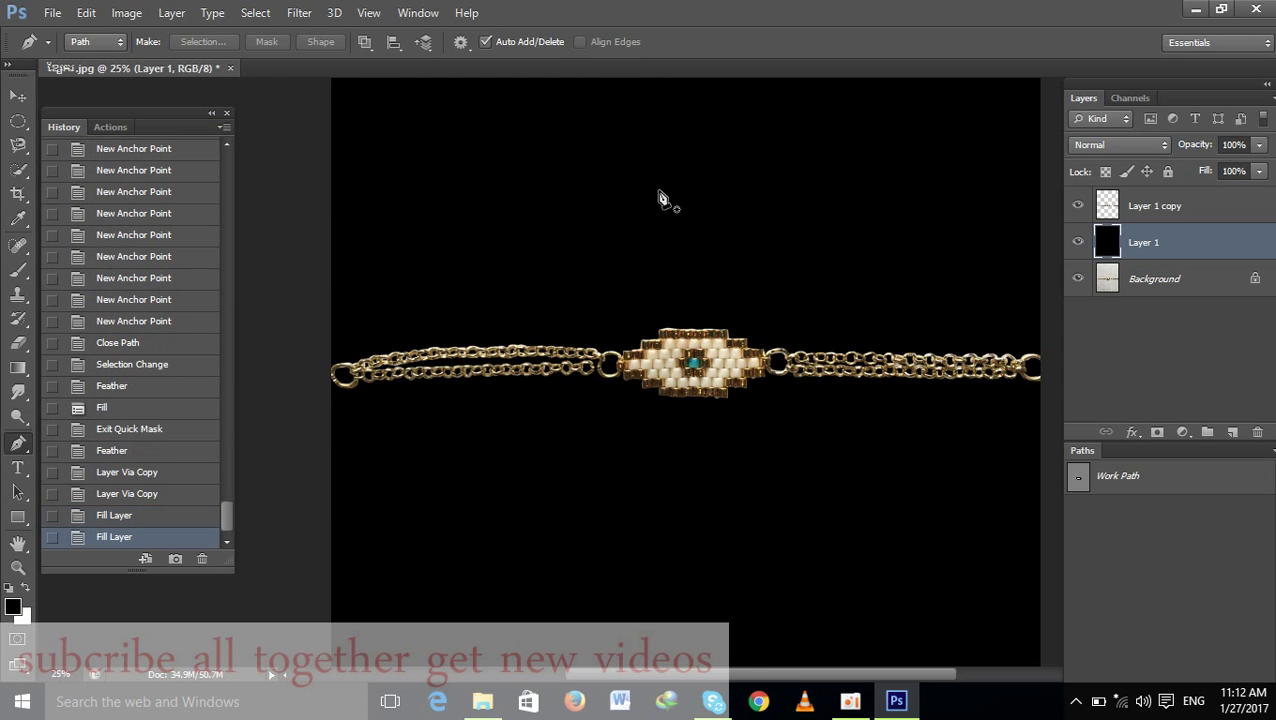
{"action": "key", "text": "ctrl+BackSpace"}
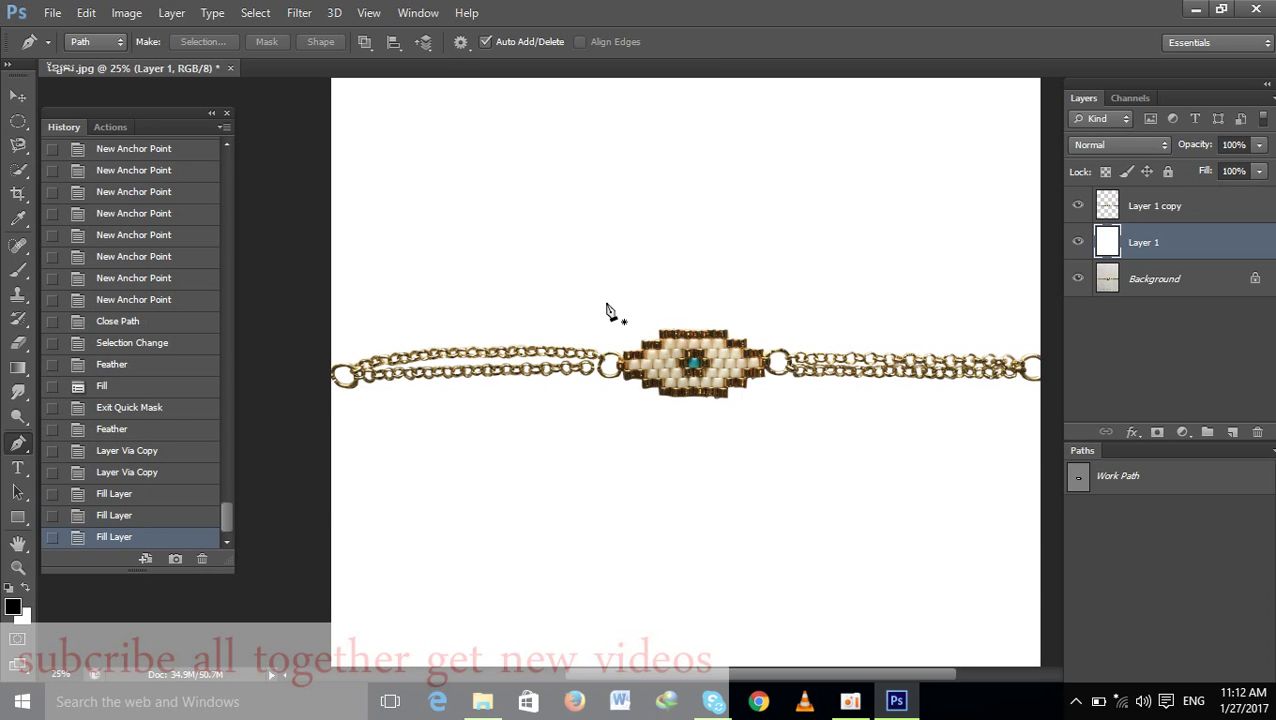
Zoom to 16.7% so the whole white page with the bracelet fits in view
{"action": "key", "text": "ctrl+minus"}
{"action": "key", "text": "ctrl+minus"}
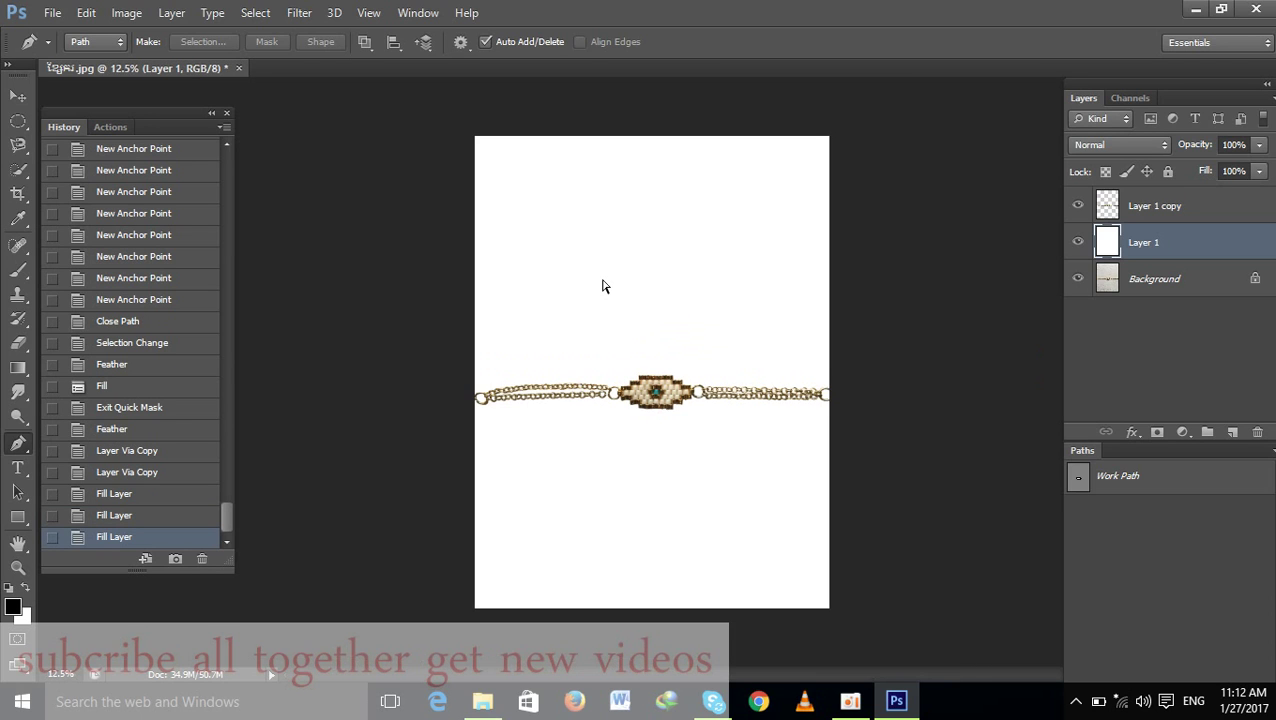
{"action": "key", "text": "ctrl+plus"}
{"action": "key", "text": "ctrl+plus"}
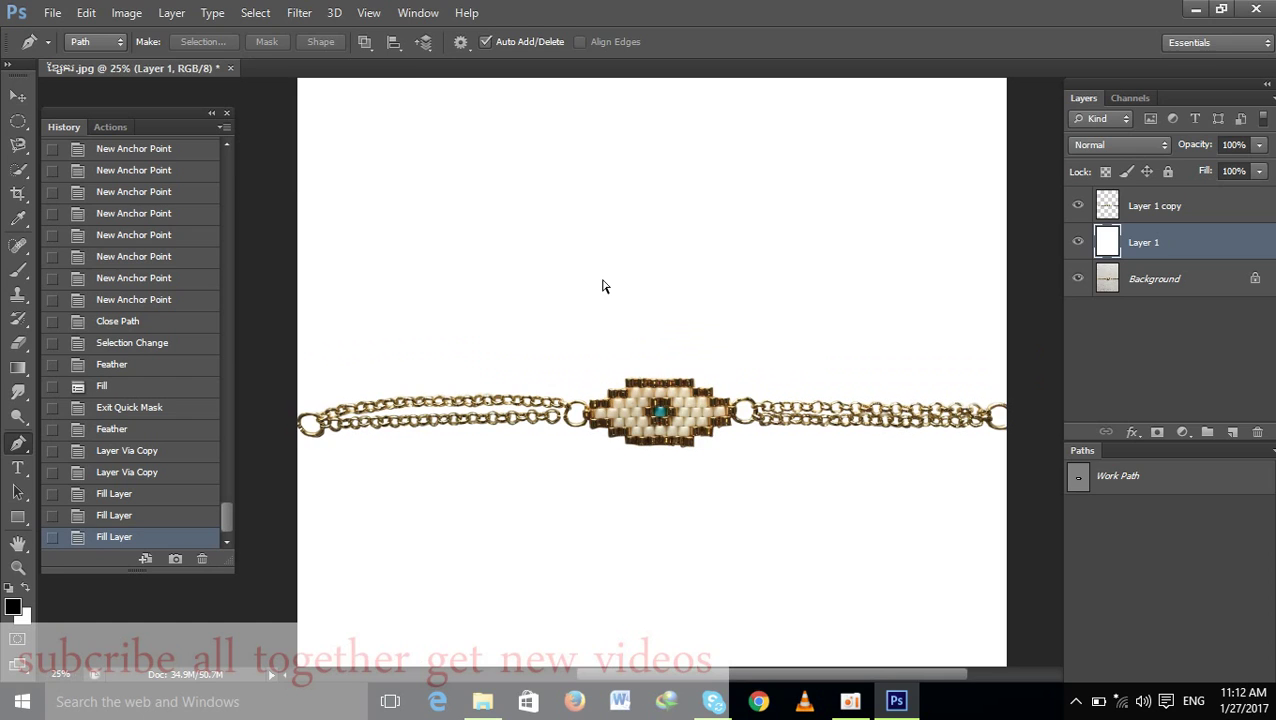
{"action": "key", "text": "ctrl+minus"}
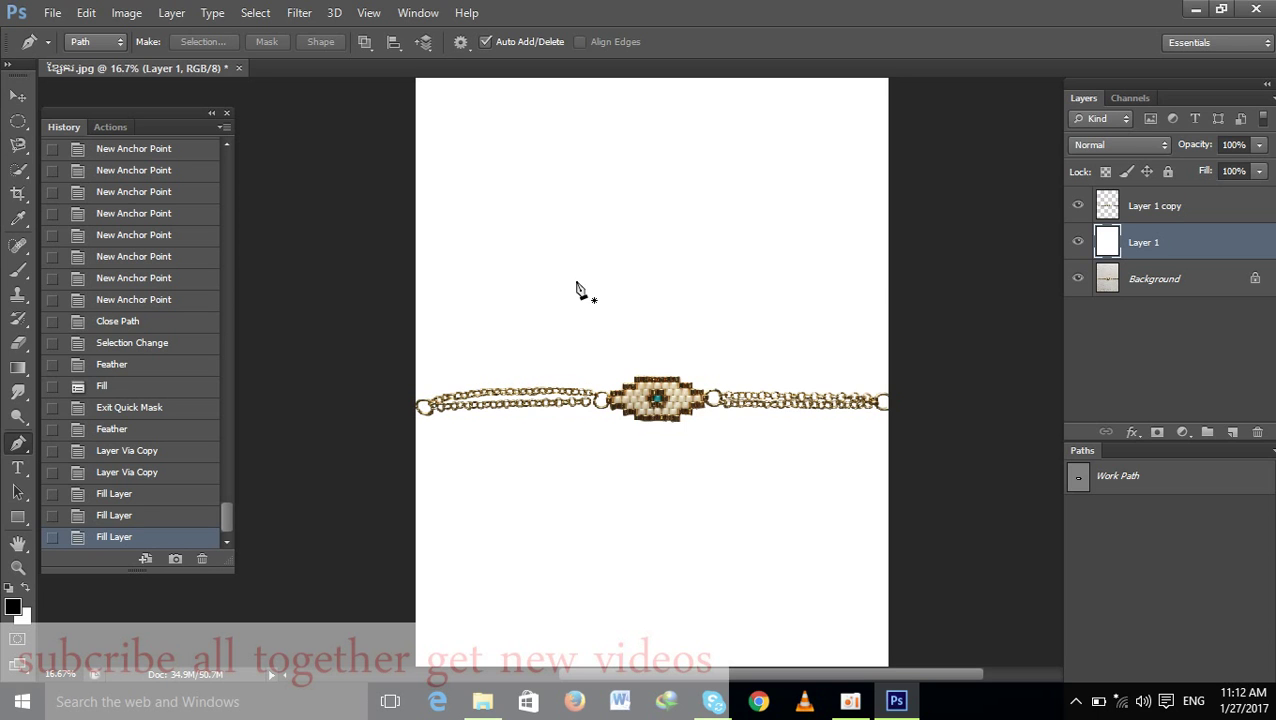
{"action": "left_click", "coordinate": [54, 13]}
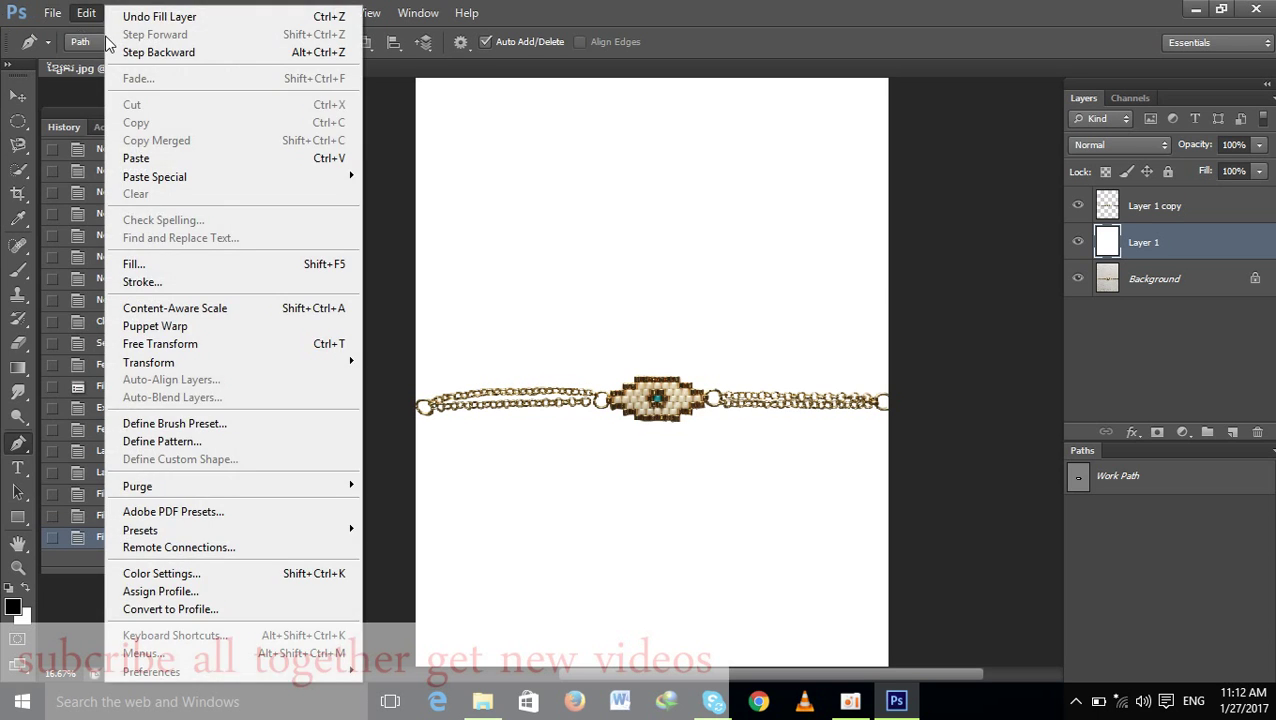
{"action": "left_click", "coordinate": [100, 29]}
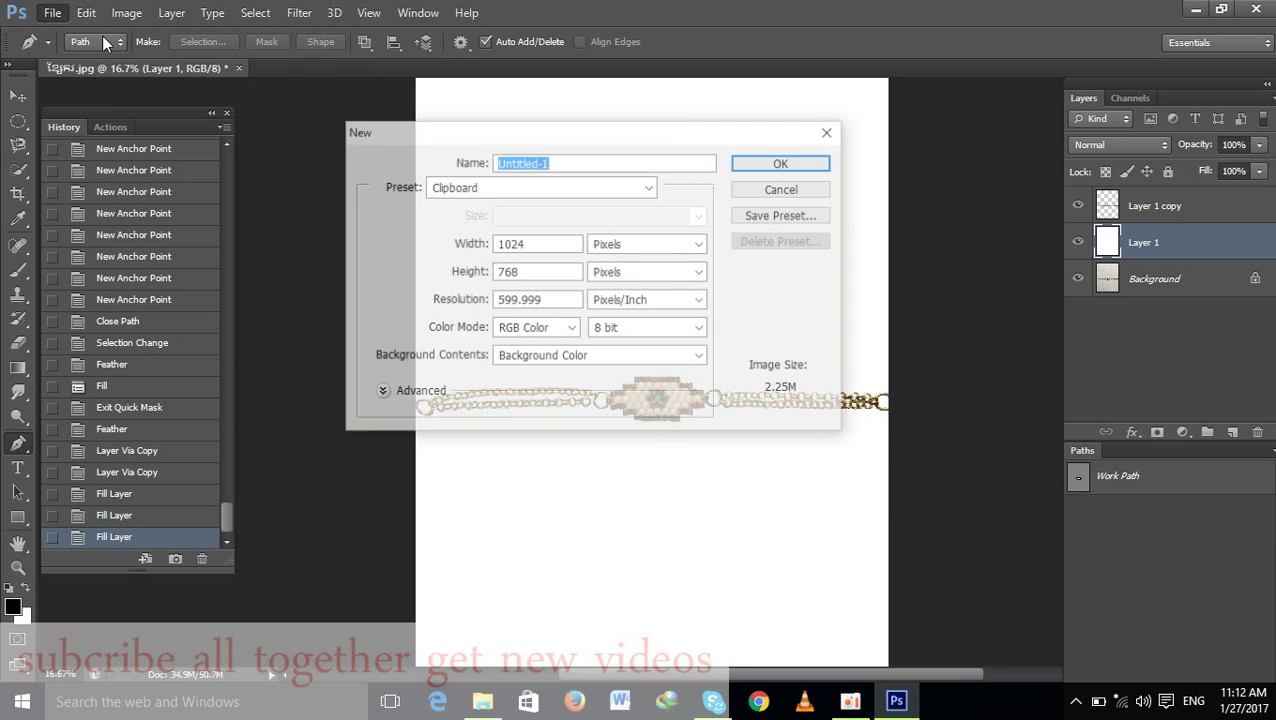
{"action": "left_click", "coordinate": [831, 132]}
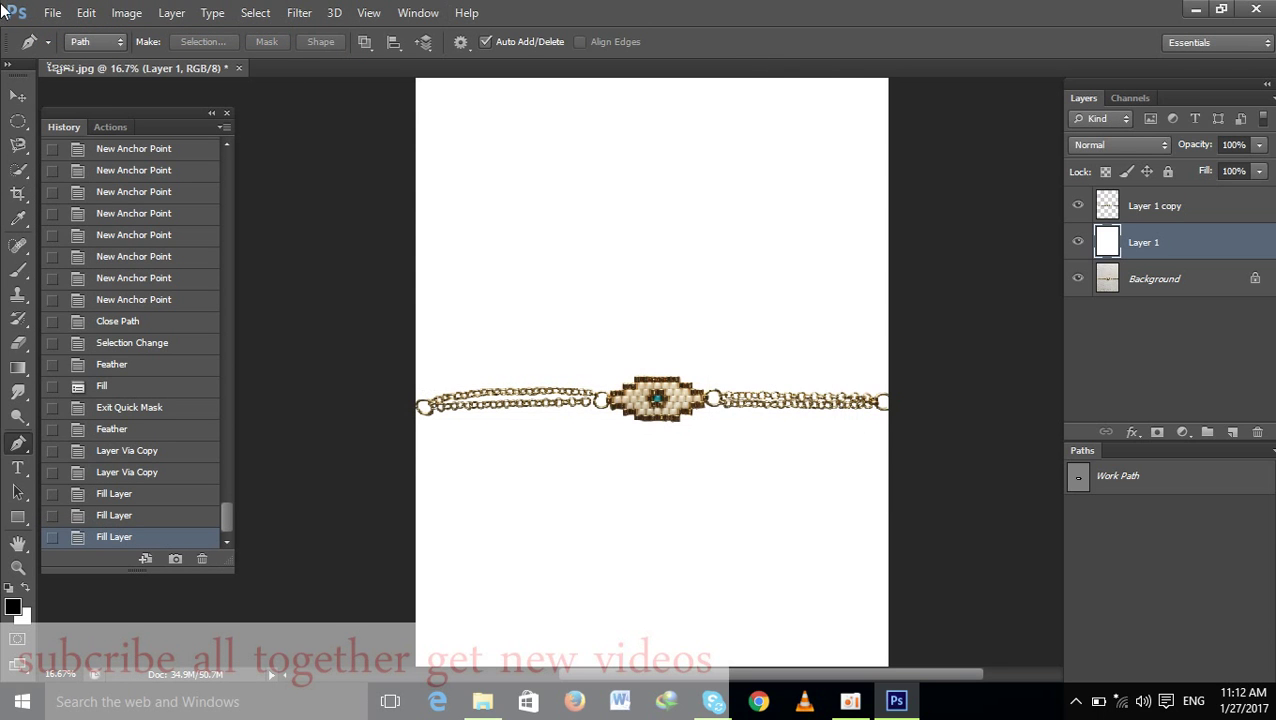
{"action": "left_click", "coordinate": [60, 16]}
{"action": "left_click", "coordinate": [100, 51]}
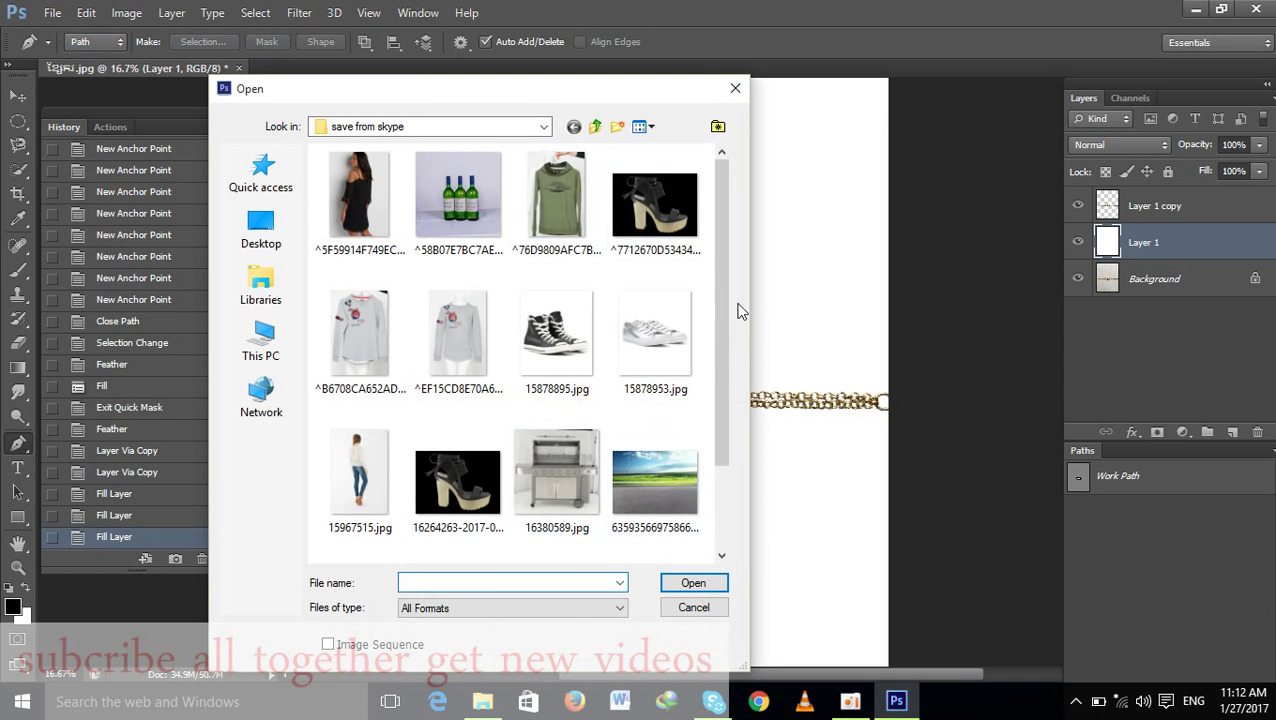
{"action": "scroll", "coordinate": [706, 470], "scroll_direction": "down", "scroll_amount": 2}
{"action": "left_click", "coordinate": [360, 500]}
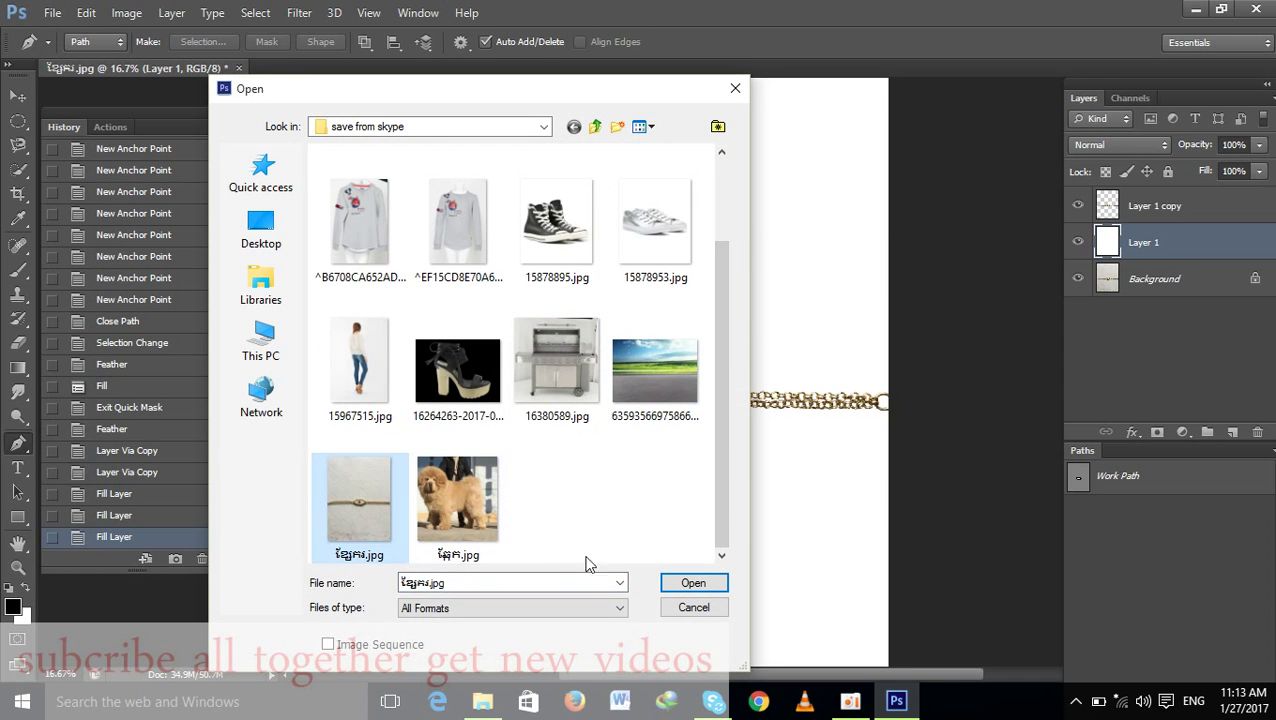
{"action": "left_click", "coordinate": [680, 588]}
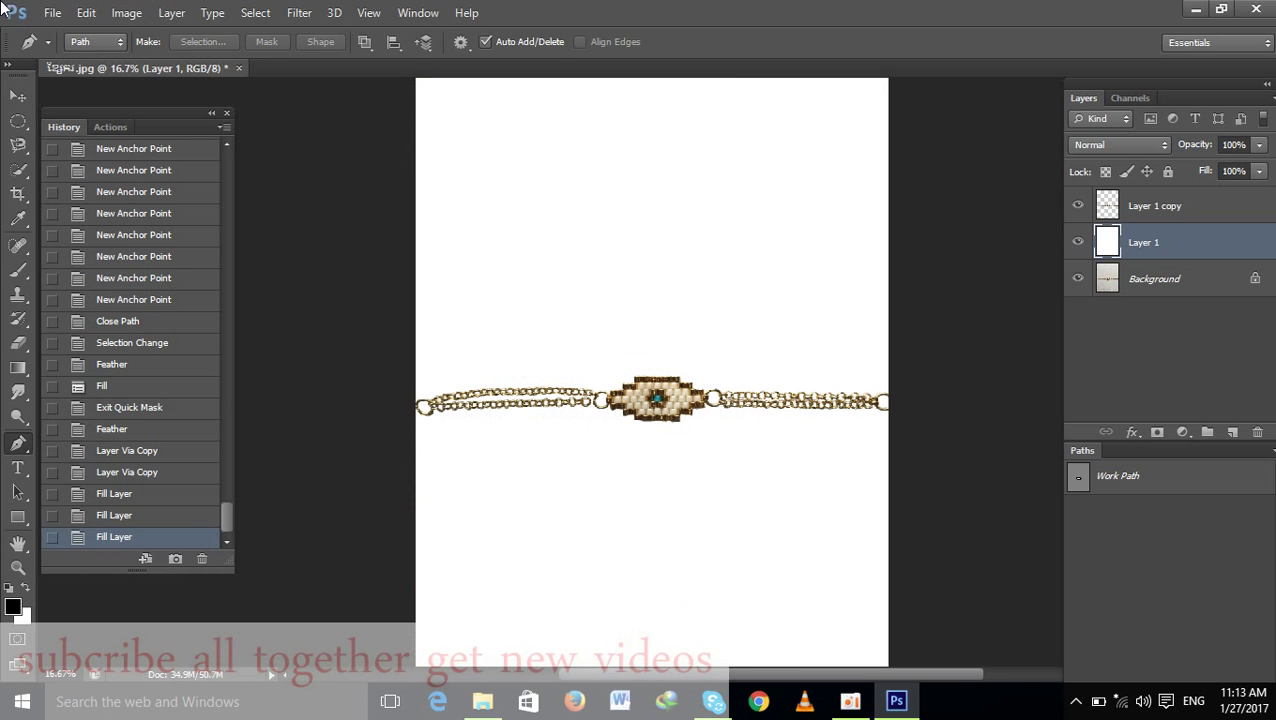
Browse to Pictures > save from skype in File Explorer and preview the bracelet photo
{"action": "left_click", "coordinate": [1186, 6]}
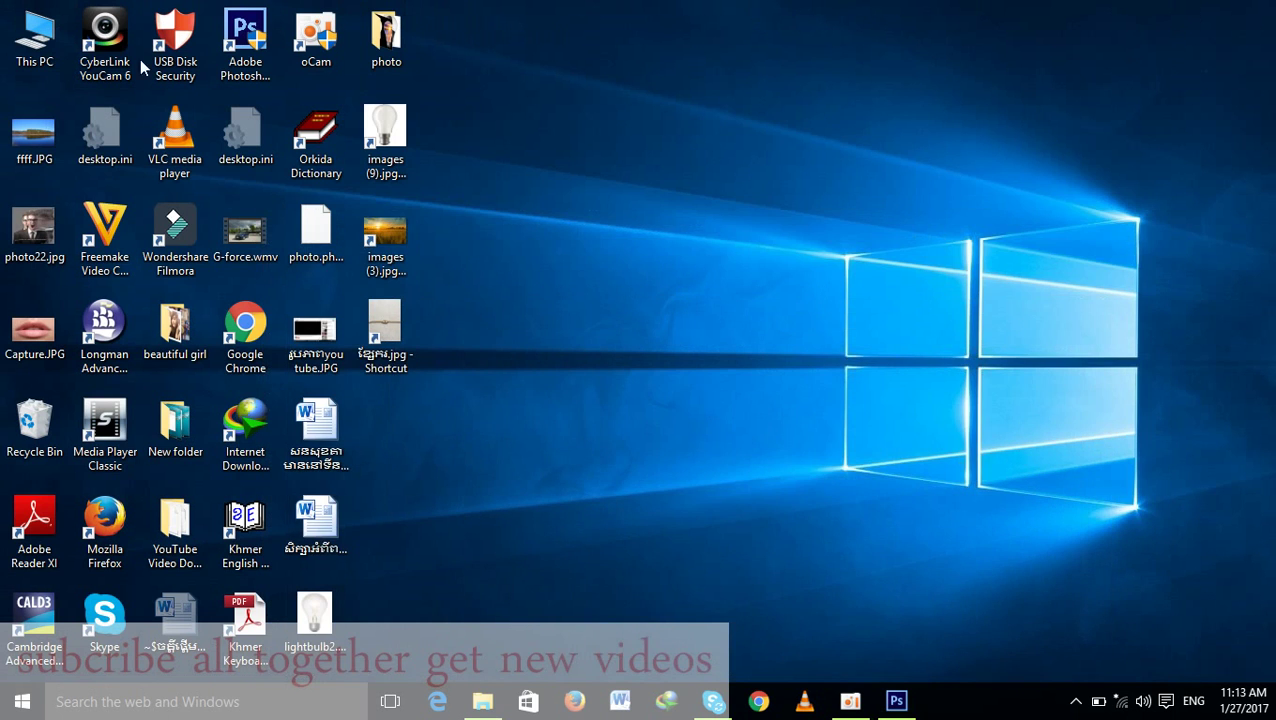
{"action": "double_click", "coordinate": [57, 22]}
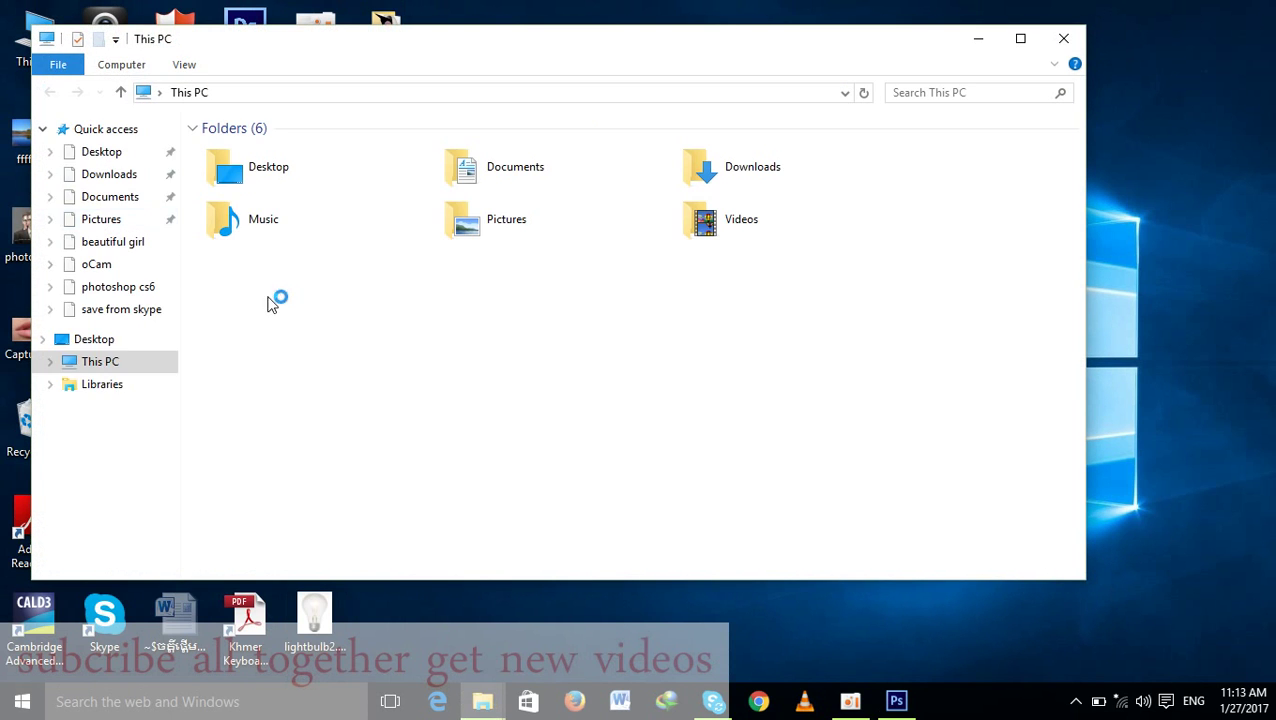
{"action": "double_click", "coordinate": [505, 219]}
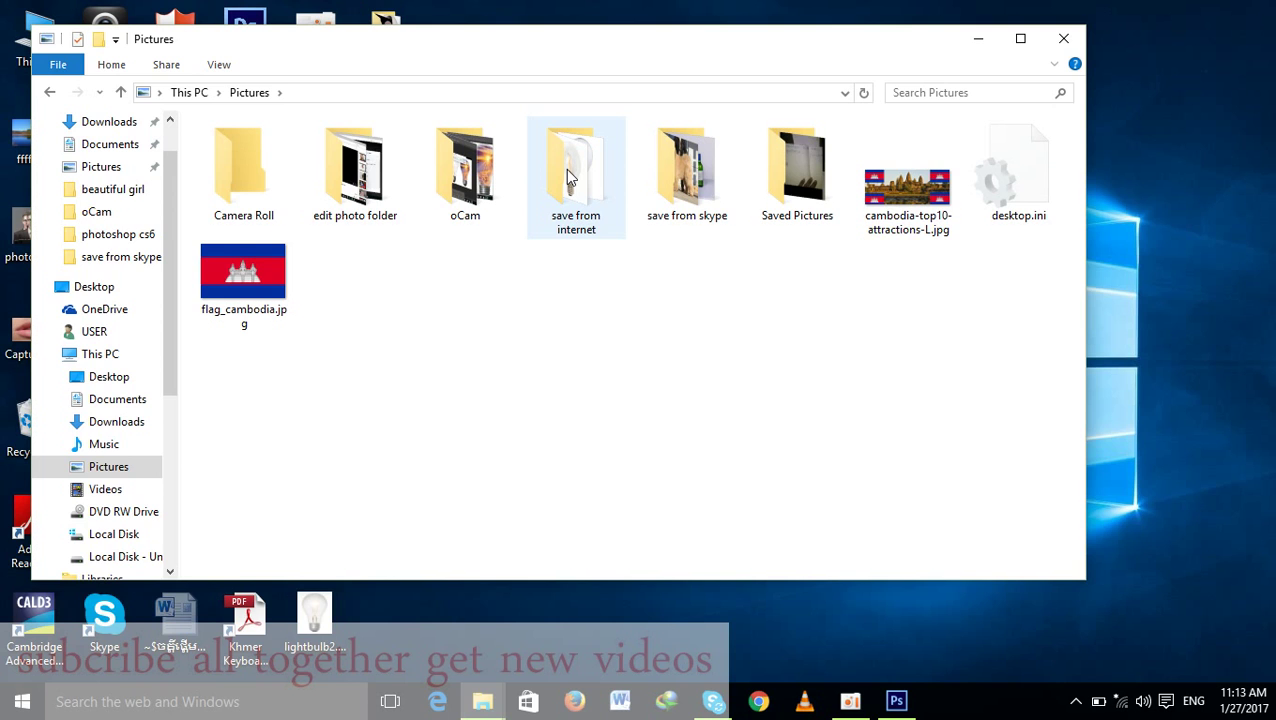
{"action": "double_click", "coordinate": [685, 172]}
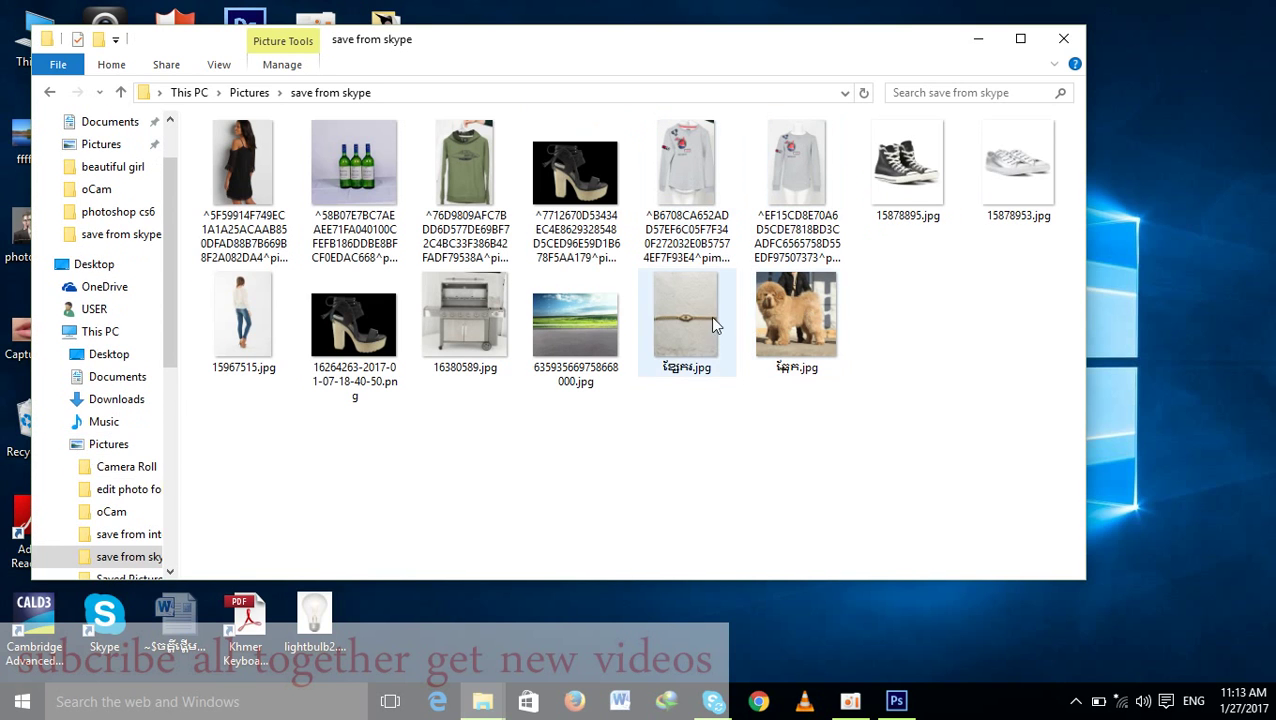
{"action": "double_click", "coordinate": [691, 313]}
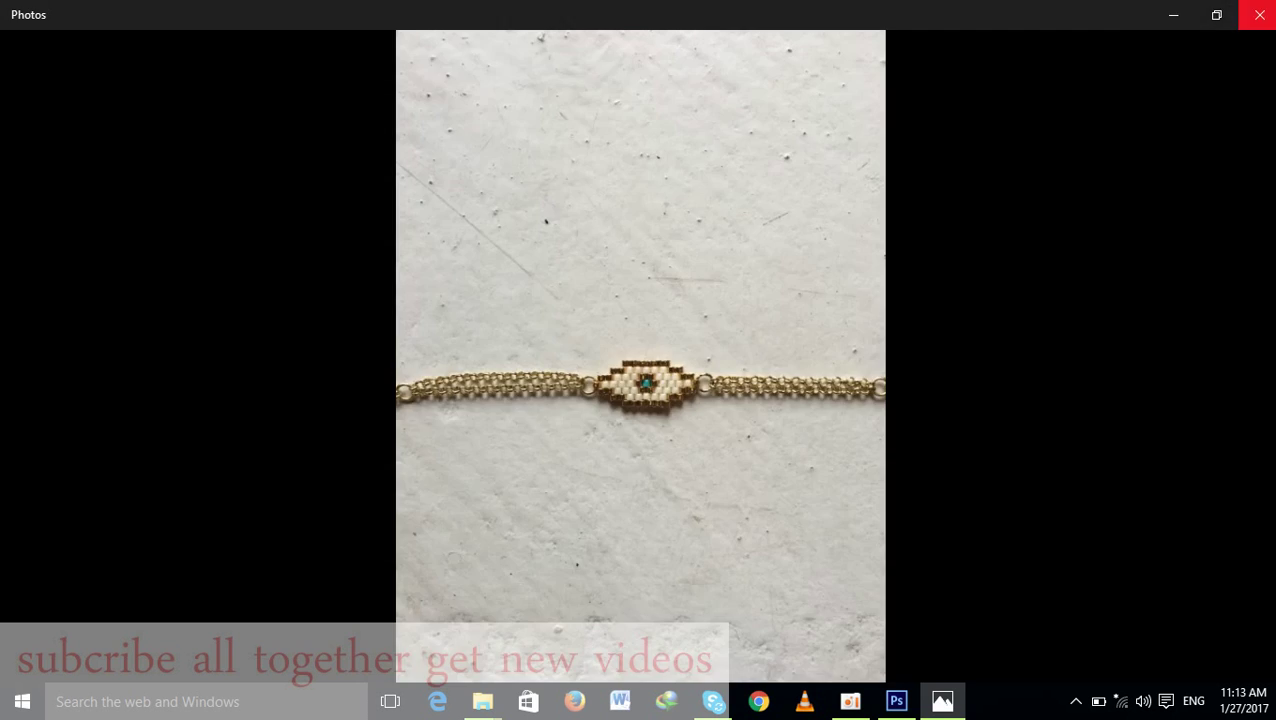
{"action": "left_click", "coordinate": [1259, 14]}
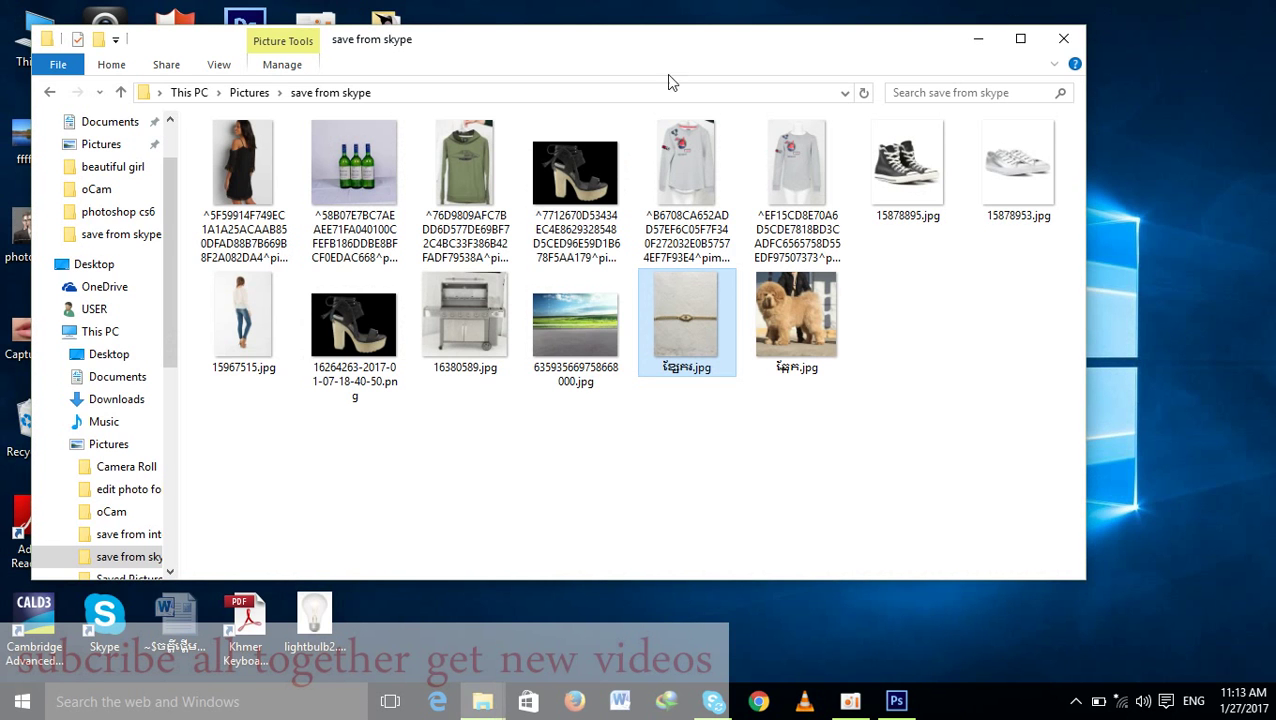
Rename the bracelet photo to dddd.jpg and close the folder window
{"action": "left_click", "coordinate": [686, 367]}
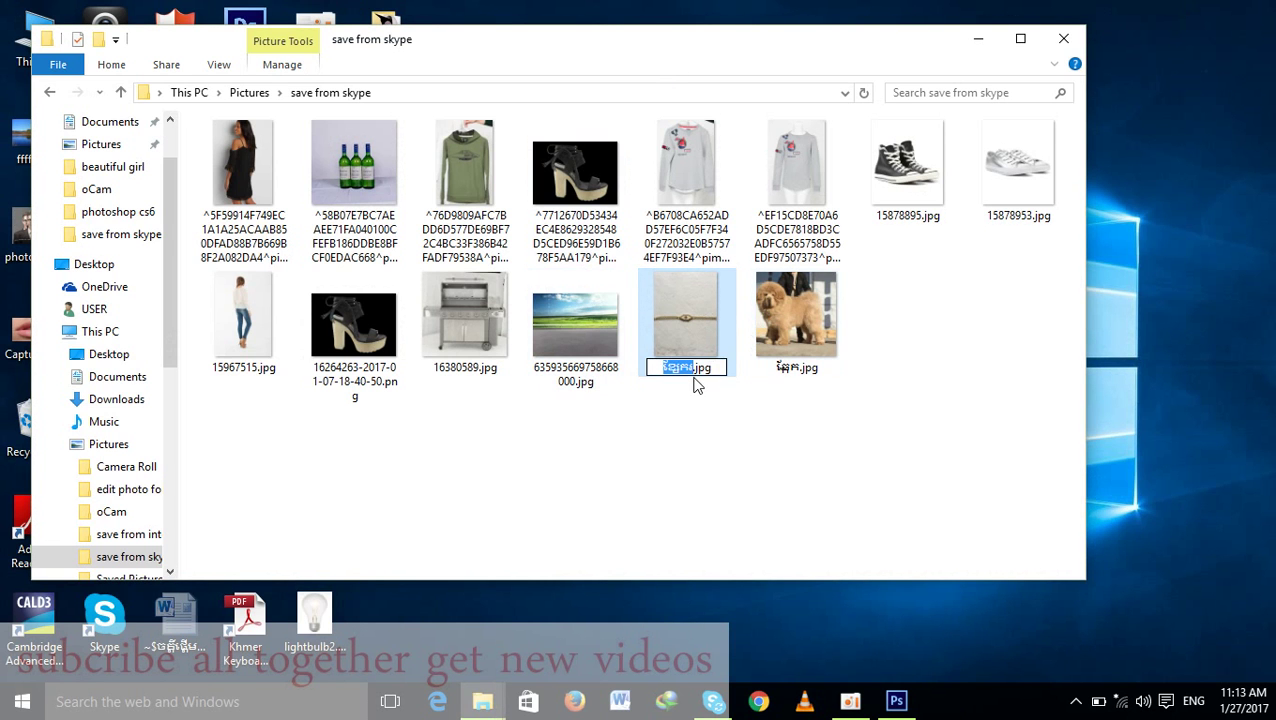
{"action": "type", "text": "dddd"}
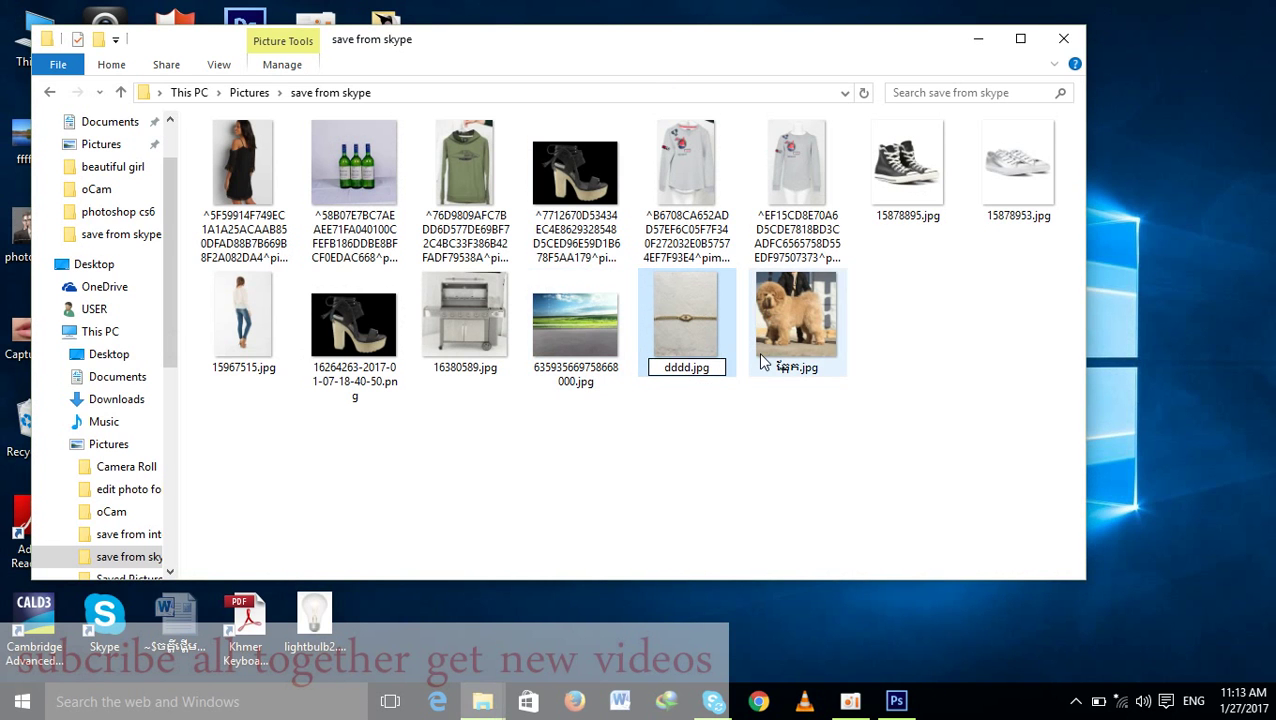
{"action": "left_click", "coordinate": [912, 357]}
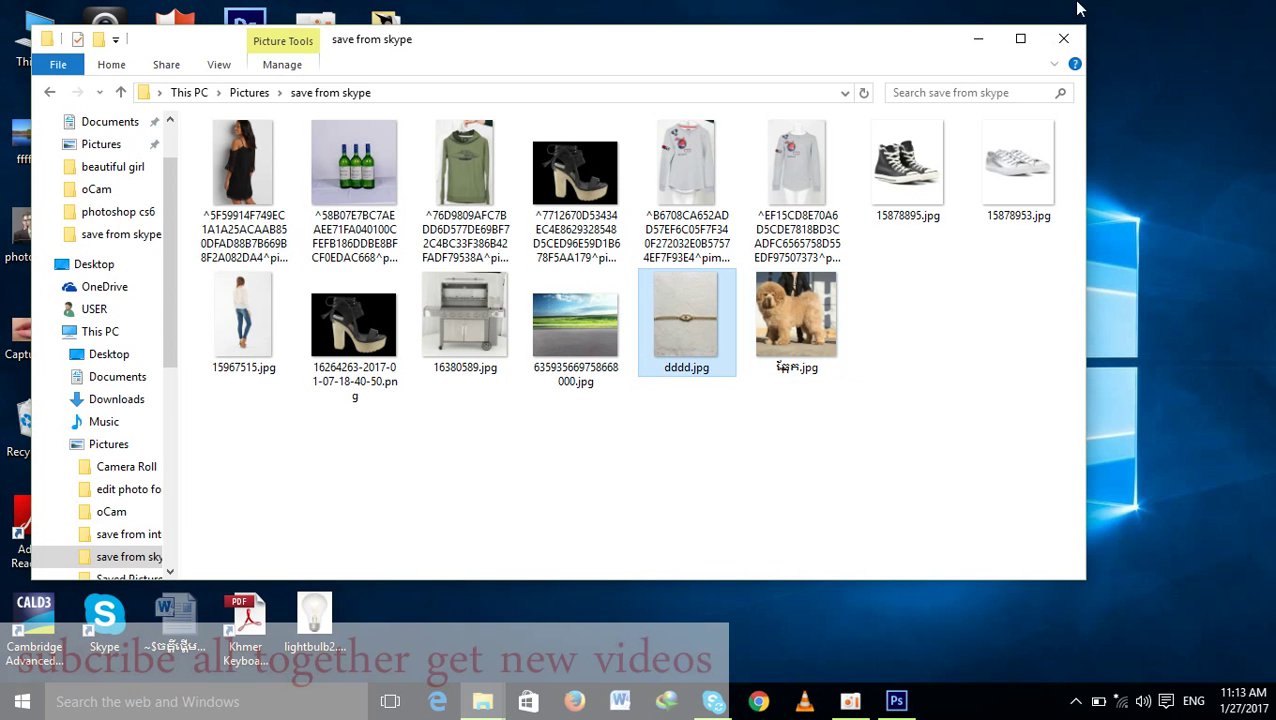
{"action": "left_click", "coordinate": [1063, 38]}
Restore Photoshop and open dddd.jpg from the save from skype folder via File > Open
{"action": "left_click", "coordinate": [892, 703]}
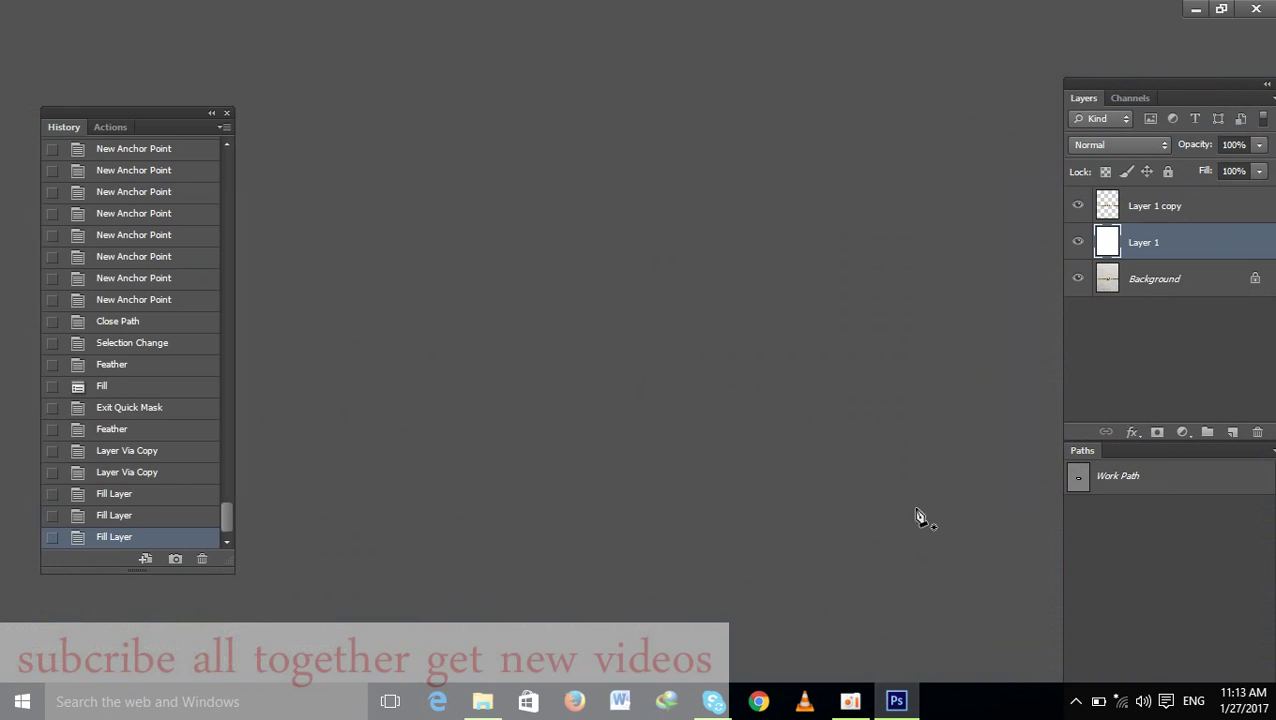
{"action": "left_click", "coordinate": [52, 13]}
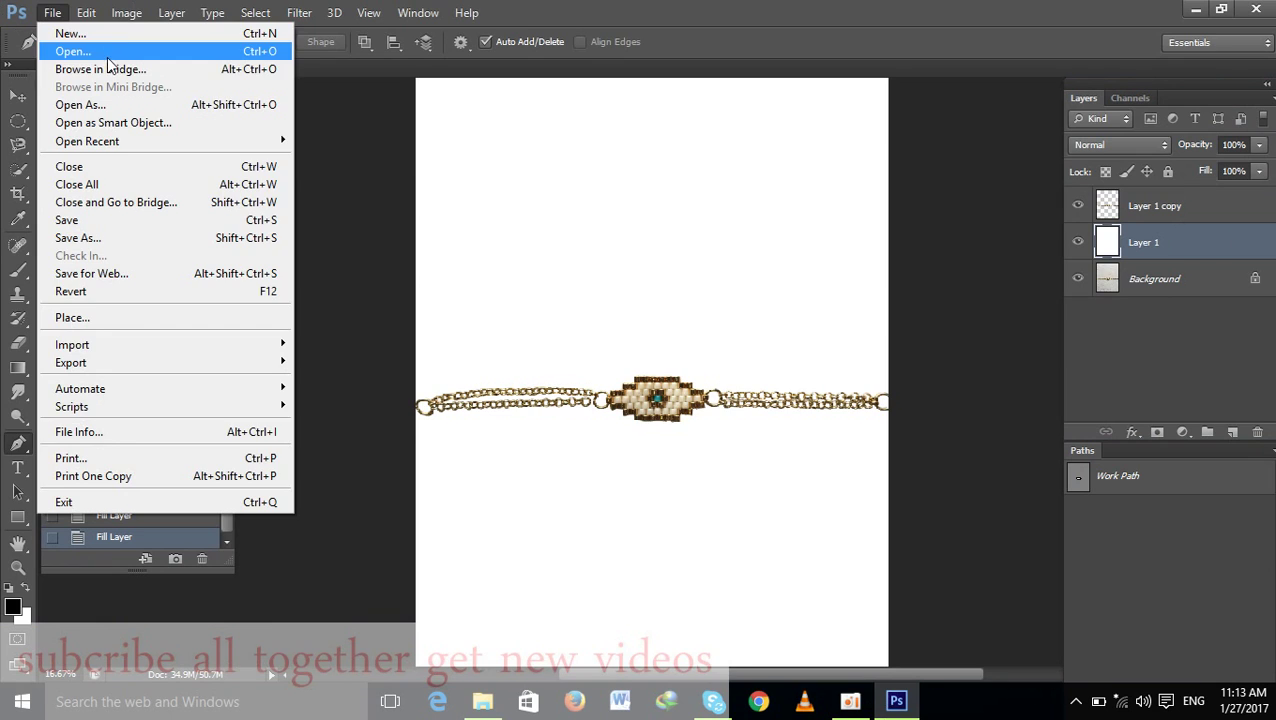
{"action": "left_click", "coordinate": [107, 51]}
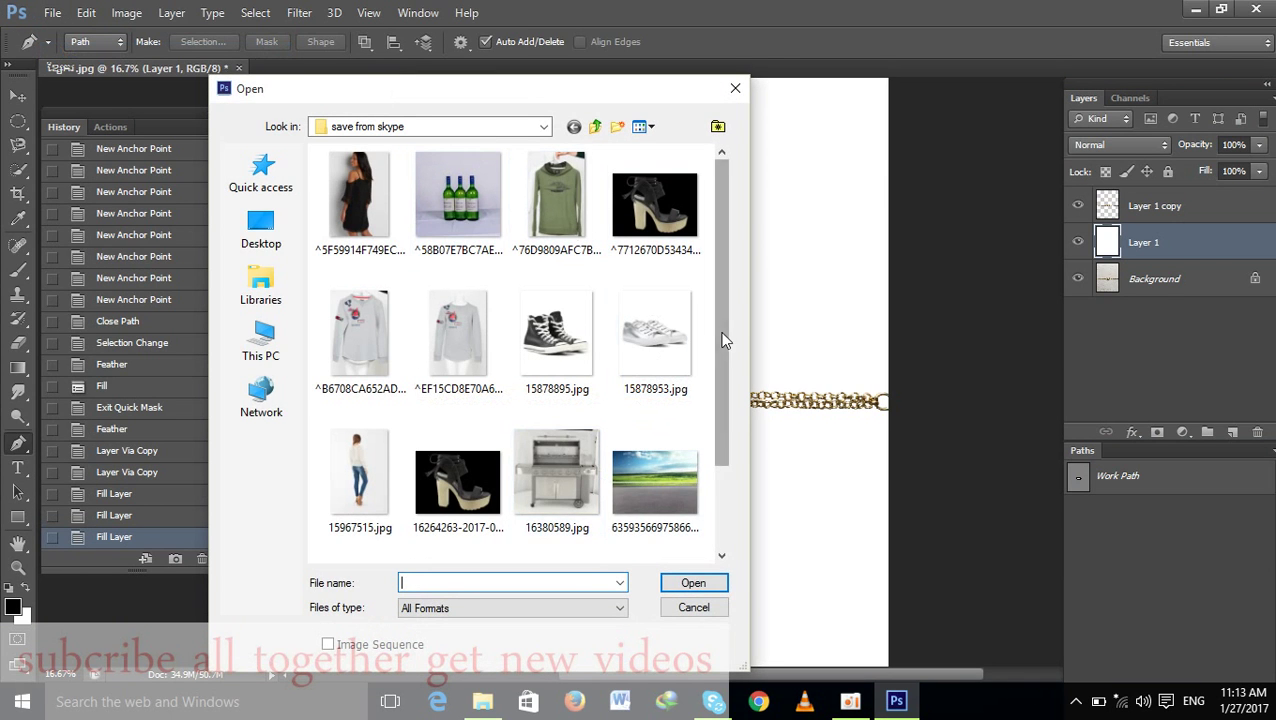
{"action": "scroll", "coordinate": [713, 469], "scroll_direction": "down", "scroll_amount": 3}
{"action": "left_click", "coordinate": [348, 495]}
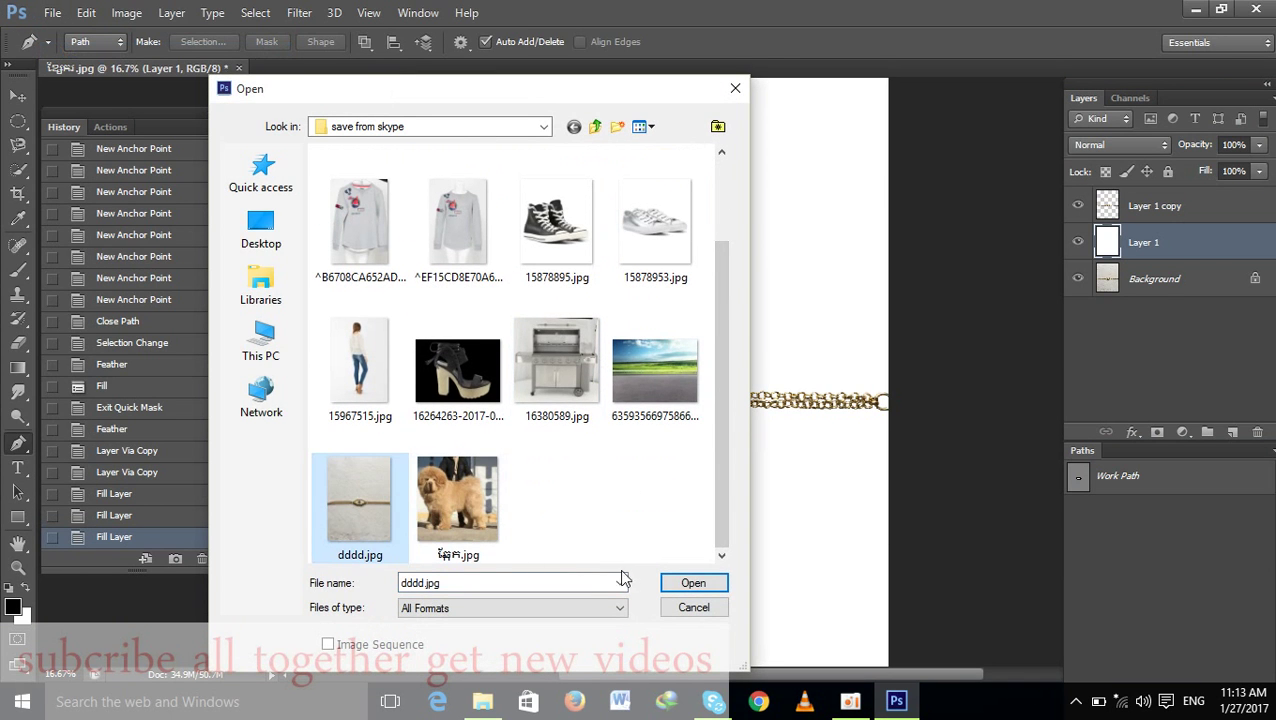
{"action": "left_click", "coordinate": [693, 583]}
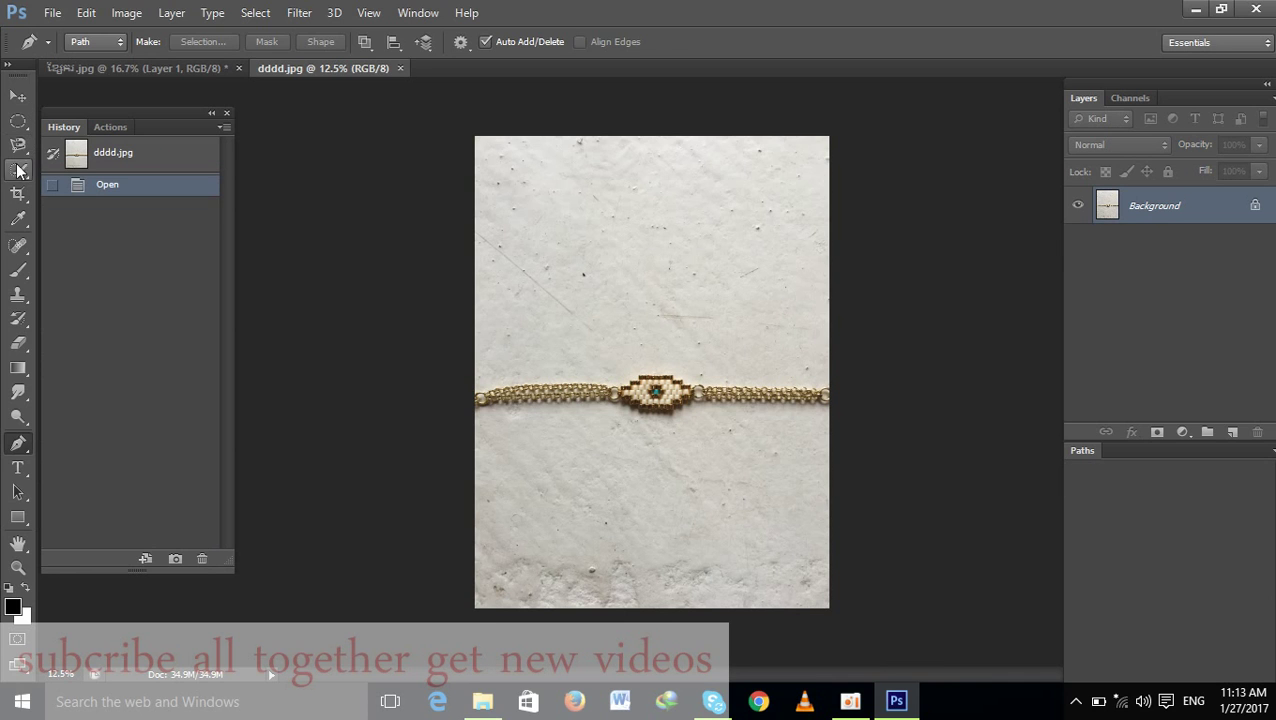
Crop dddd.jpg to a narrow horizontal strip just around the bracelet
{"action": "left_click", "coordinate": [18, 194]}
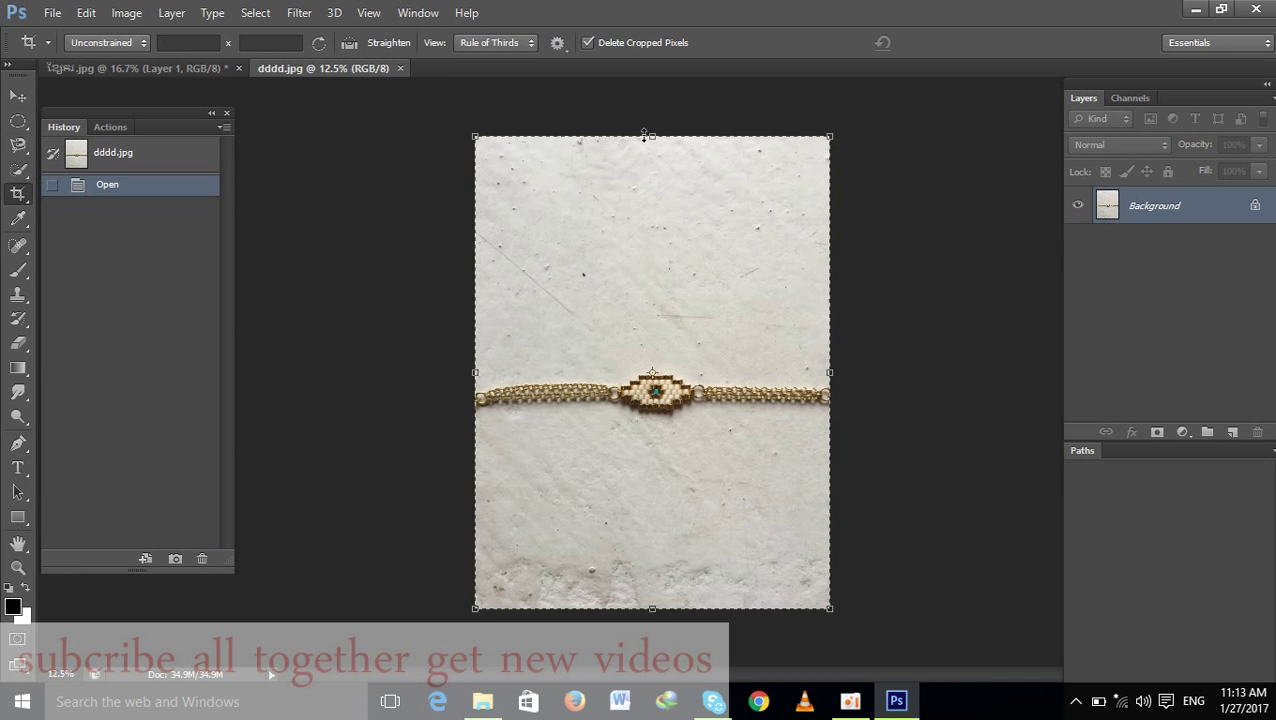
{"action": "left_click_drag", "start_coordinate": [650, 133], "coordinate": [652, 320]}
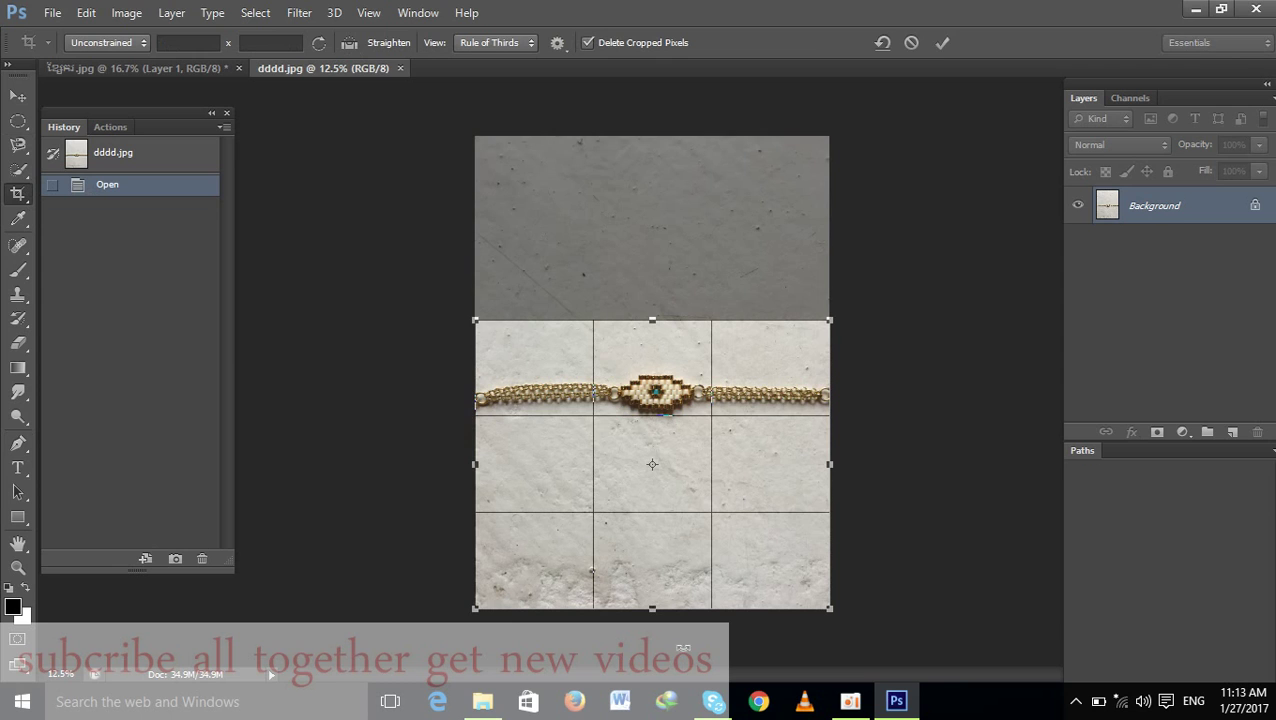
{"action": "left_click_drag", "start_coordinate": [650, 609], "coordinate": [652, 454]}
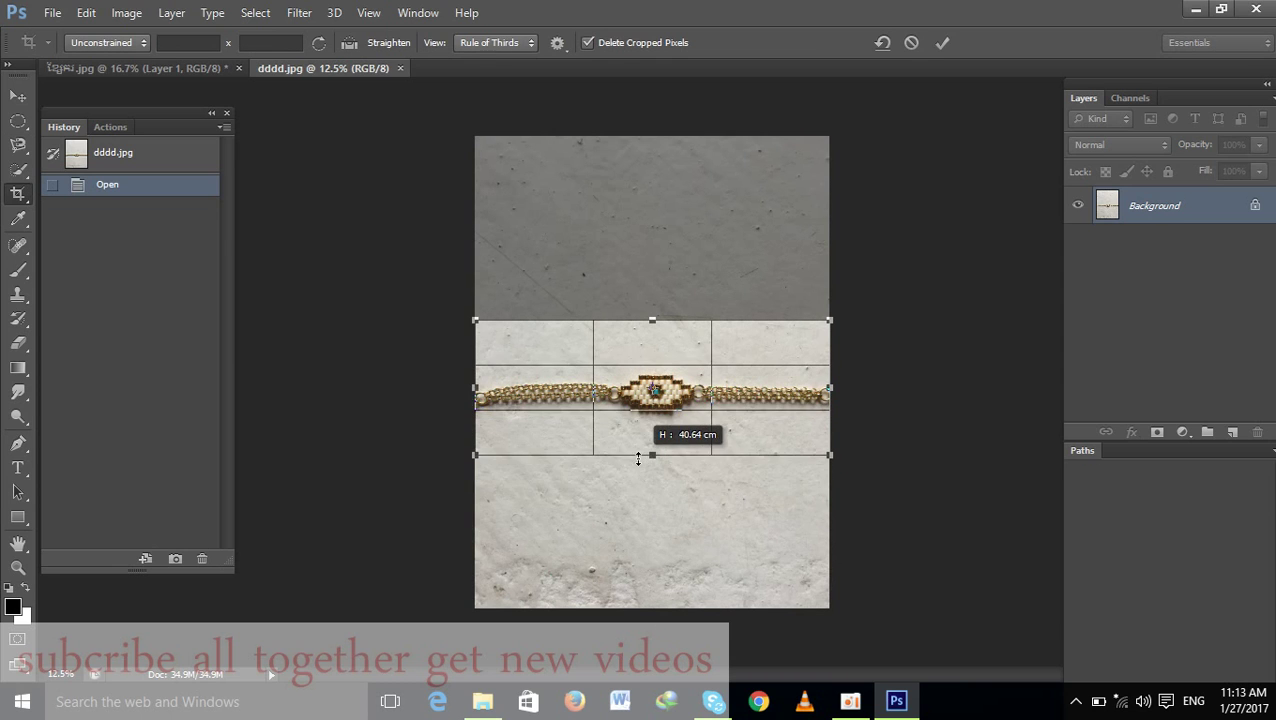
{"action": "key", "text": "Return"}
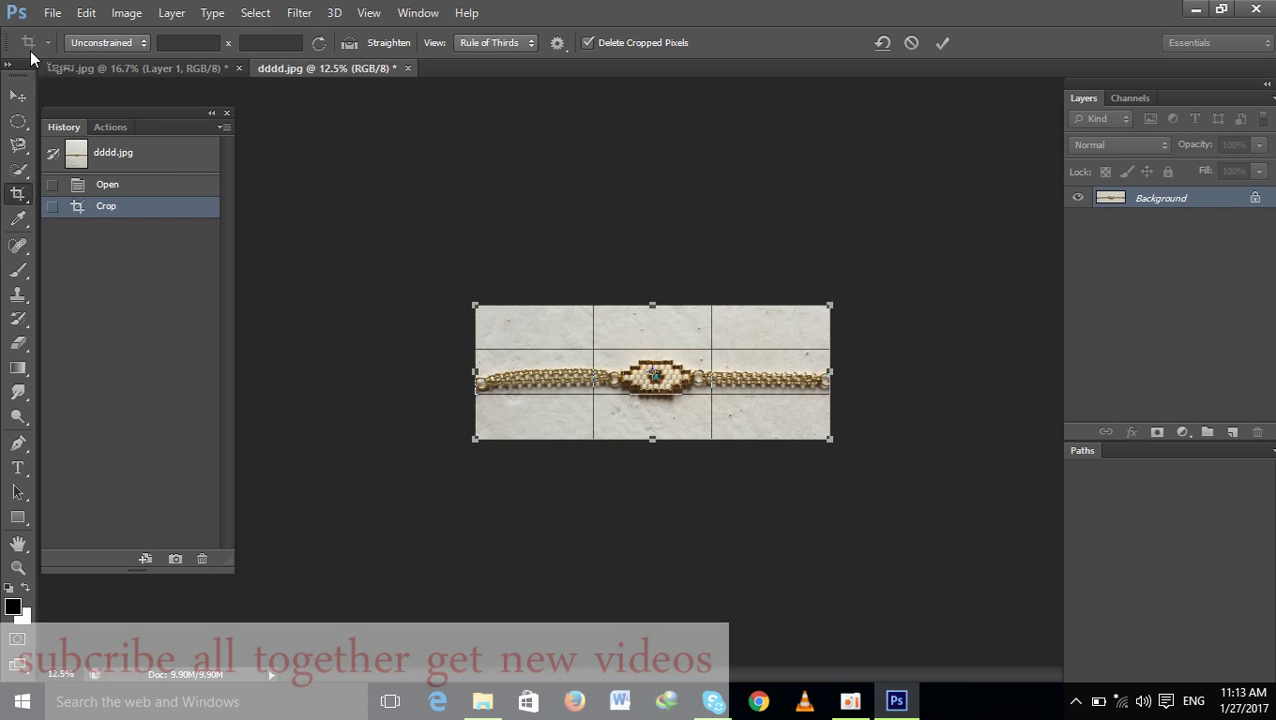
Paste the copied sunset picture into the cropped image as Layer 1
{"action": "left_click", "coordinate": [20, 96]}
{"action": "left_click", "coordinate": [710, 281]}
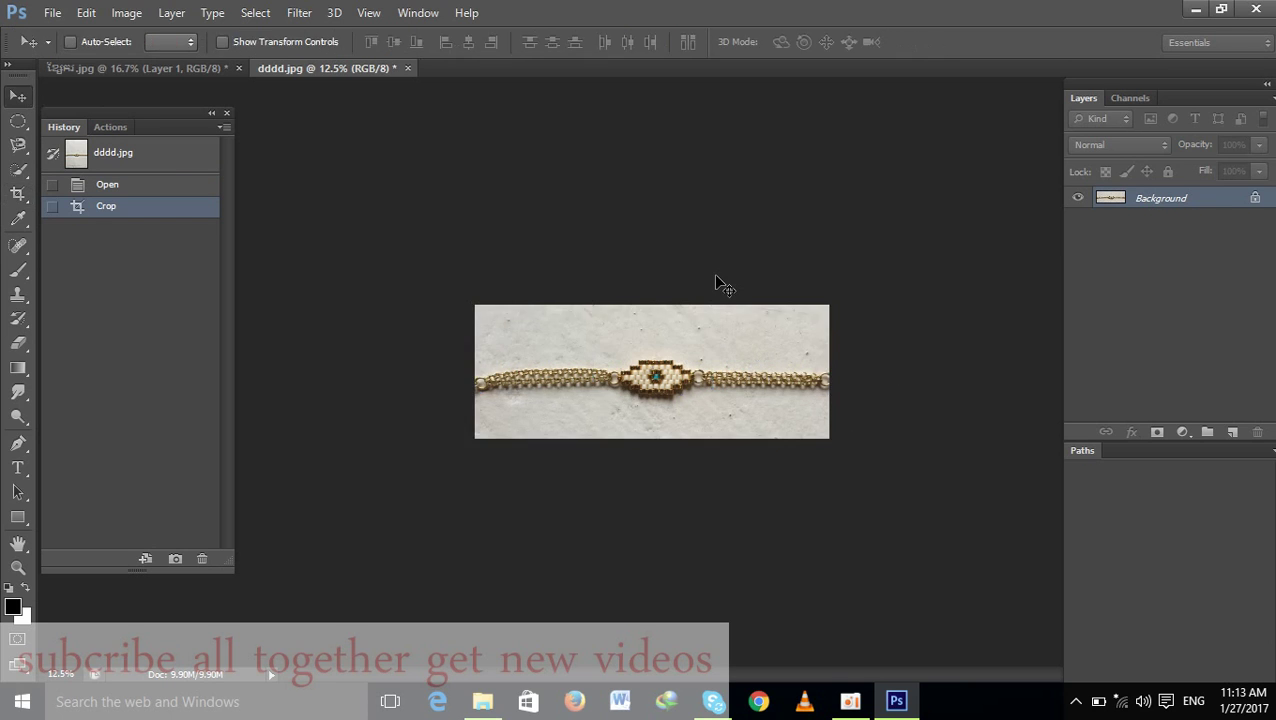
{"action": "key", "text": "ctrl+a"}
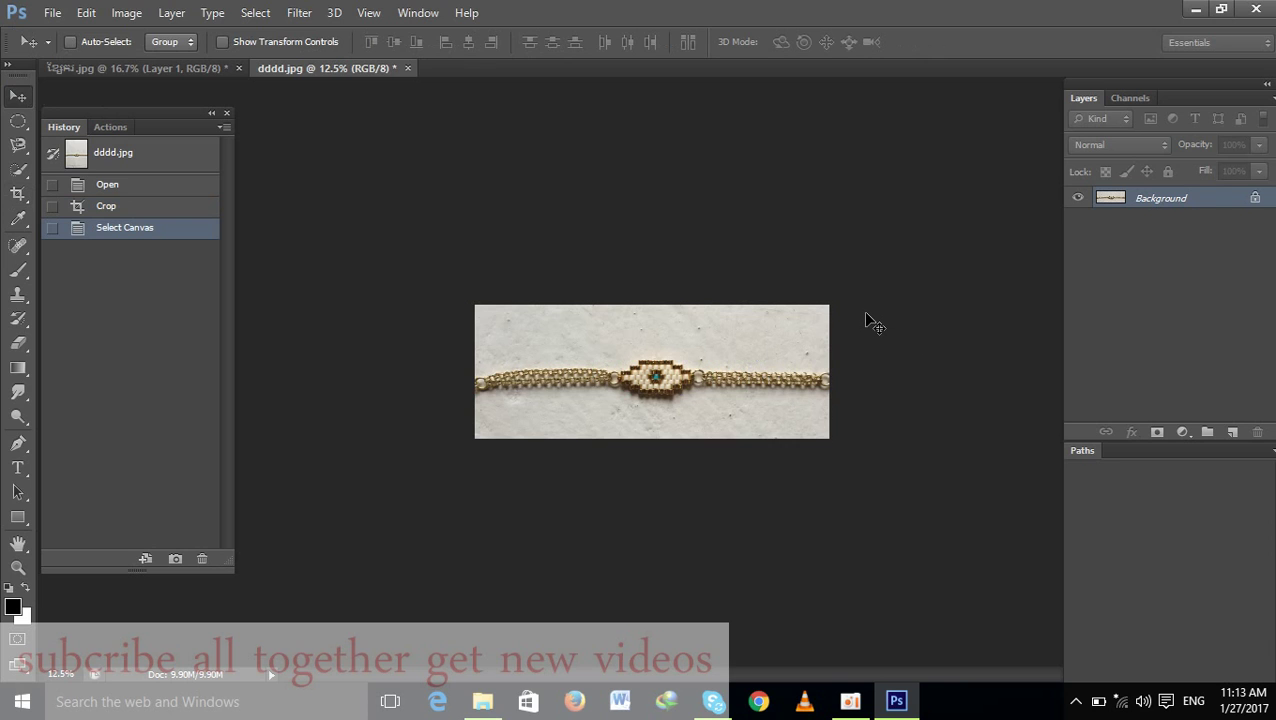
{"action": "key", "text": "ctrl+v"}
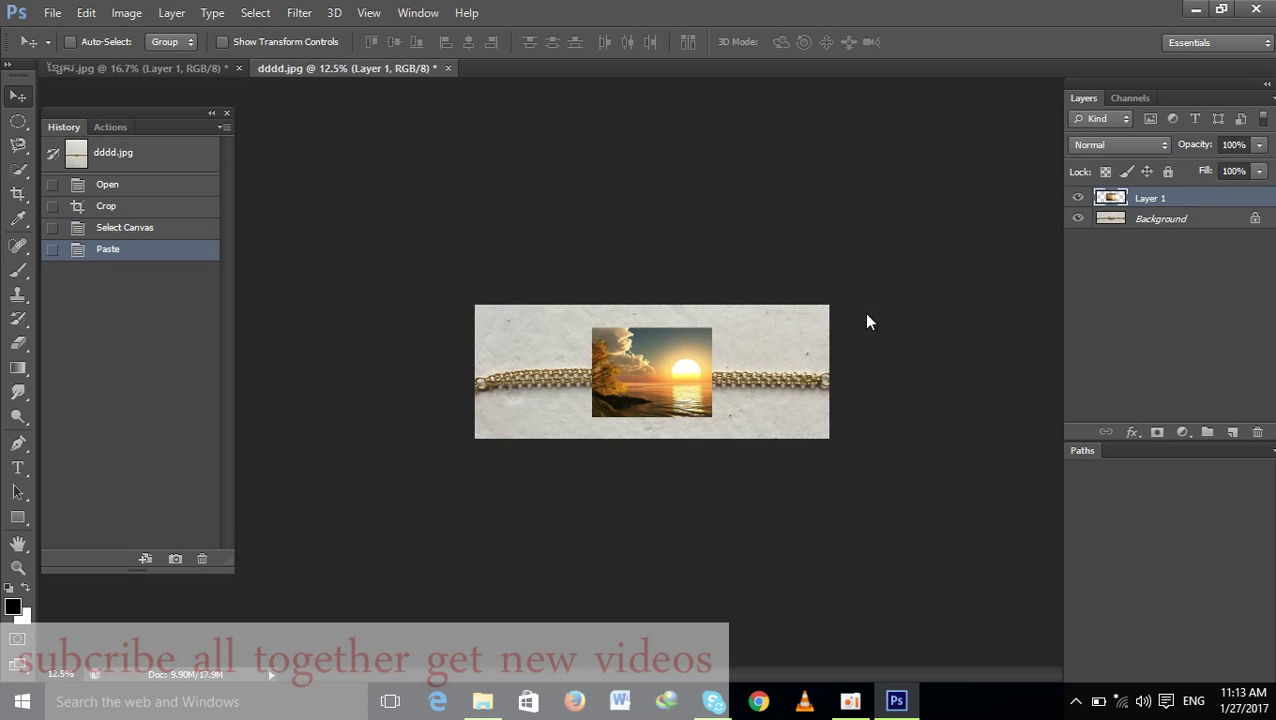